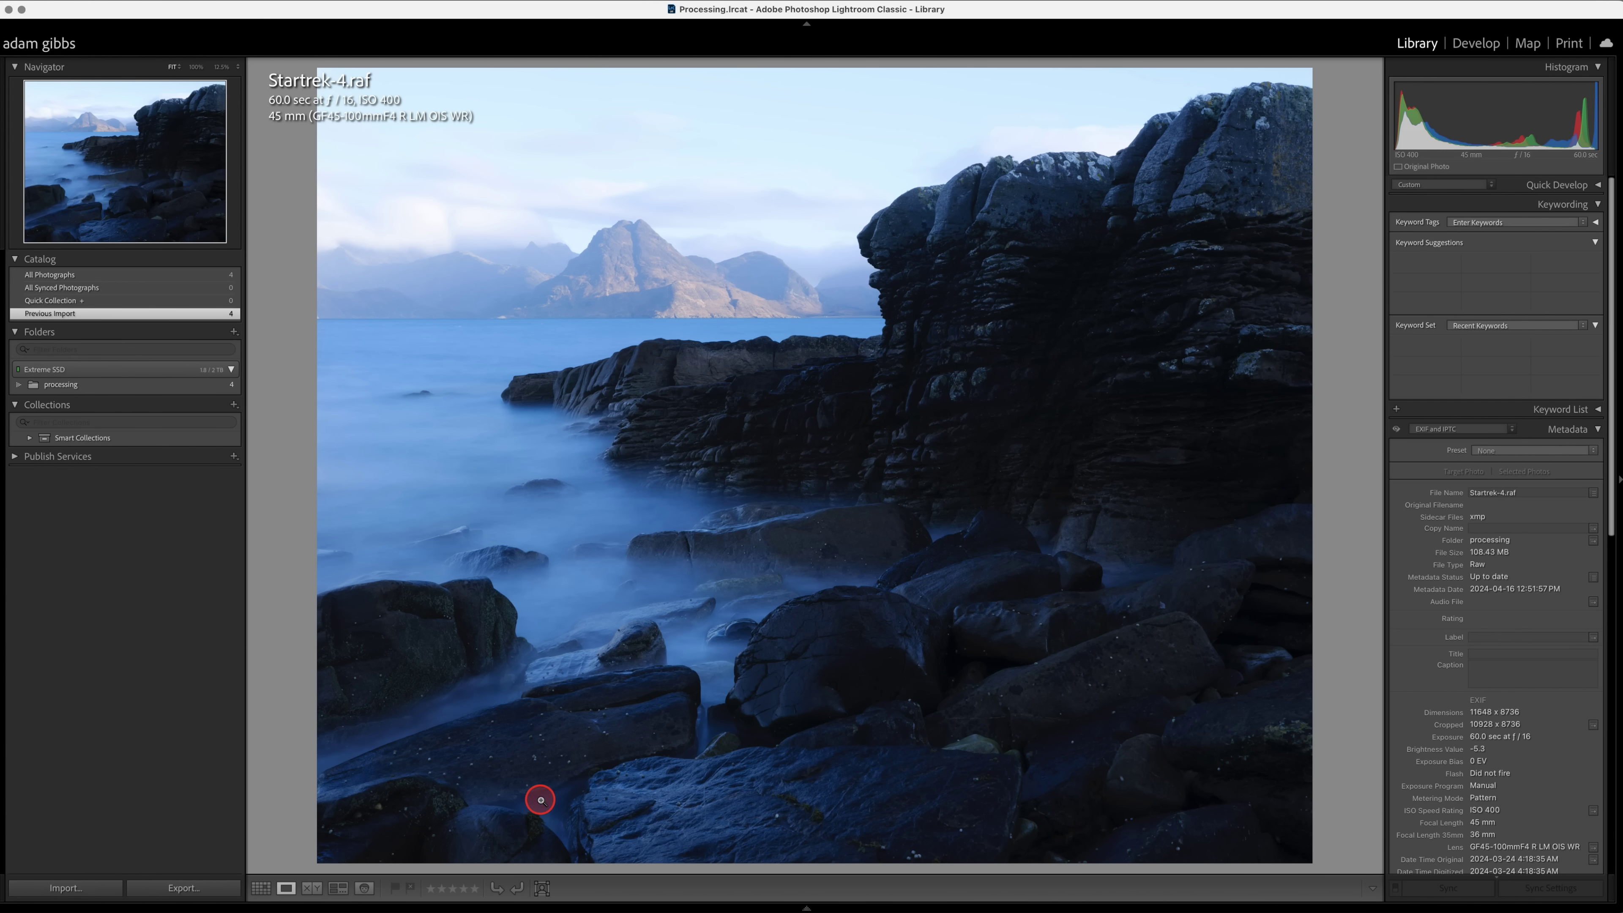
Step: Select the photo Startrek-1.raf and open it in the Develop module
{"action": "mouse_move", "coordinate": [403, 909]}
{"action": "left_click", "coordinate": [47, 846]}
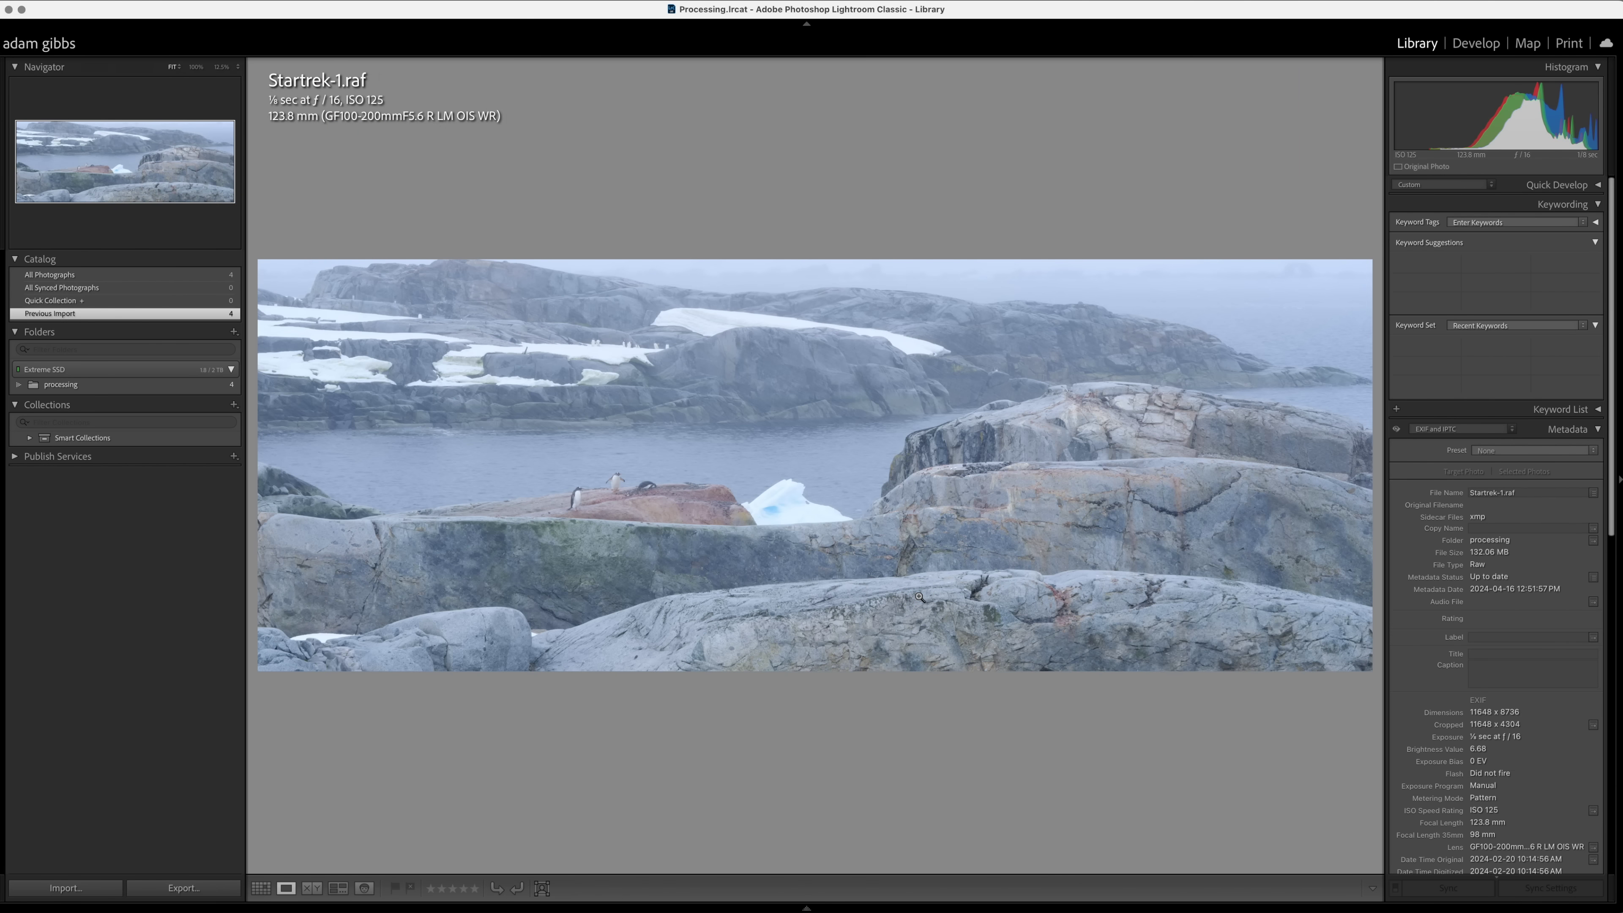
{"action": "left_click", "coordinate": [922, 592]}
{"action": "left_click", "coordinate": [1482, 43]}
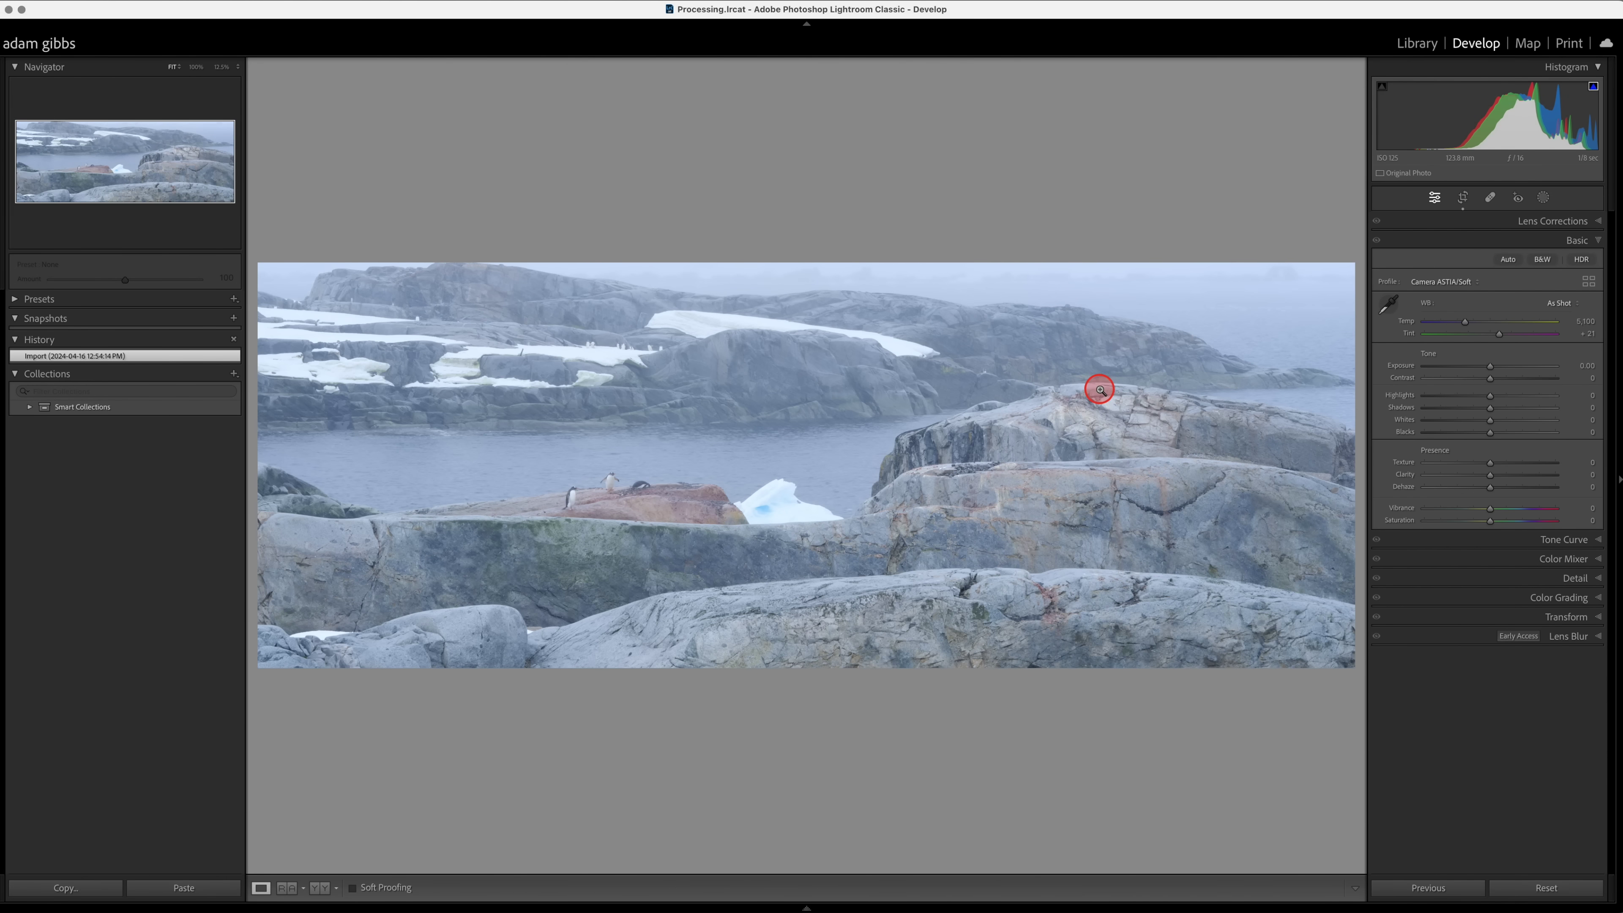
{"action": "left_click", "coordinate": [875, 426]}
{"action": "left_click", "coordinate": [901, 442]}
{"action": "left_click", "coordinate": [903, 442]}
{"action": "left_click_drag", "start_coordinate": [903, 443], "coordinate": [1238, 401]}
Step: Set Contrast to +6, try Blacks at -46, and reset Blacks to its default
{"action": "mouse_move", "coordinate": [1493, 382]}
{"action": "left_mouse_down"}
{"action": "mouse_move", "coordinate": [1552, 388]}
{"action": "mouse_move", "coordinate": [1497, 386]}
{"action": "left_mouse_up"}
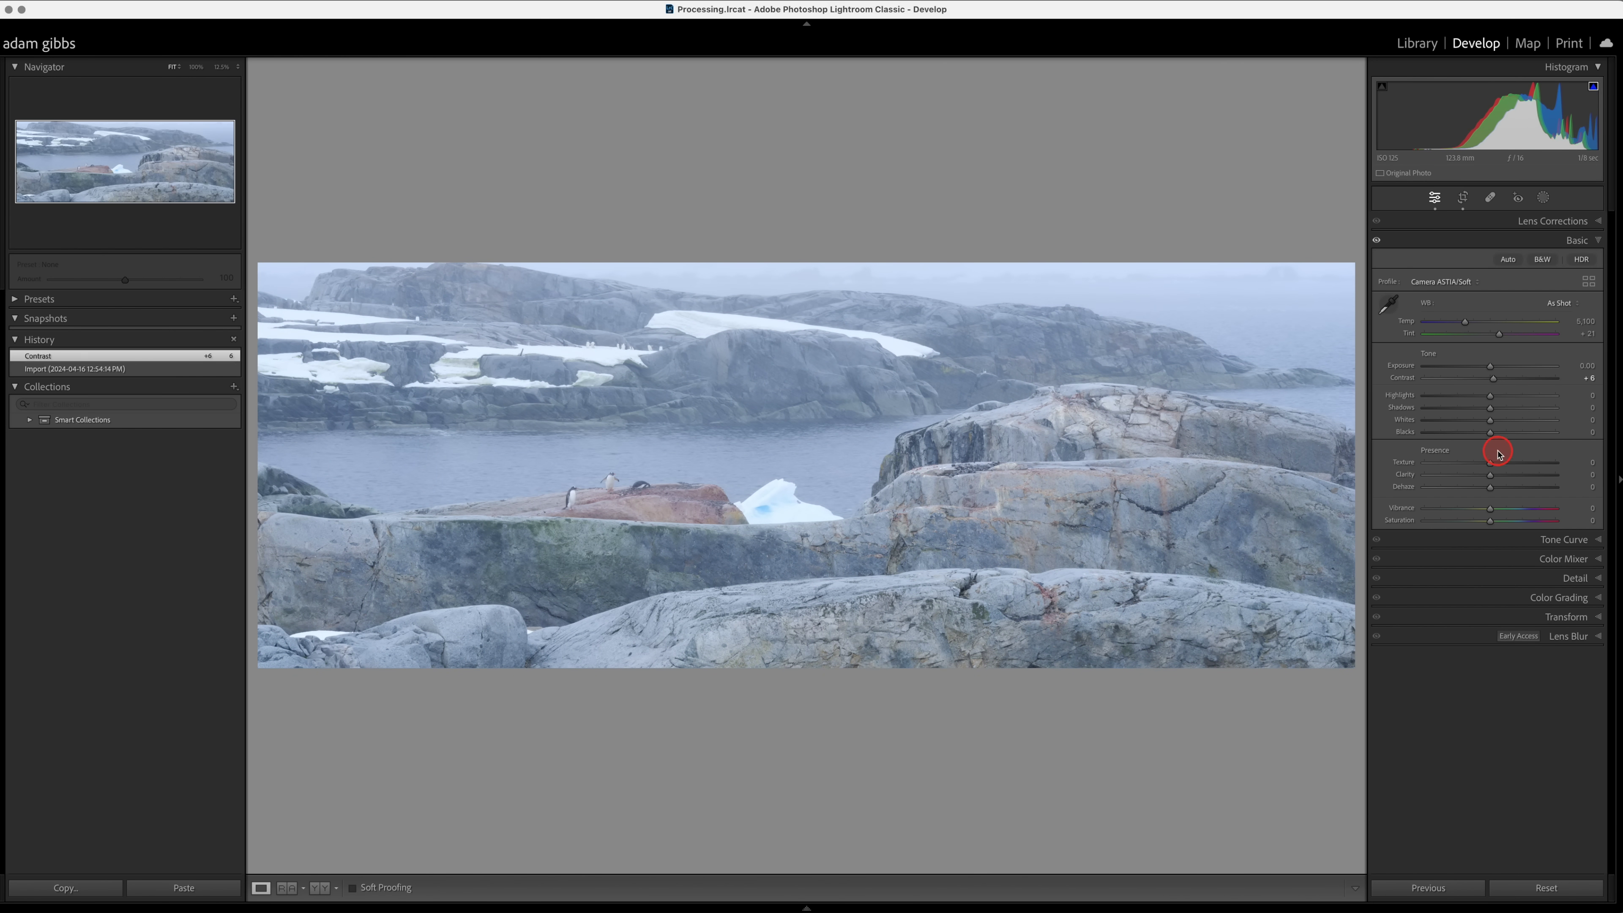
{"action": "mouse_move", "coordinate": [1486, 435]}
{"action": "left_mouse_down"}
{"action": "mouse_move", "coordinate": [1460, 436]}
{"action": "mouse_move", "coordinate": [1528, 430]}
{"action": "mouse_move", "coordinate": [1495, 433]}
{"action": "left_mouse_up"}
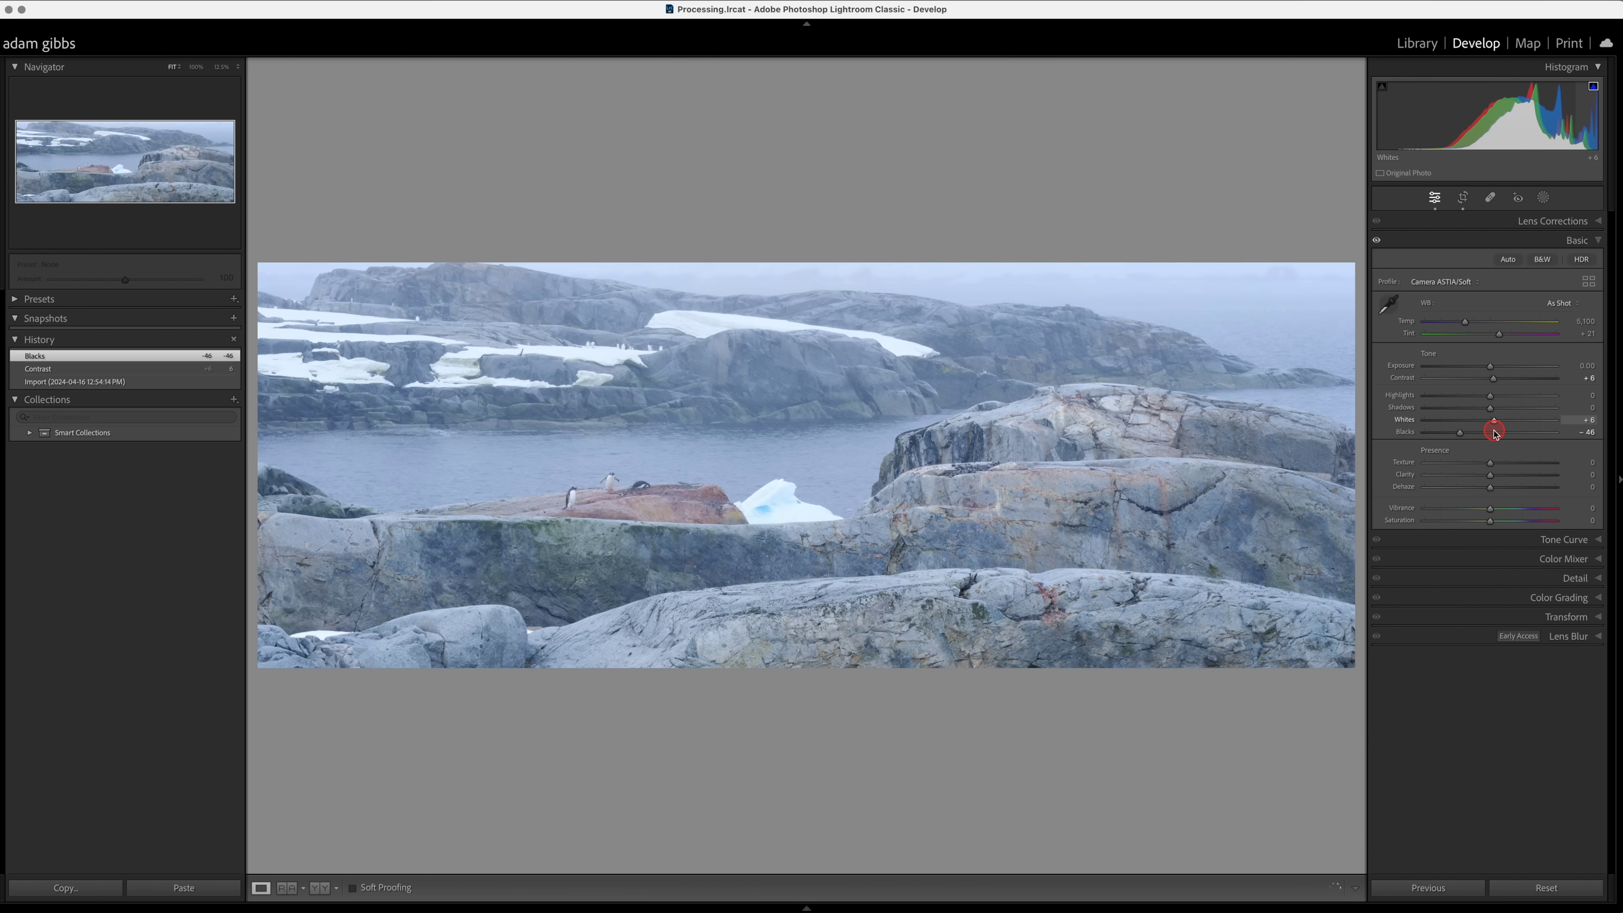
{"action": "double_click", "coordinate": [1408, 433]}
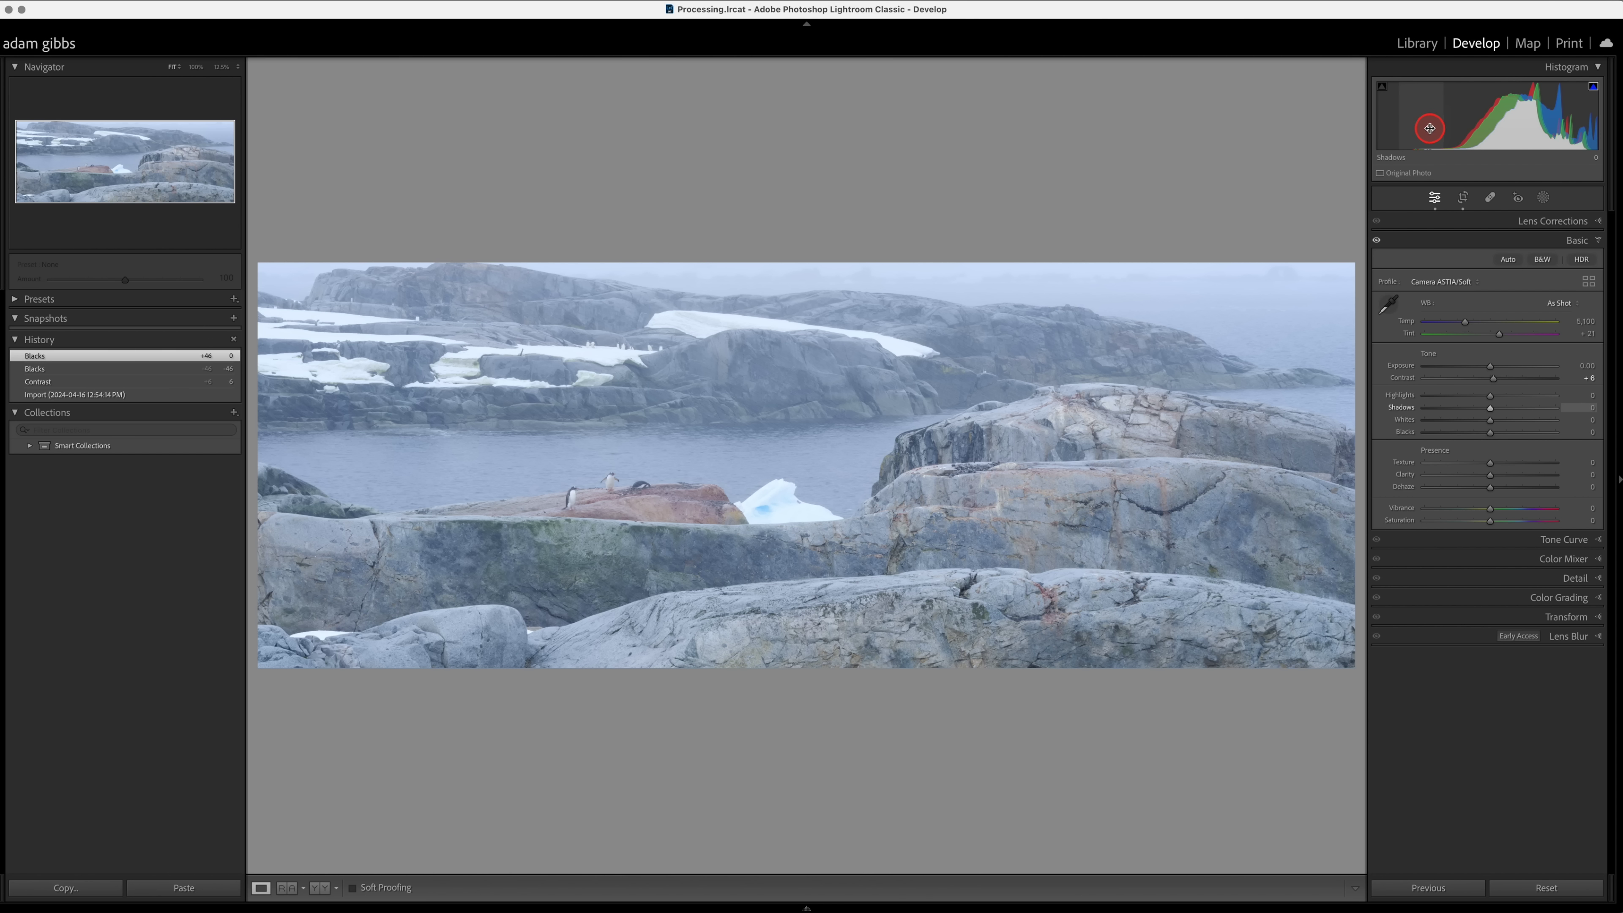
Step: Adjust the tones on the histogram, with Shadows at -100, Exposure at -0.90 and Highlights at +34
{"action": "left_click_drag", "start_coordinate": [1422, 128], "coordinate": [1319, 131]}
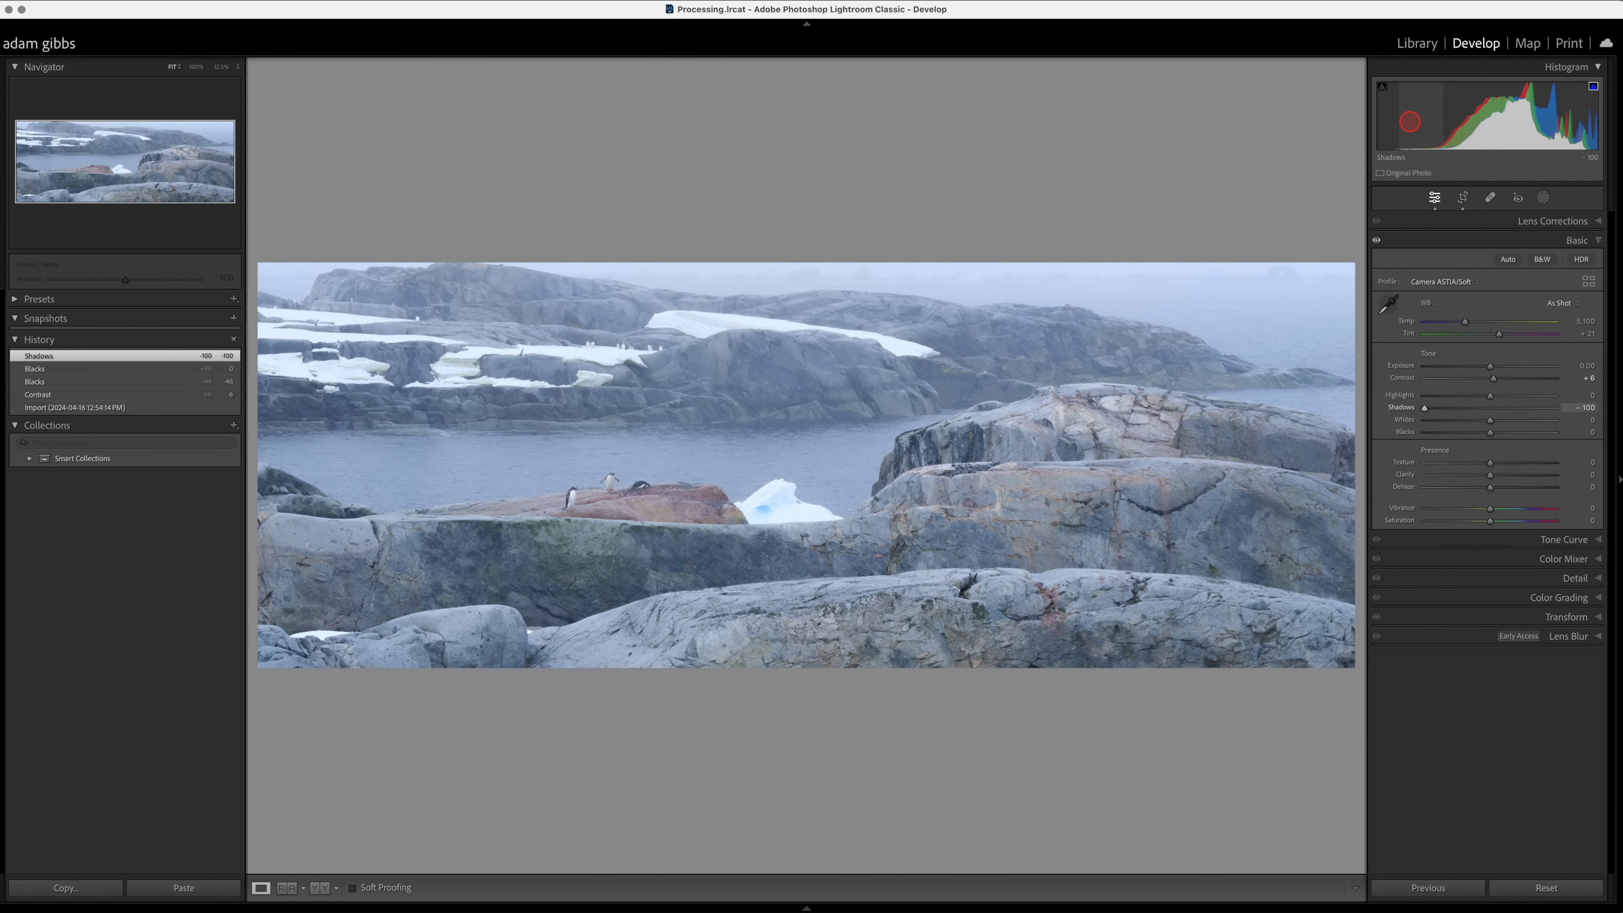
{"action": "left_click_drag", "start_coordinate": [1448, 113], "coordinate": [1428, 122]}
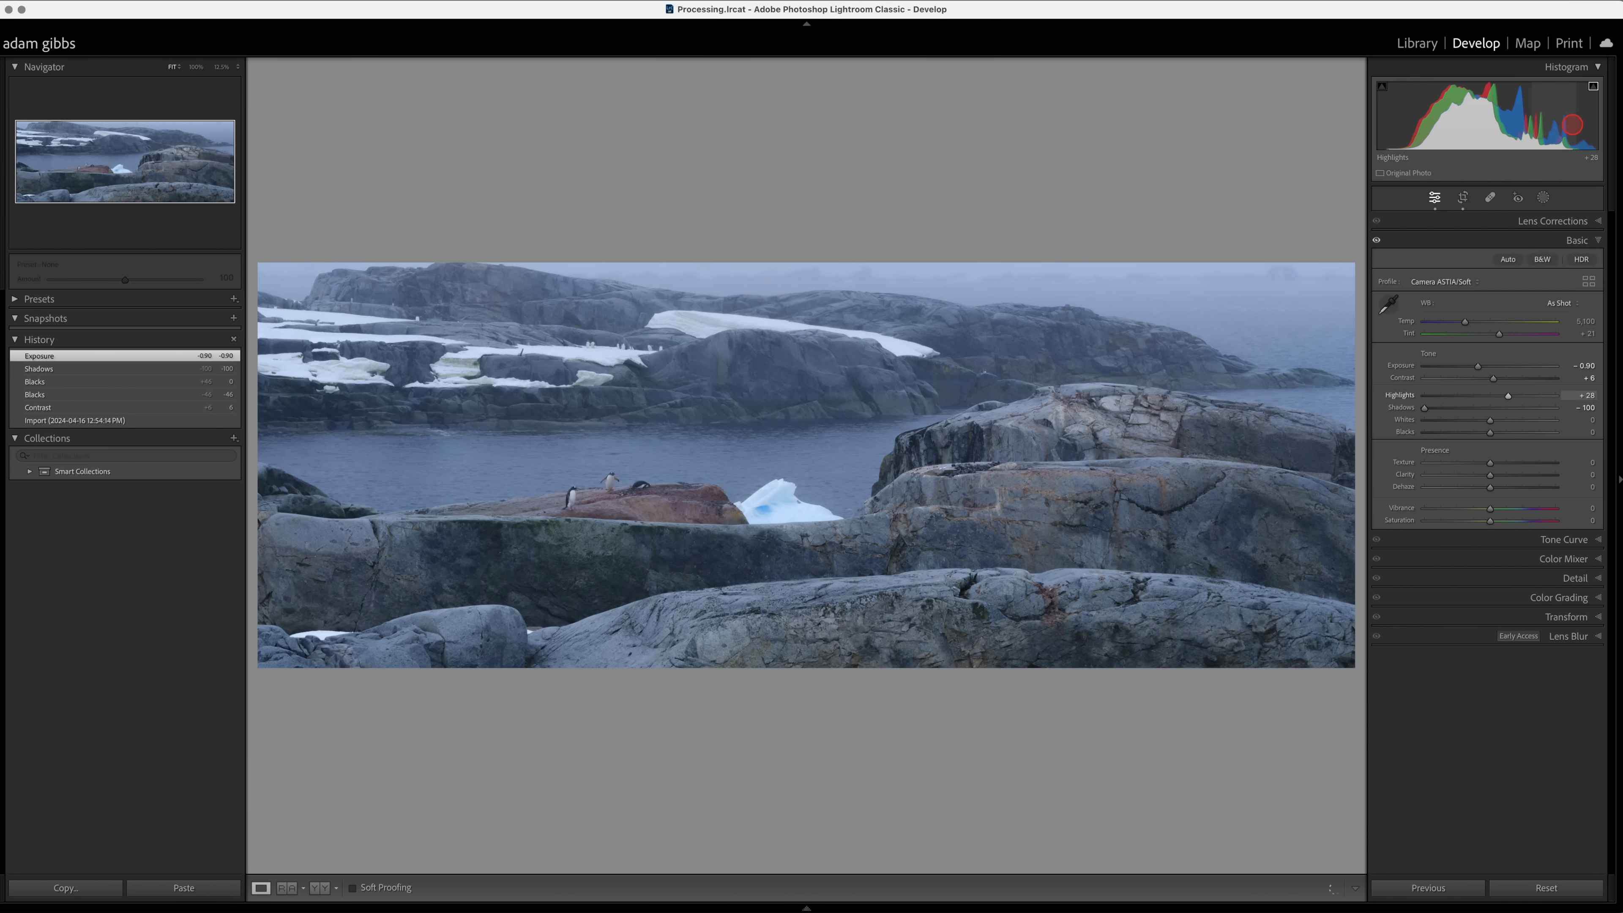
{"action": "left_click_drag", "start_coordinate": [1576, 124], "coordinate": [1531, 123]}
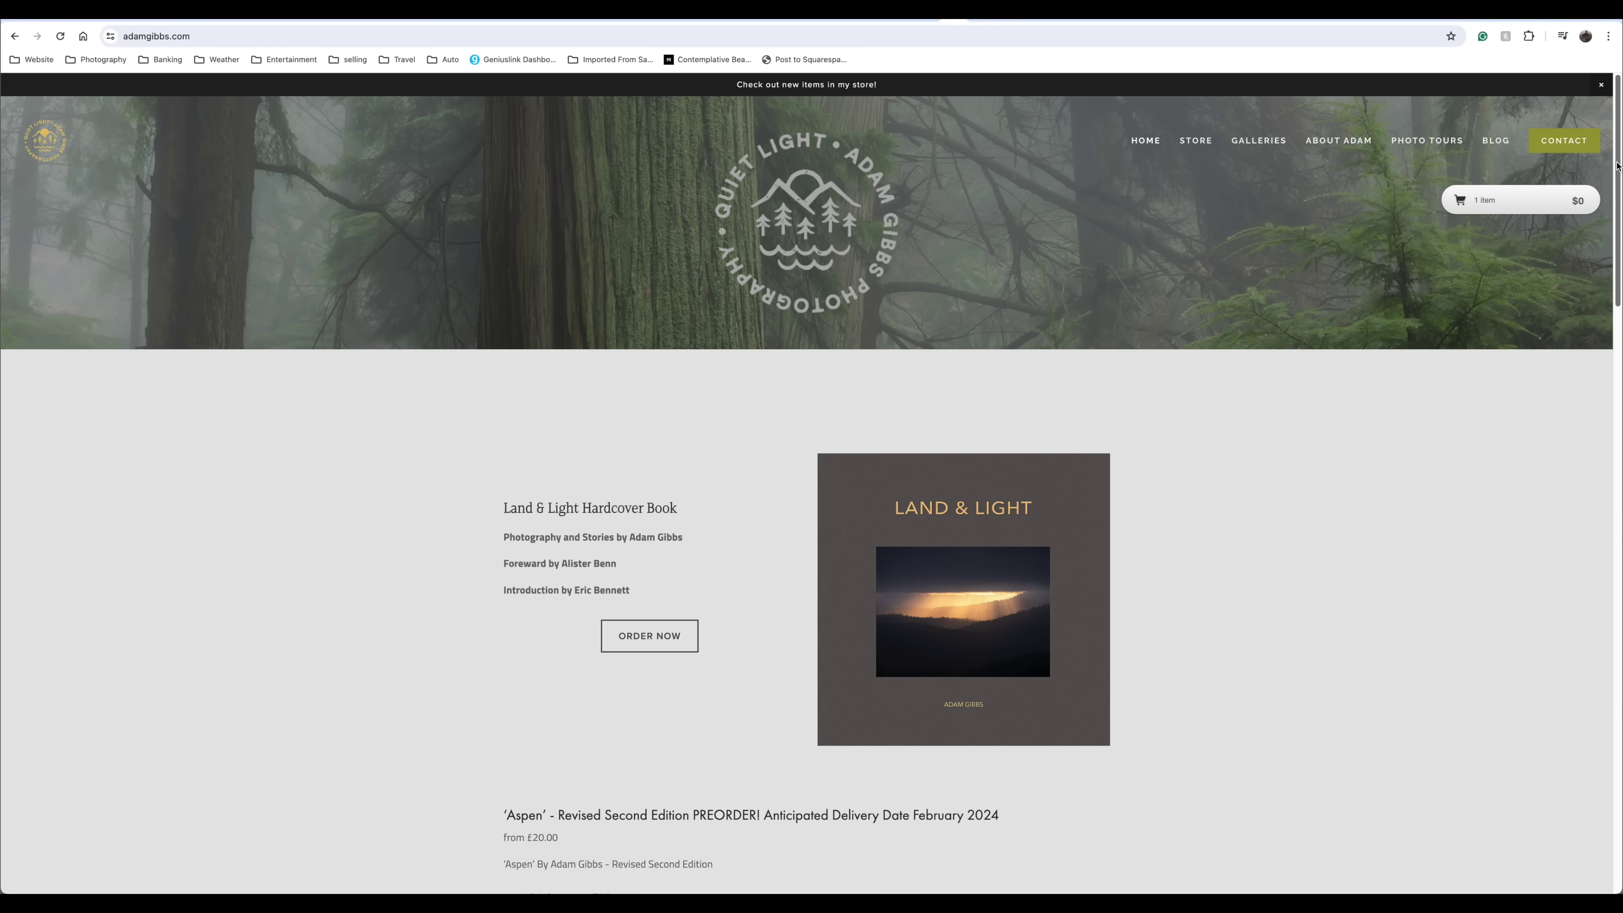
Step: Switch to the photographer's website in the browser and browse its home page and Galleries page
{"action": "scroll", "coordinate": [1617, 181], "scroll_direction": "down", "scroll_amount": 1}
{"action": "left_click_drag", "start_coordinate": [1617, 181], "coordinate": [1605, 570]}
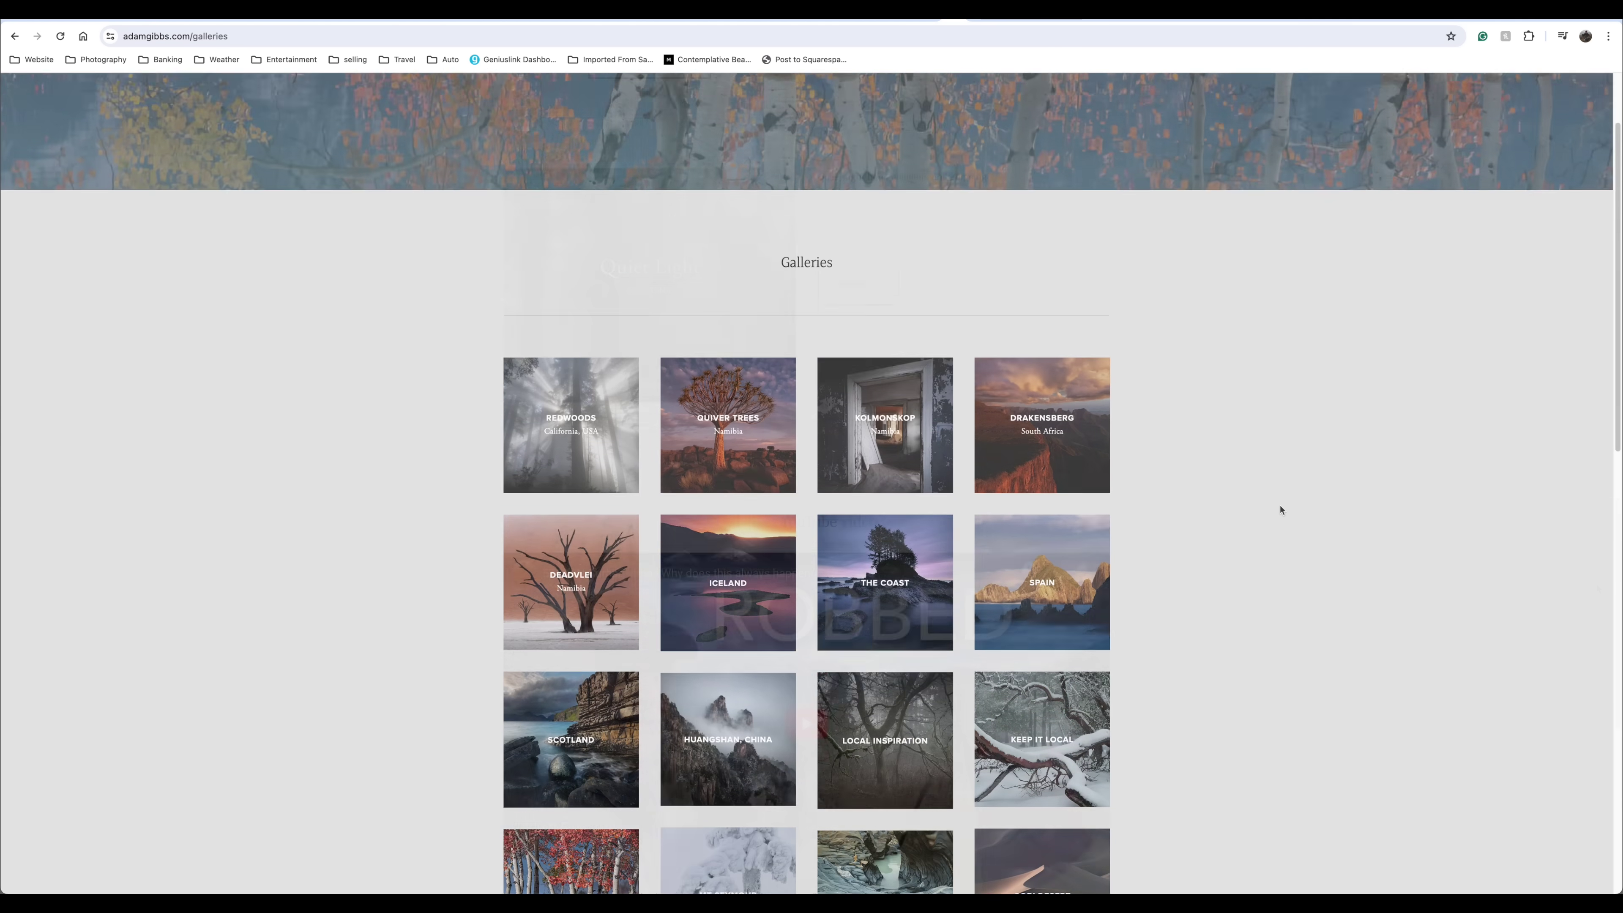
{"action": "scroll", "coordinate": [1281, 510], "scroll_direction": "down", "scroll_amount": 3}
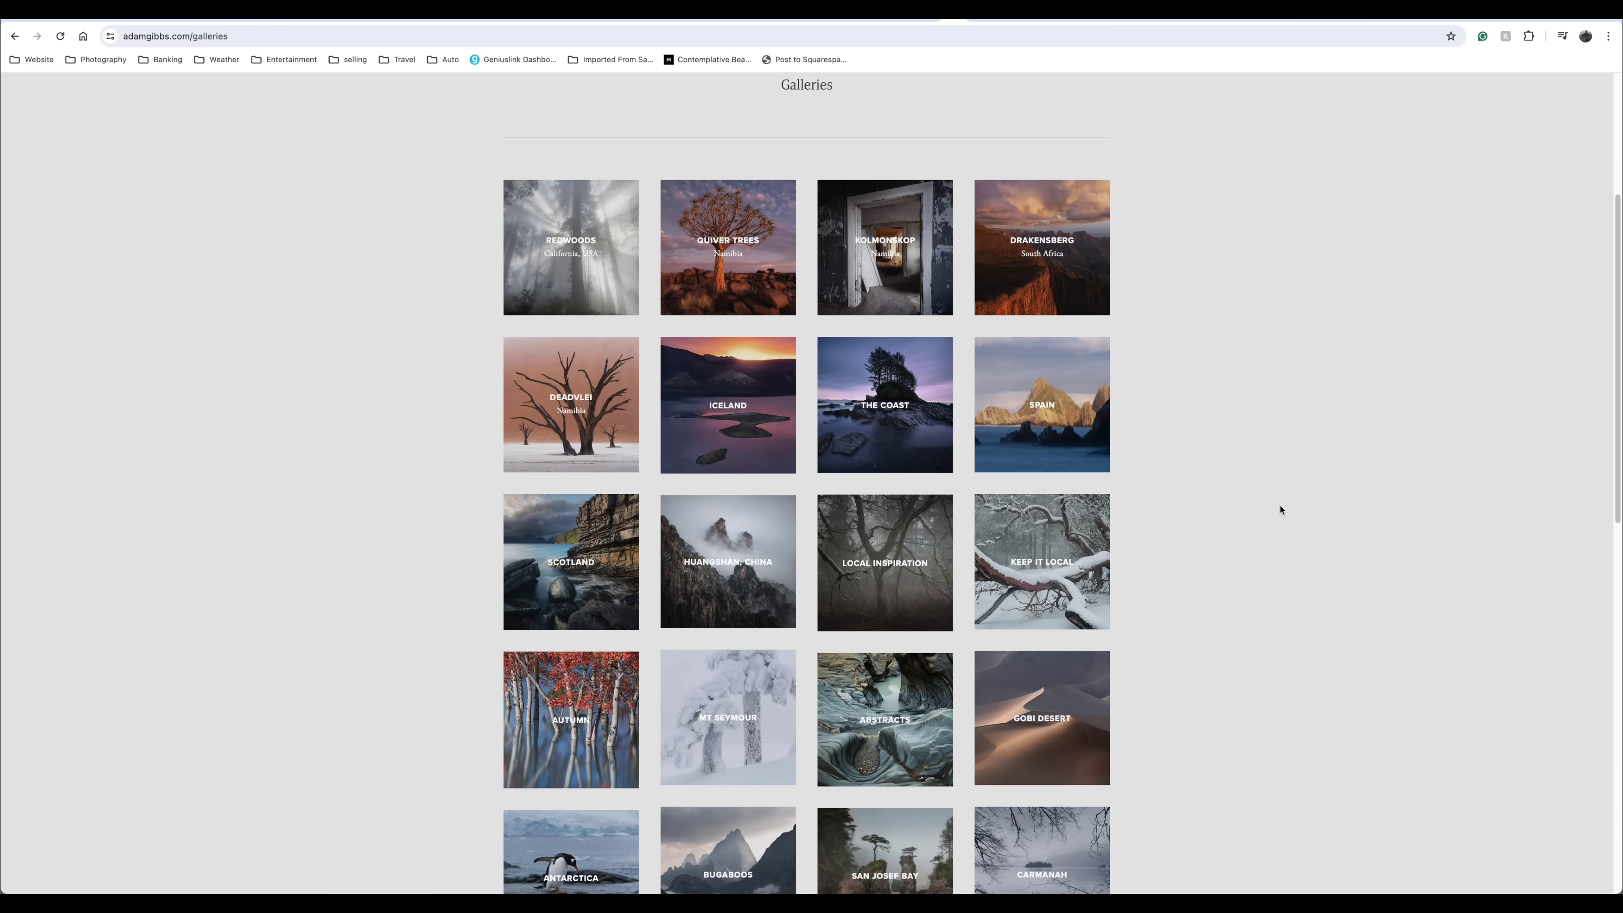
{"action": "scroll", "coordinate": [1281, 510], "scroll_direction": "down", "scroll_amount": 2}
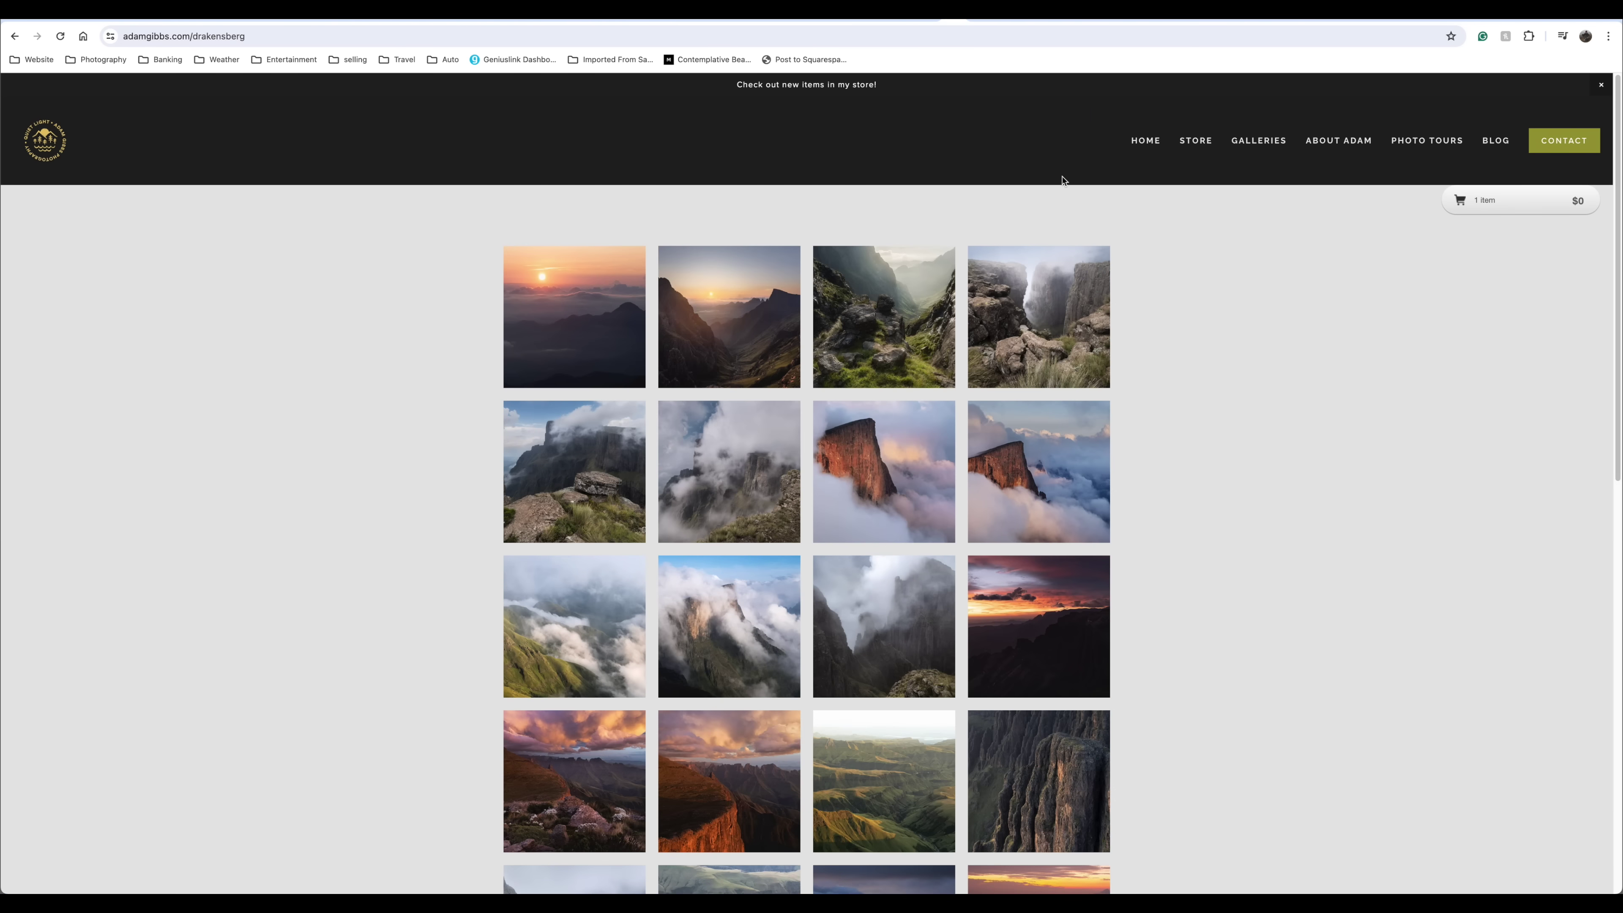
Step: View the first six photos of the Drakensberg gallery at full size and return to the gallery overview
{"action": "left_click", "coordinate": [607, 322]}
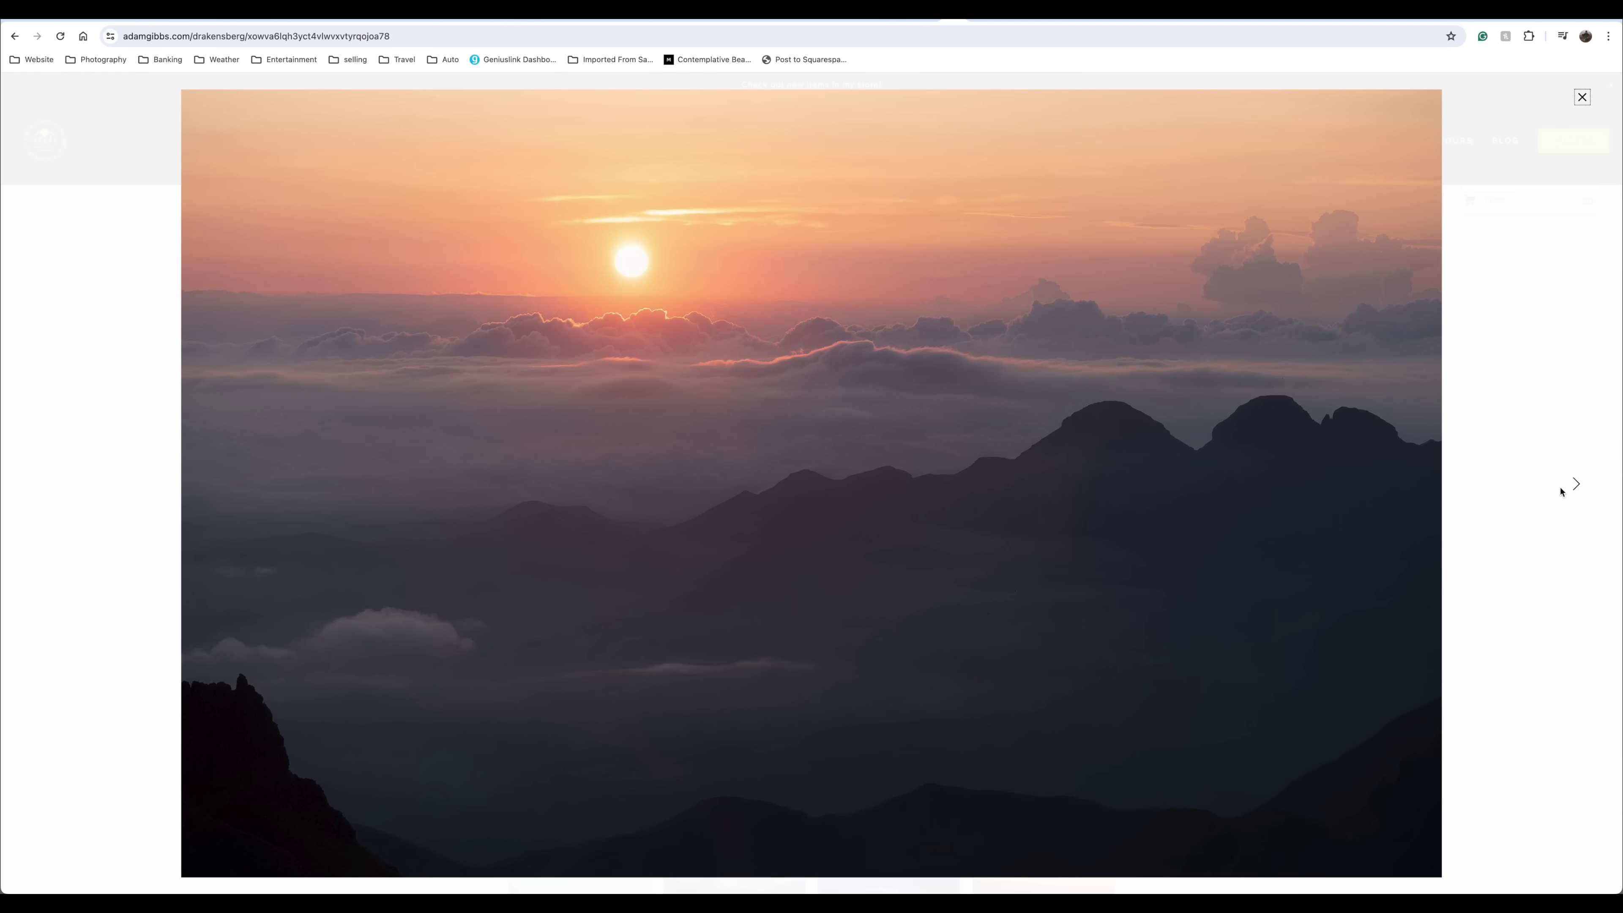
{"action": "left_click", "coordinate": [1579, 486]}
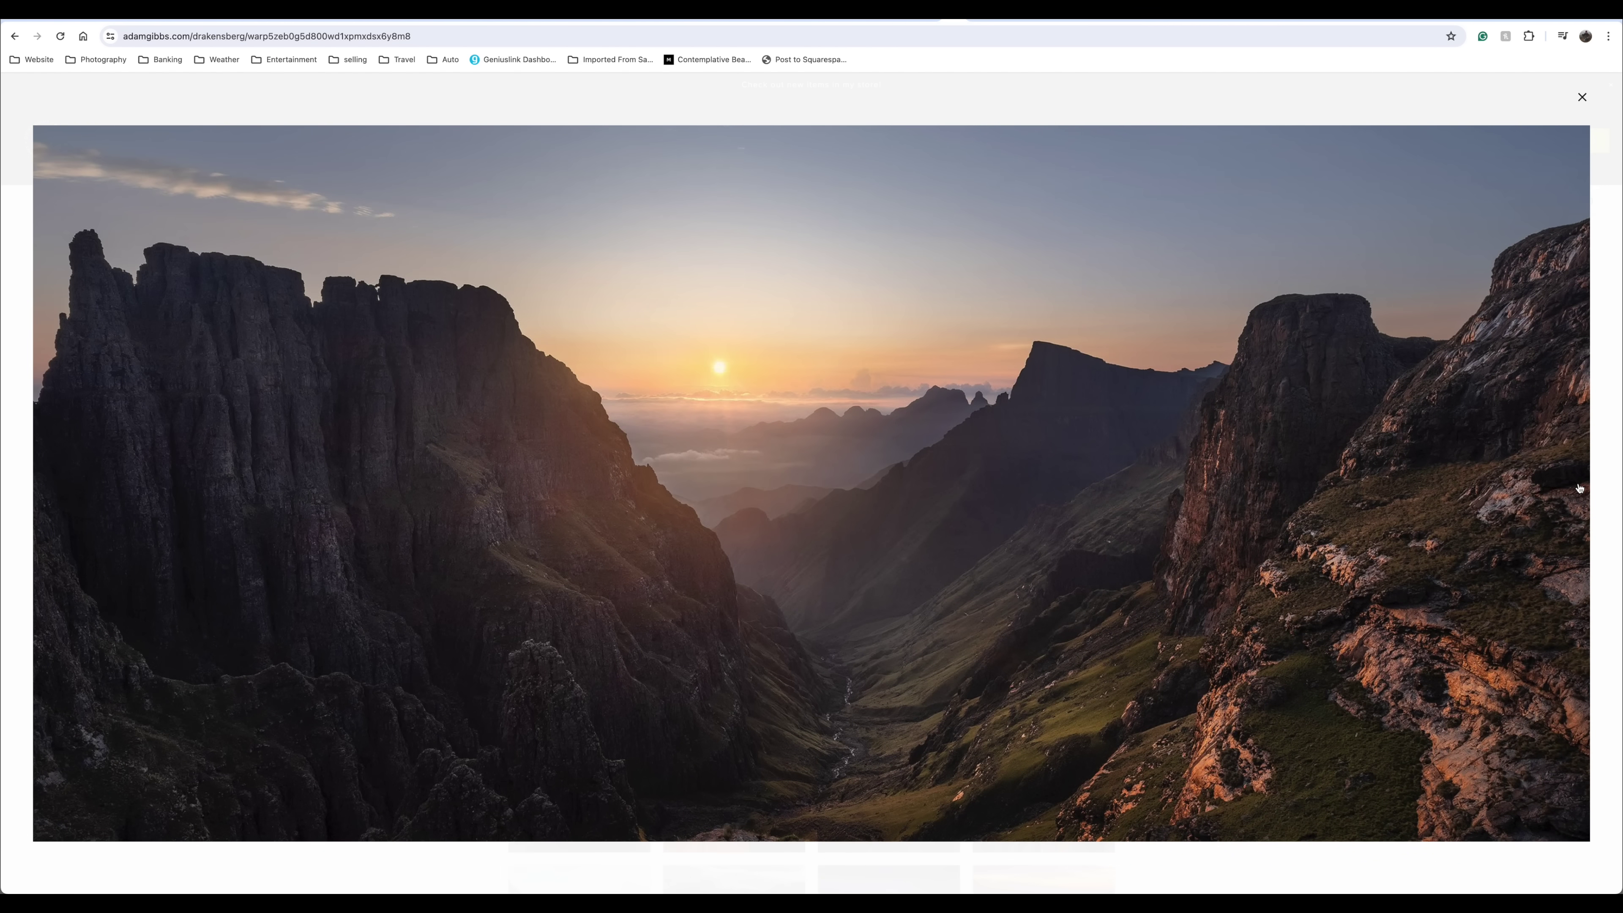
{"action": "left_click", "coordinate": [1579, 488]}
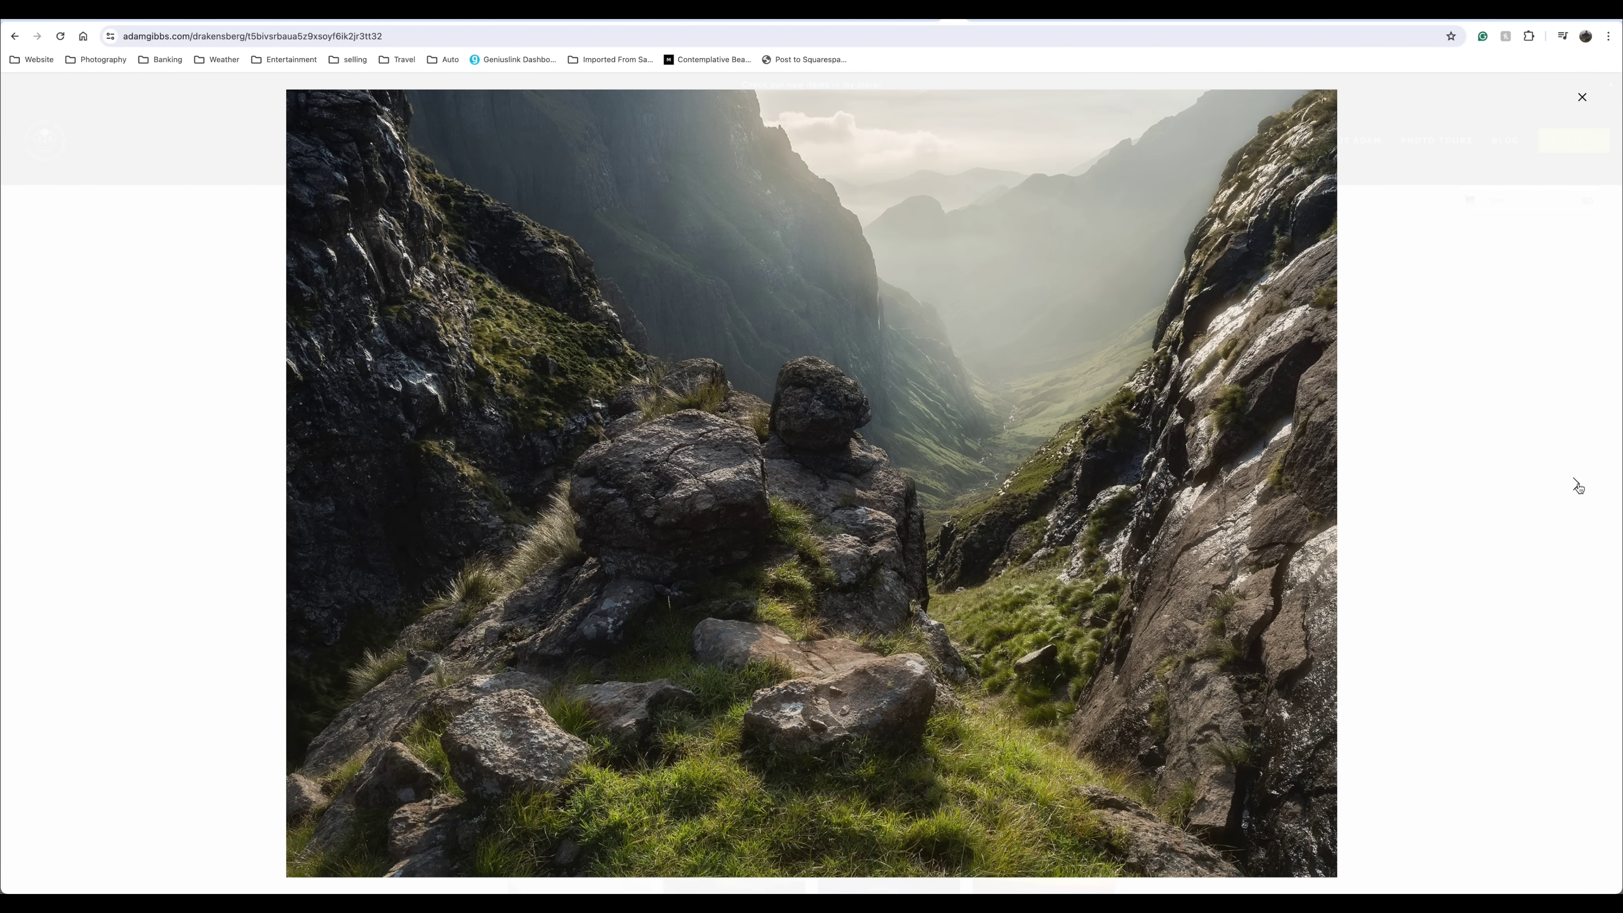
{"action": "left_click", "coordinate": [1579, 487]}
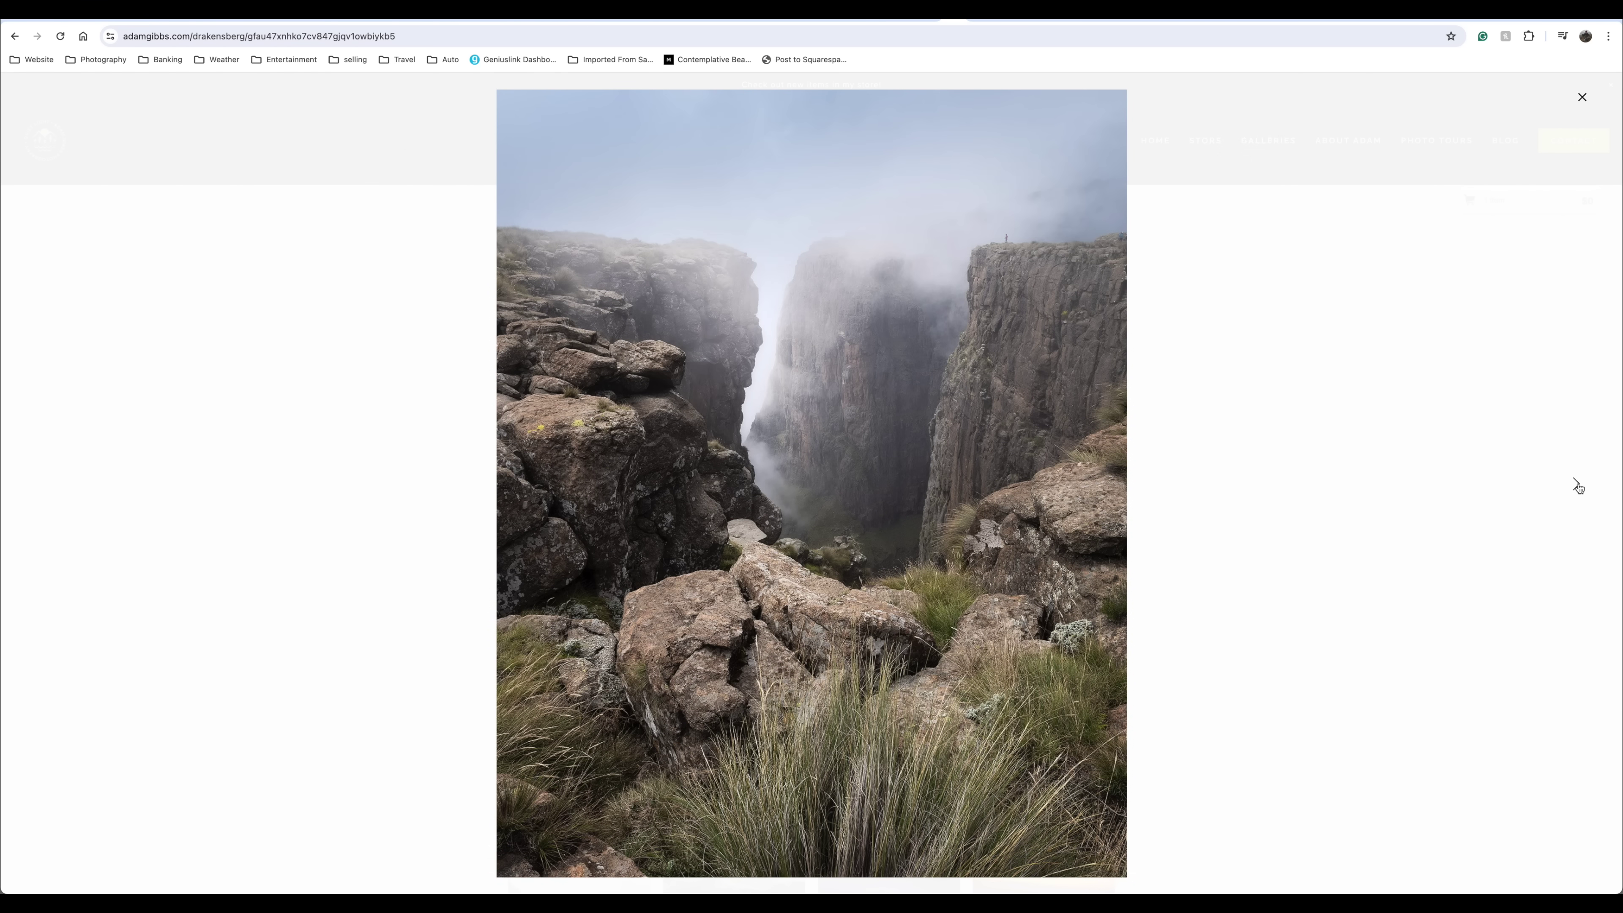
{"action": "left_click", "coordinate": [1579, 488]}
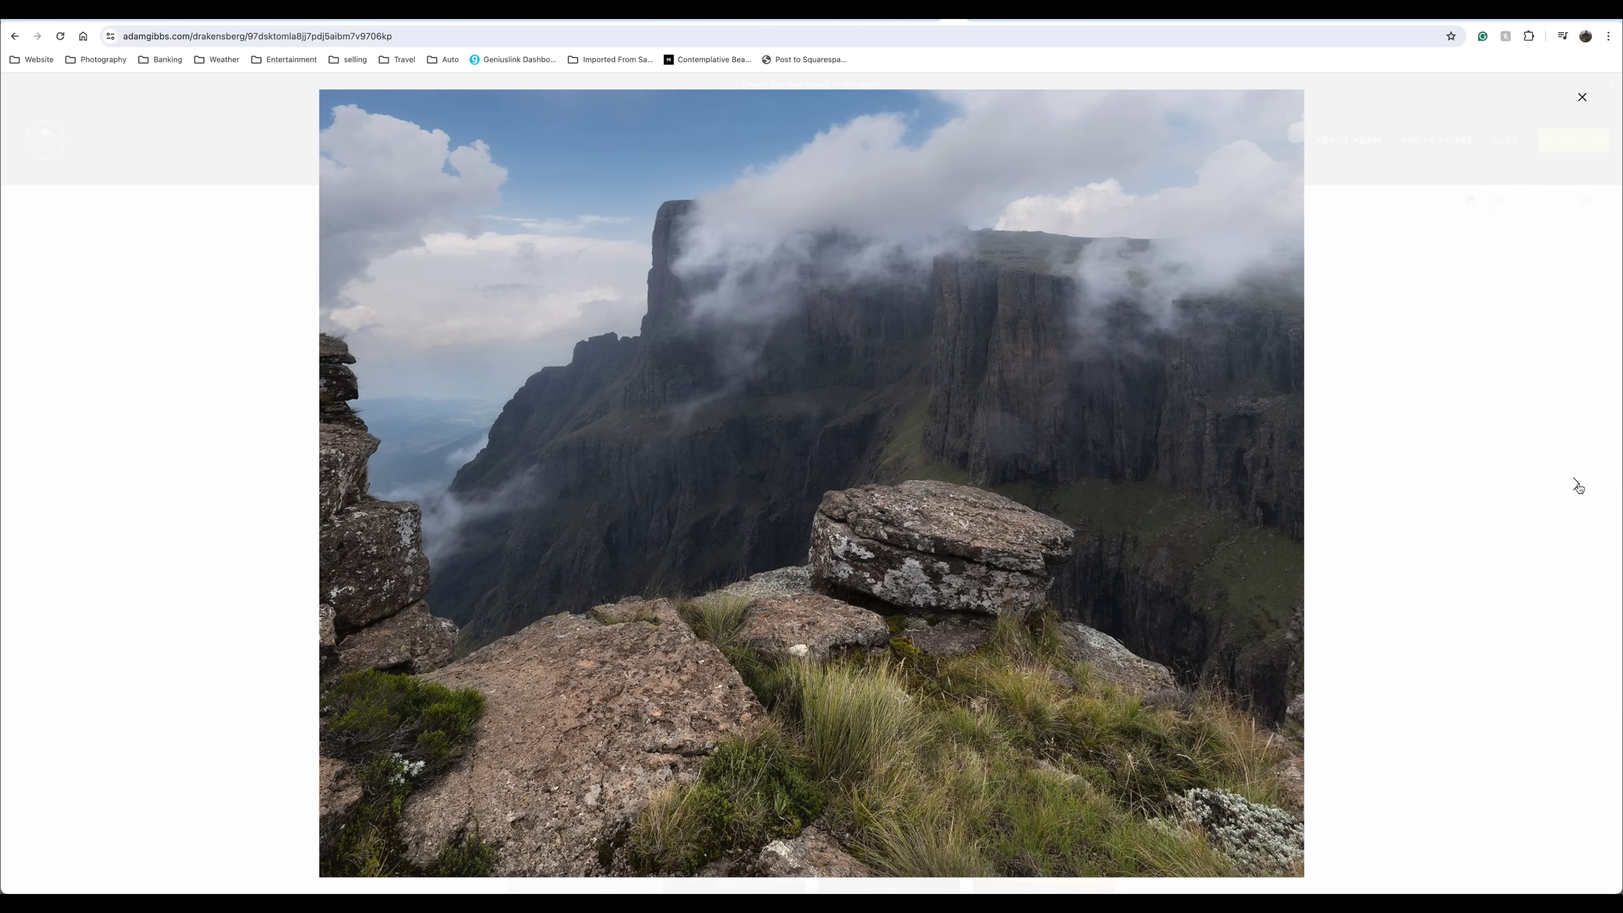
{"action": "left_click", "coordinate": [1578, 487]}
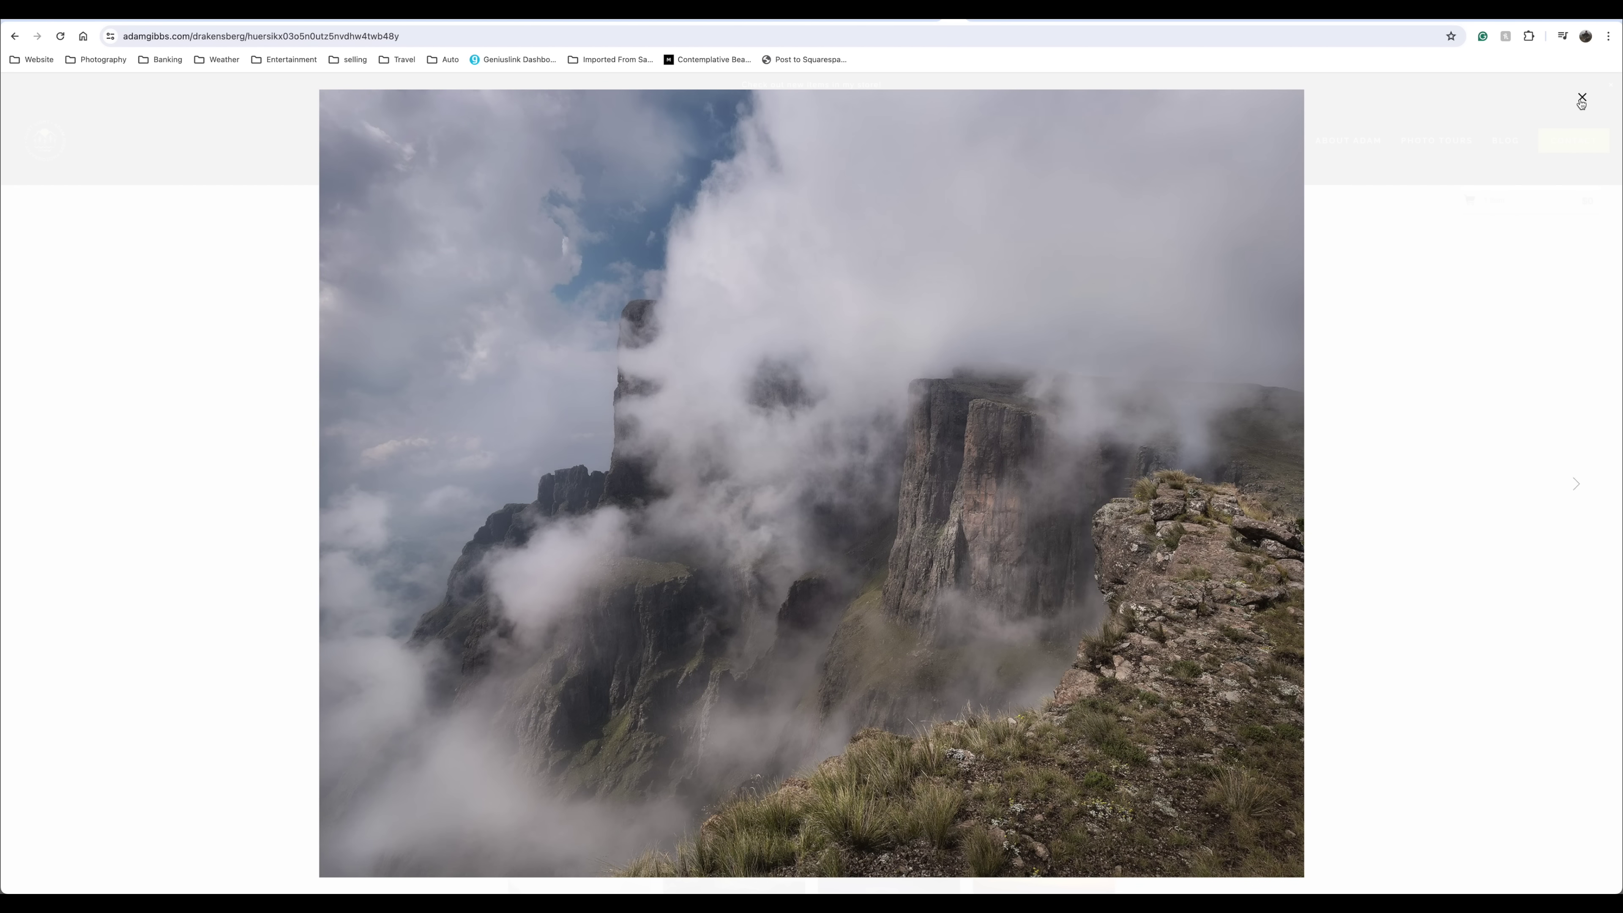
{"action": "left_click", "coordinate": [1581, 100]}
Step: Open the Books section of the website's store and look through its items
{"action": "mouse_move", "coordinate": [1204, 142]}
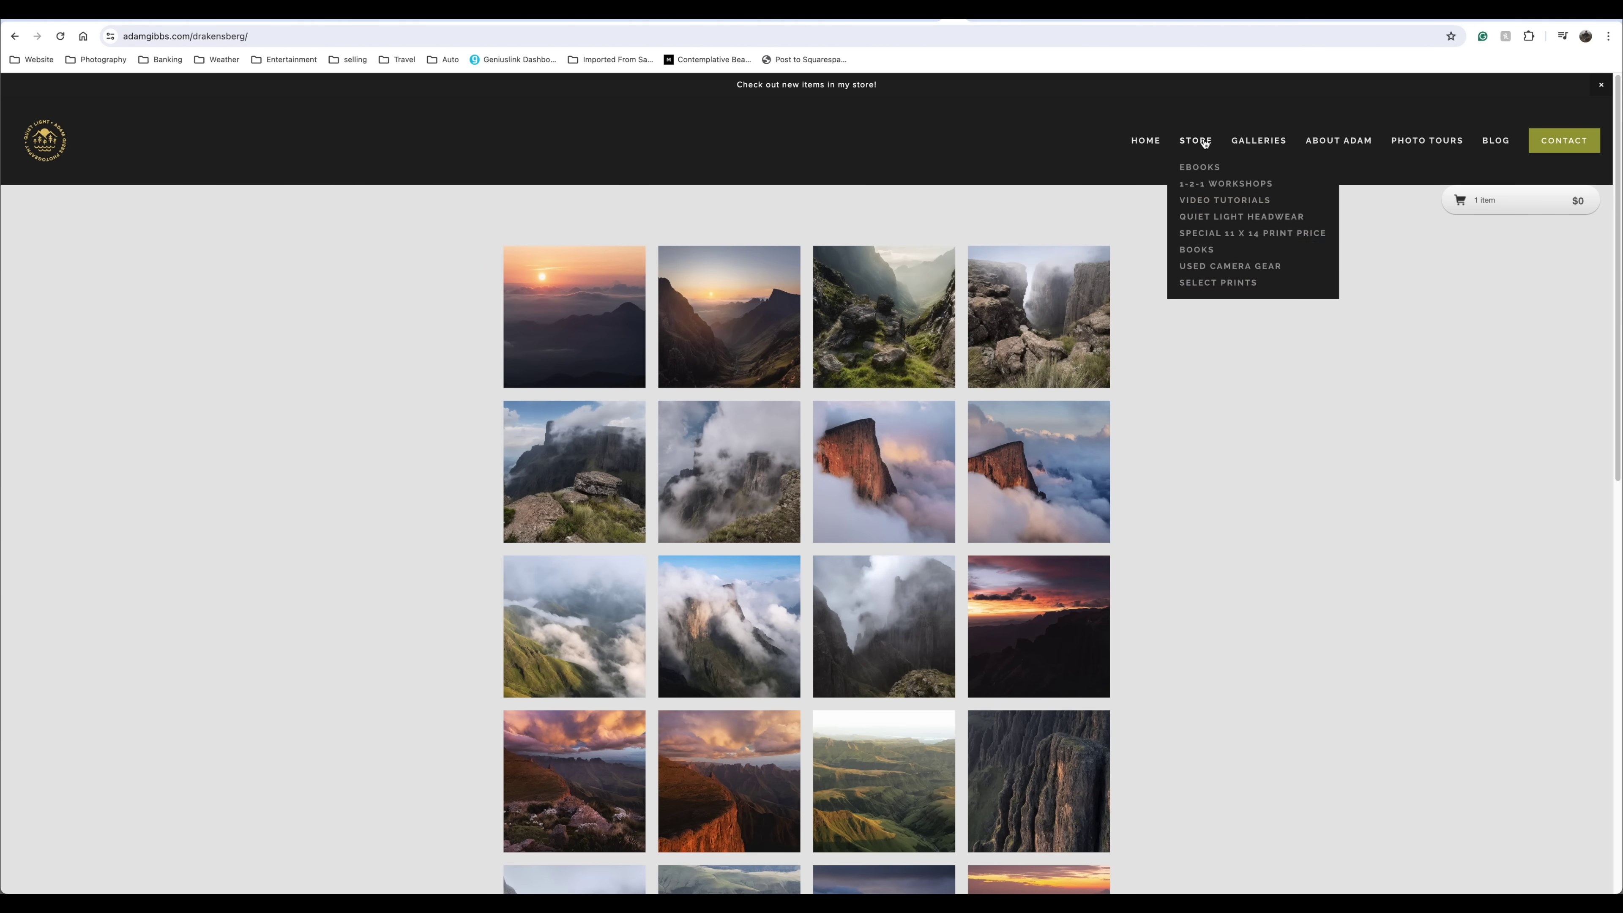
{"action": "left_click", "coordinate": [1196, 251]}
{"action": "left_click_drag", "start_coordinate": [1618, 193], "coordinate": [1612, 366]}
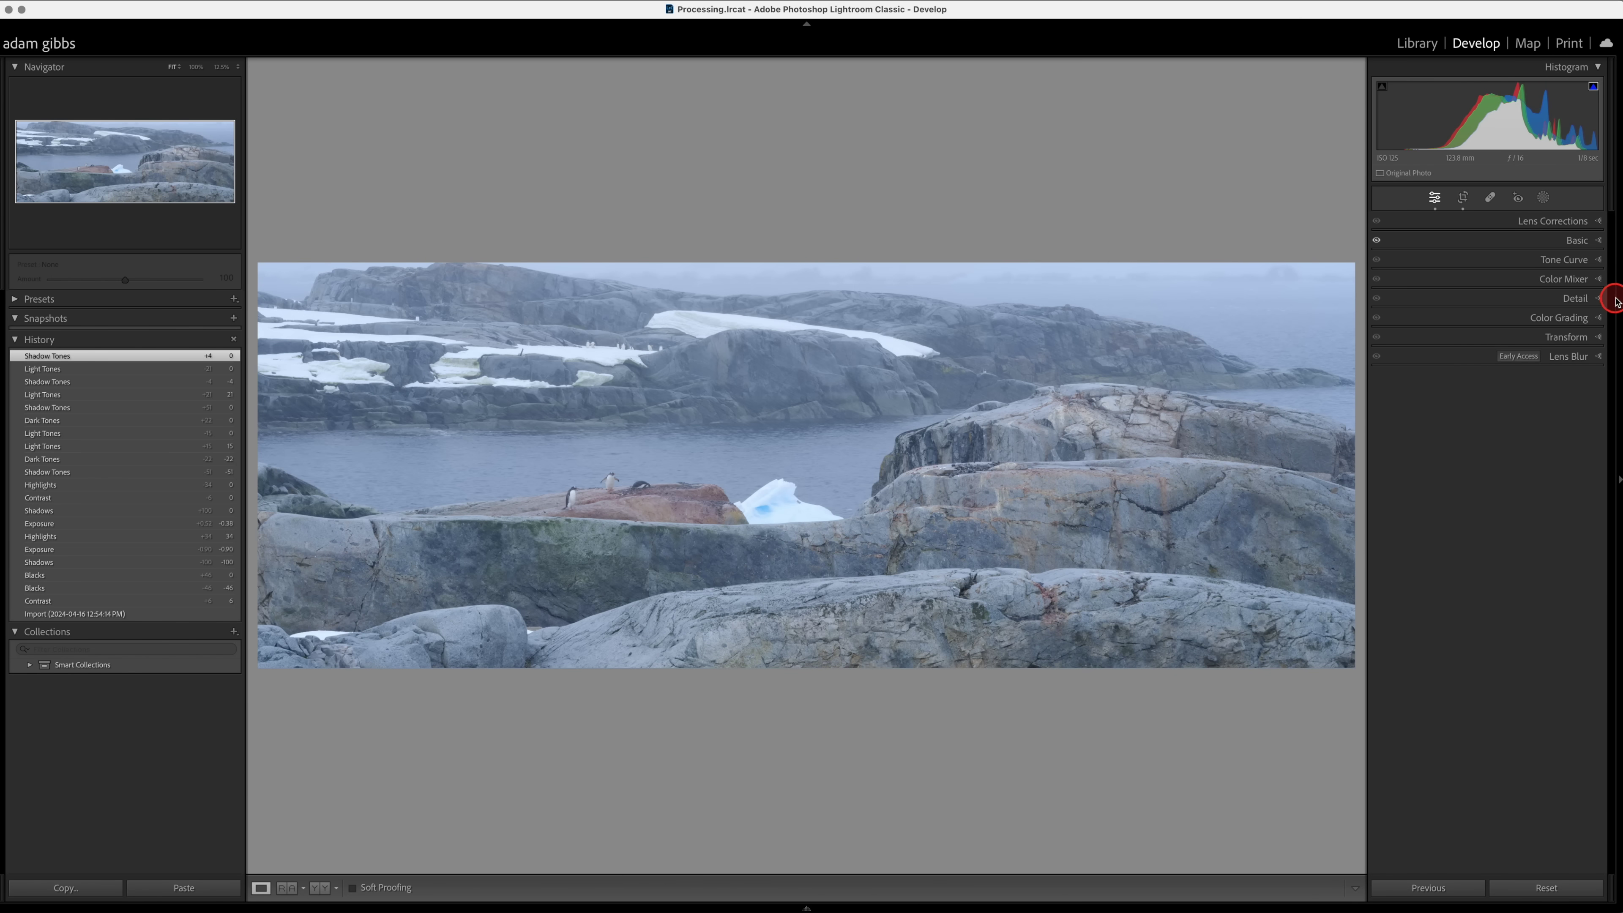
Step: Shape a contrast curve in the Tone Curve by lowering Darks and setting Shadows to -62, Lights to +34 and Highlights to +22
{"action": "left_click", "coordinate": [1599, 261]}
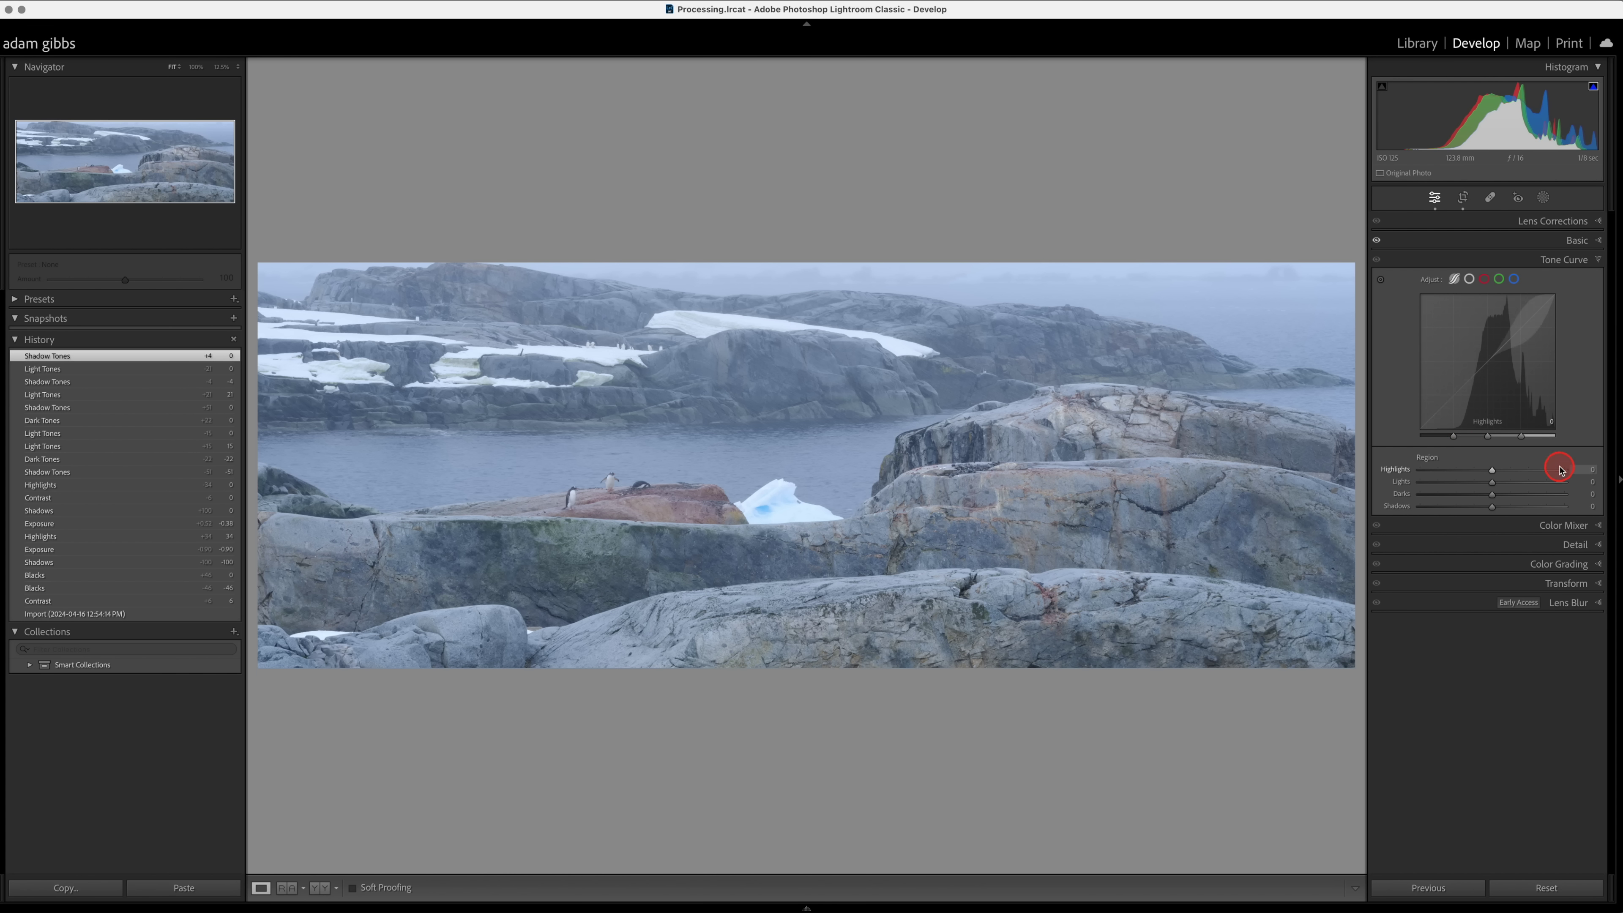
{"action": "left_click_drag", "start_coordinate": [1492, 510], "coordinate": [1449, 512]}
{"action": "mouse_move", "coordinate": [1492, 493]}
{"action": "left_mouse_down"}
{"action": "mouse_move", "coordinate": [1471, 496]}
{"action": "mouse_move", "coordinate": [1509, 474]}
{"action": "left_mouse_up"}
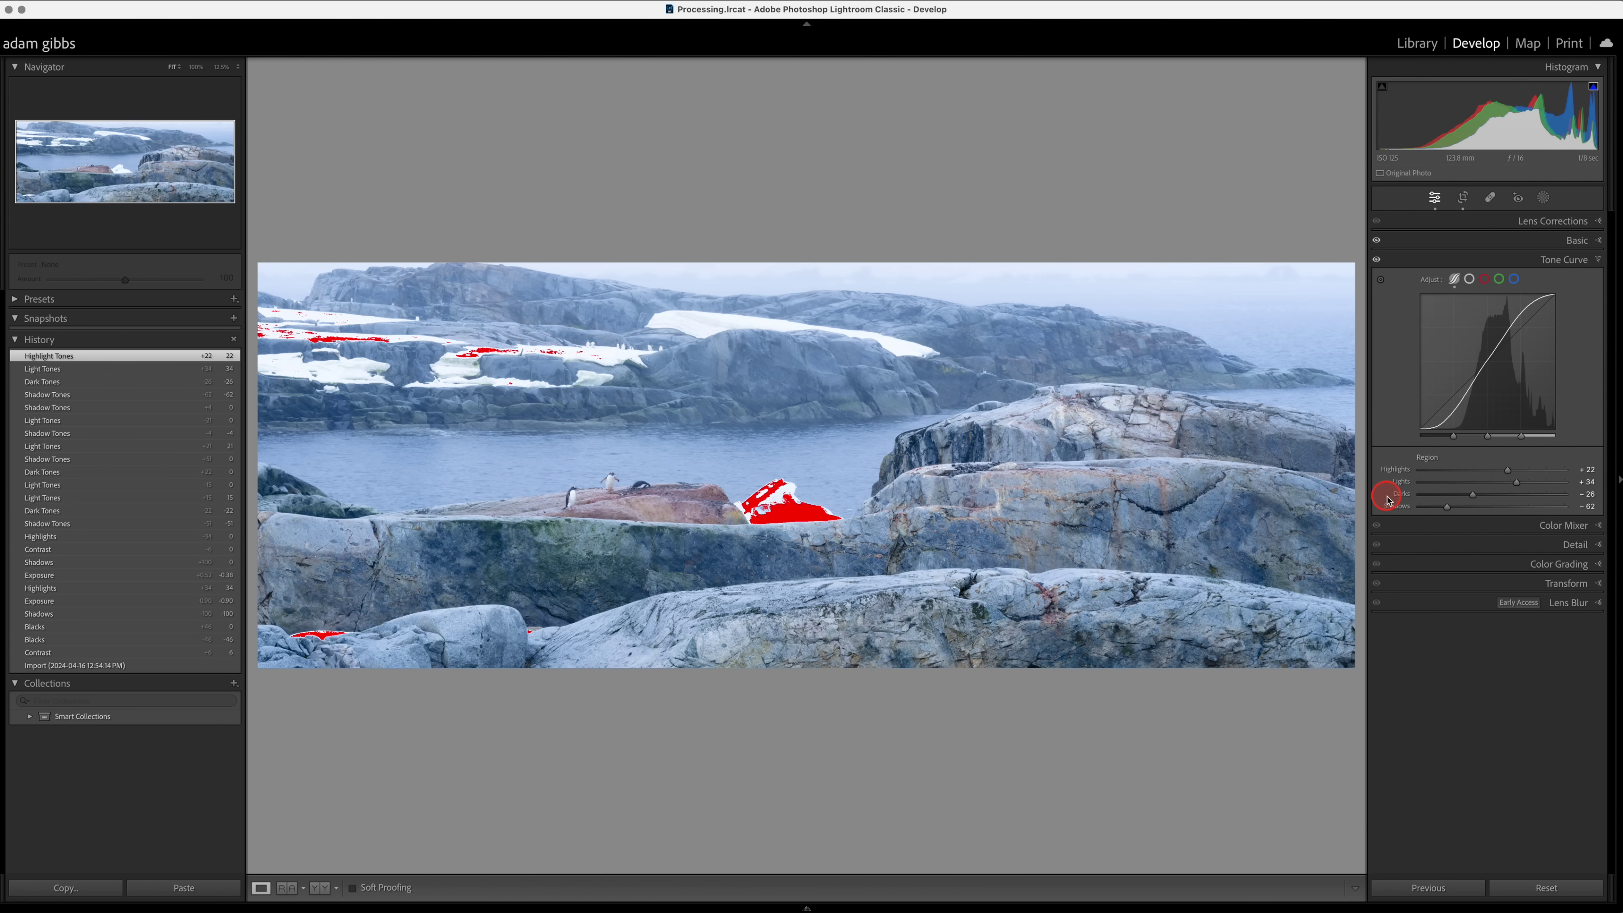
Step: Reset the Shadows, Darks, Lights and Highlights regions of the tone curve to their defaults
{"action": "double_click", "coordinate": [1395, 506]}
{"action": "double_click", "coordinate": [1401, 493]}
{"action": "double_click", "coordinate": [1400, 482]}
{"action": "double_click", "coordinate": [1398, 471]}
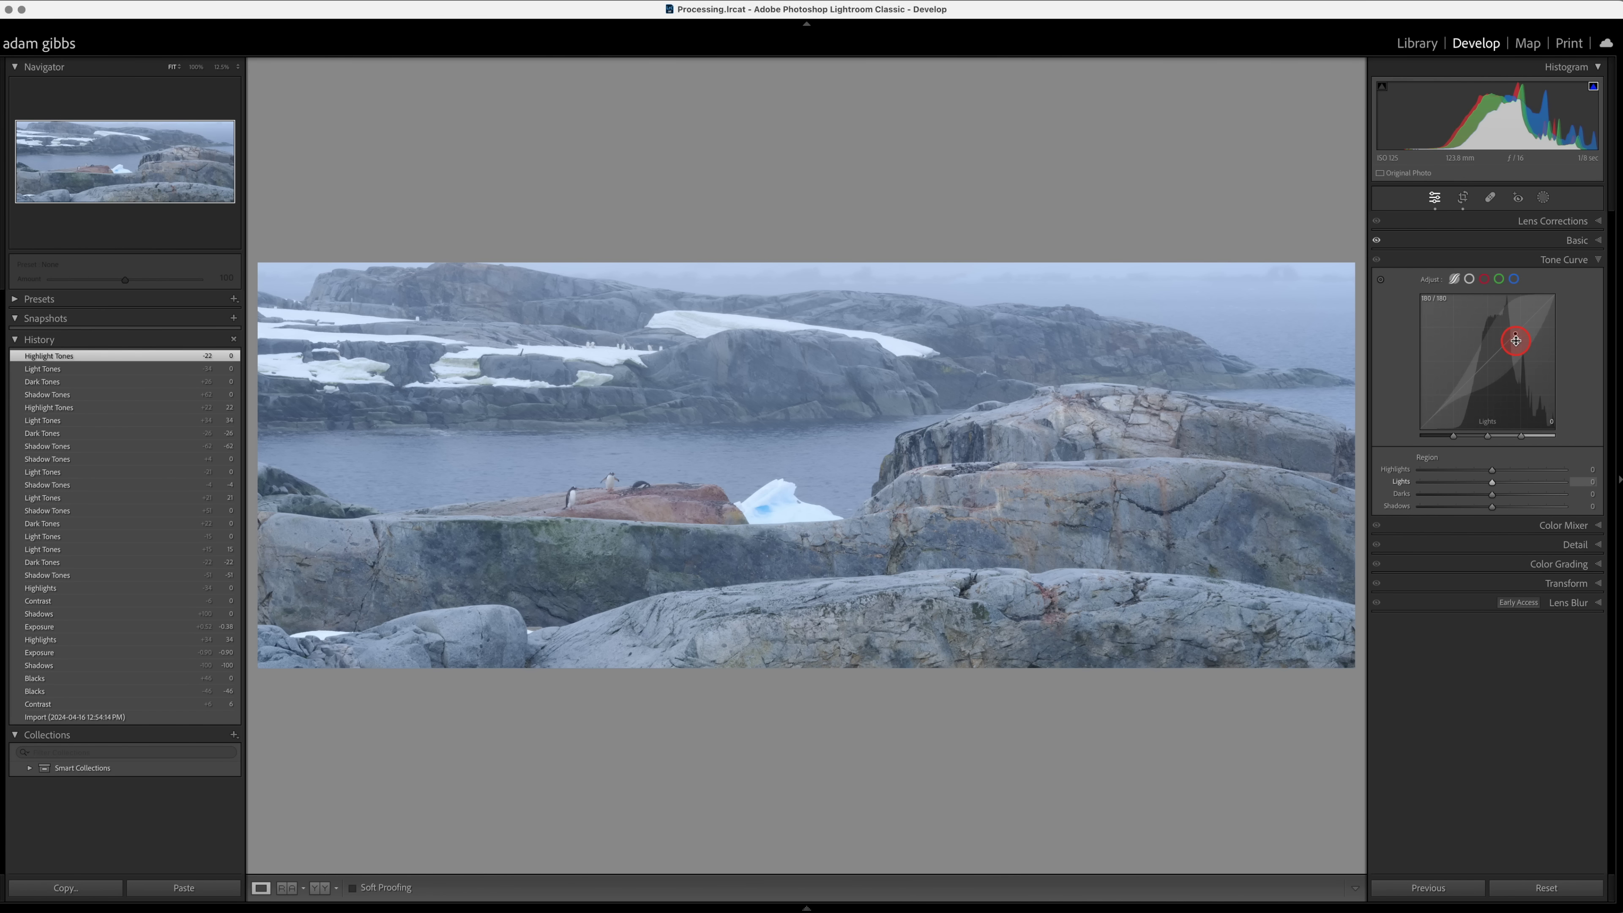
Step: Adjust the parametric tone curve directly on the graph, with Lights at +20 and Shadows at -38
{"action": "left_click_drag", "start_coordinate": [1515, 340], "coordinate": [1512, 326]}
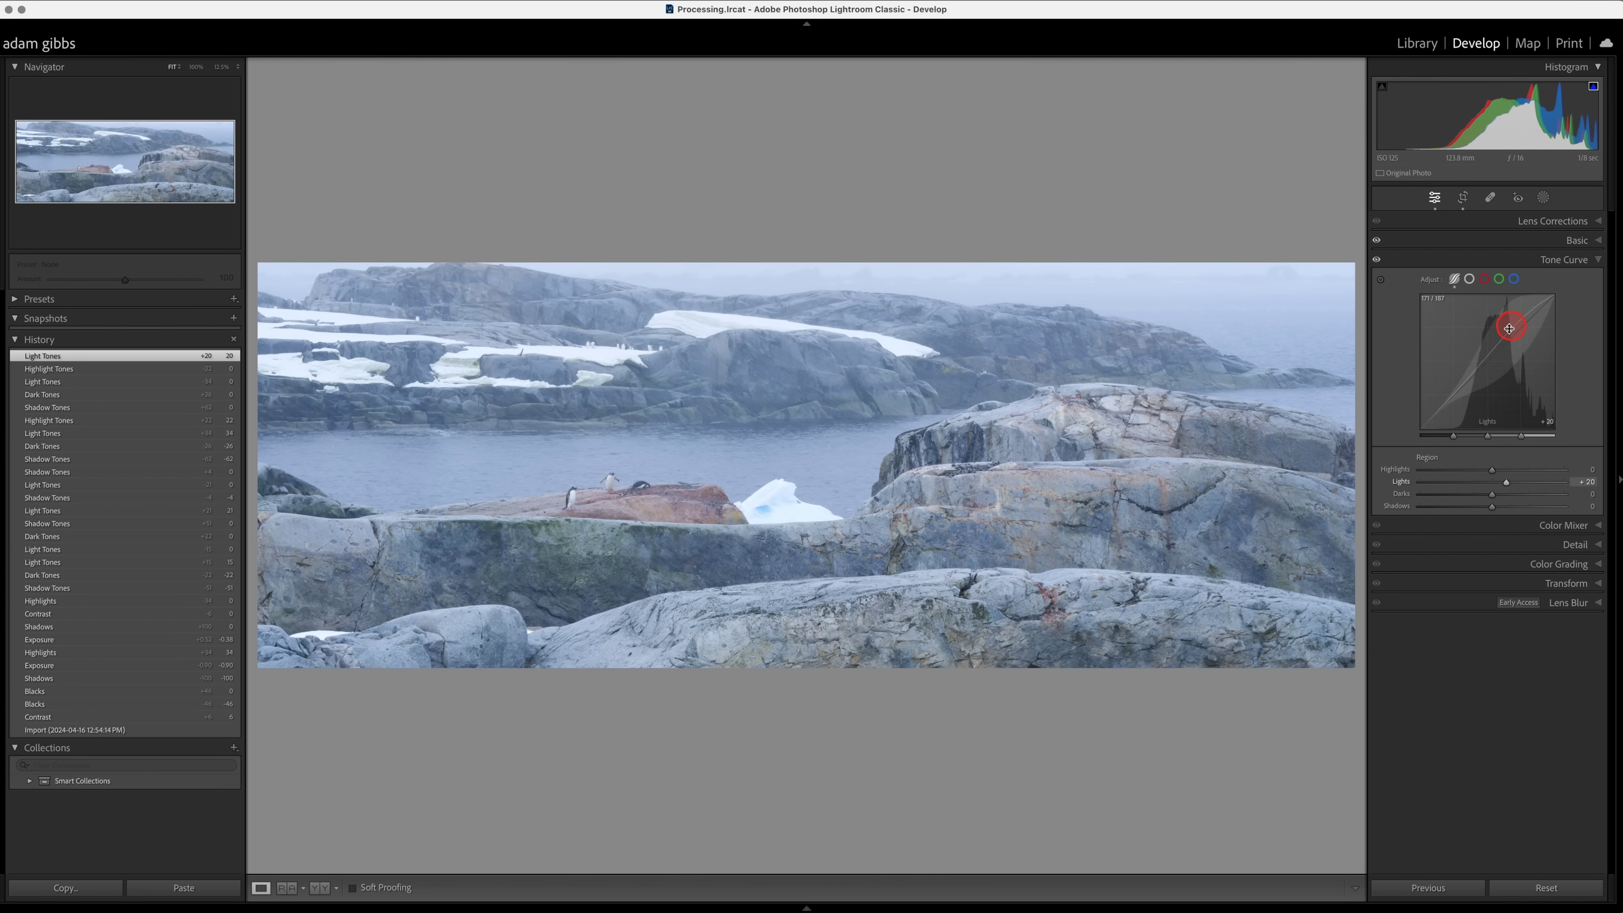
{"action": "left_click_drag", "start_coordinate": [1453, 399], "coordinate": [1455, 403]}
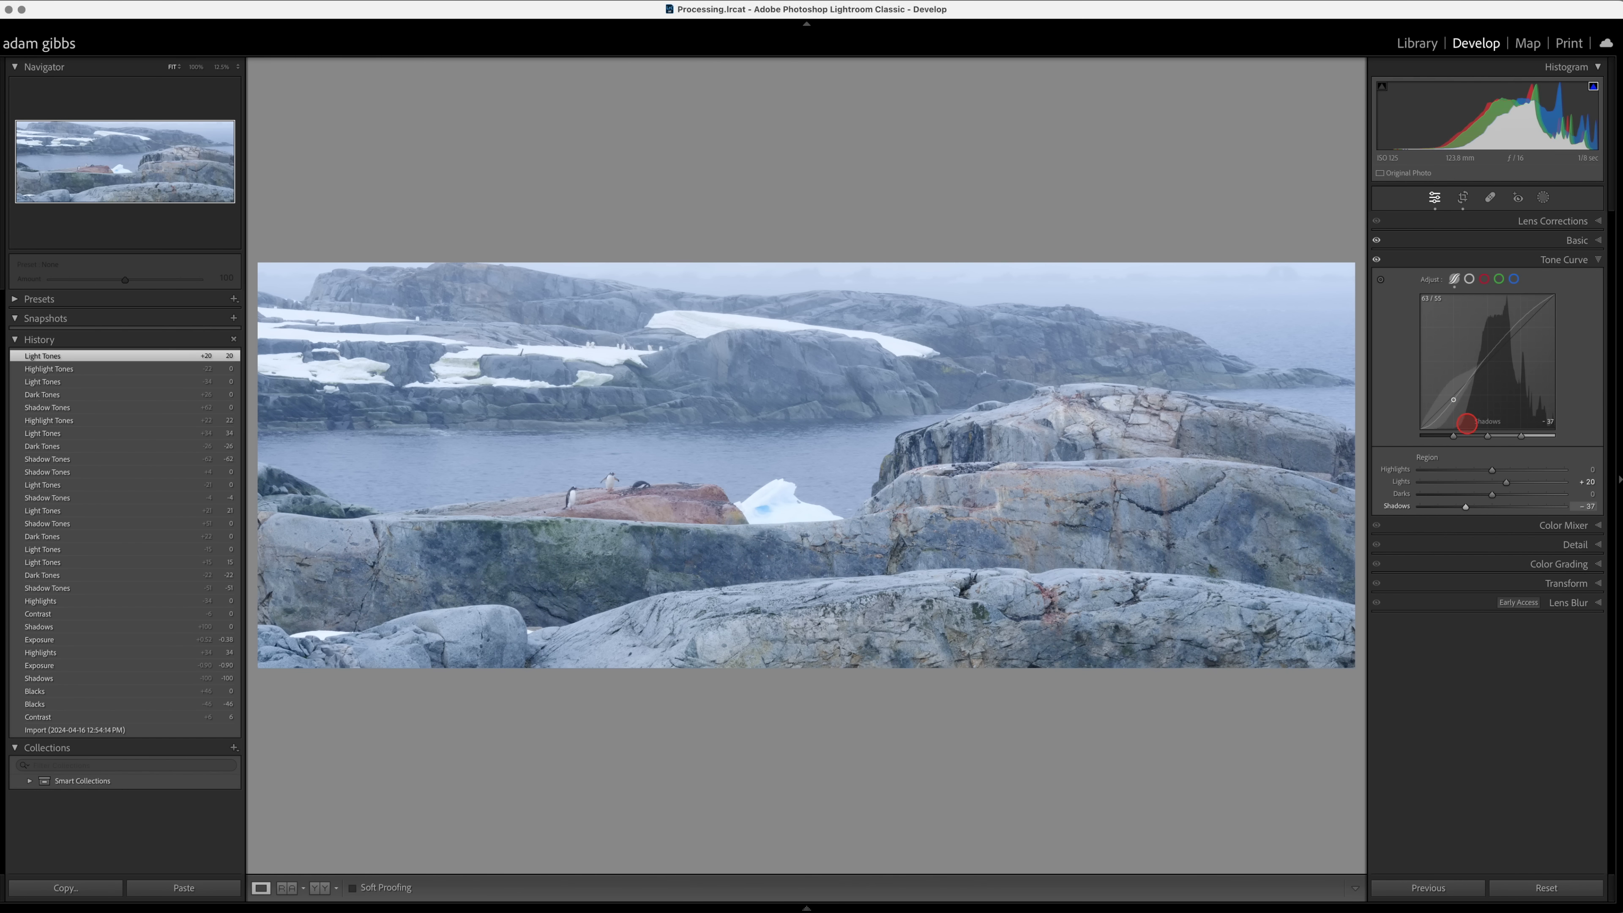
{"action": "left_click_drag", "start_coordinate": [1469, 425], "coordinate": [1453, 397]}
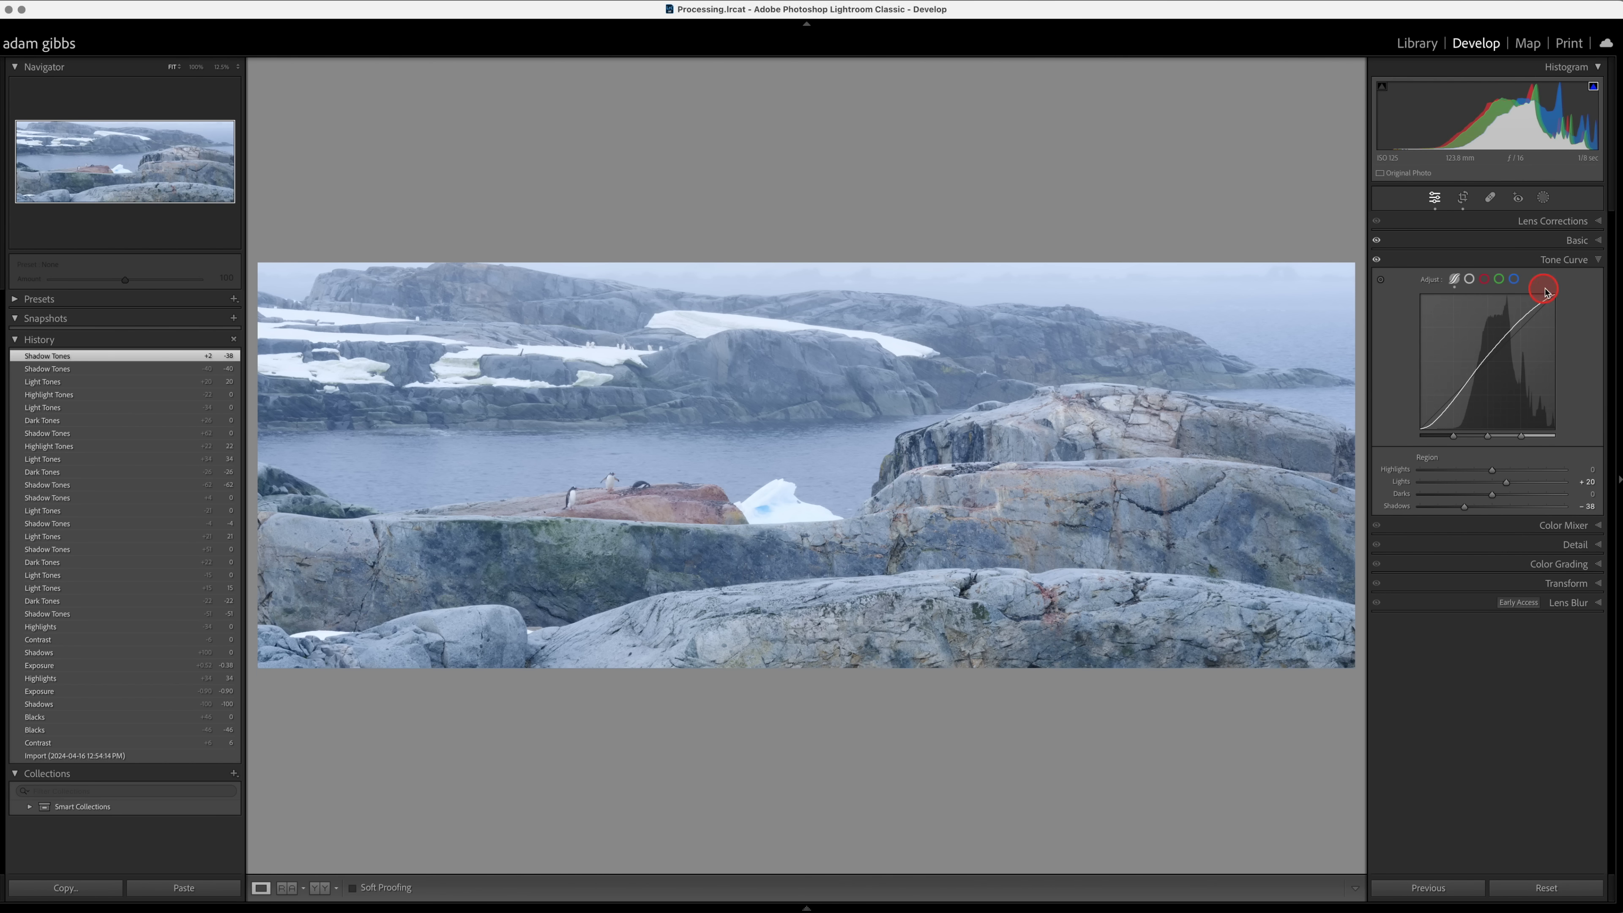
Step: Try an S-shaped point curve with one shadow point and one highlight point, and reset the whole tone curve
{"action": "left_click", "coordinate": [1471, 282]}
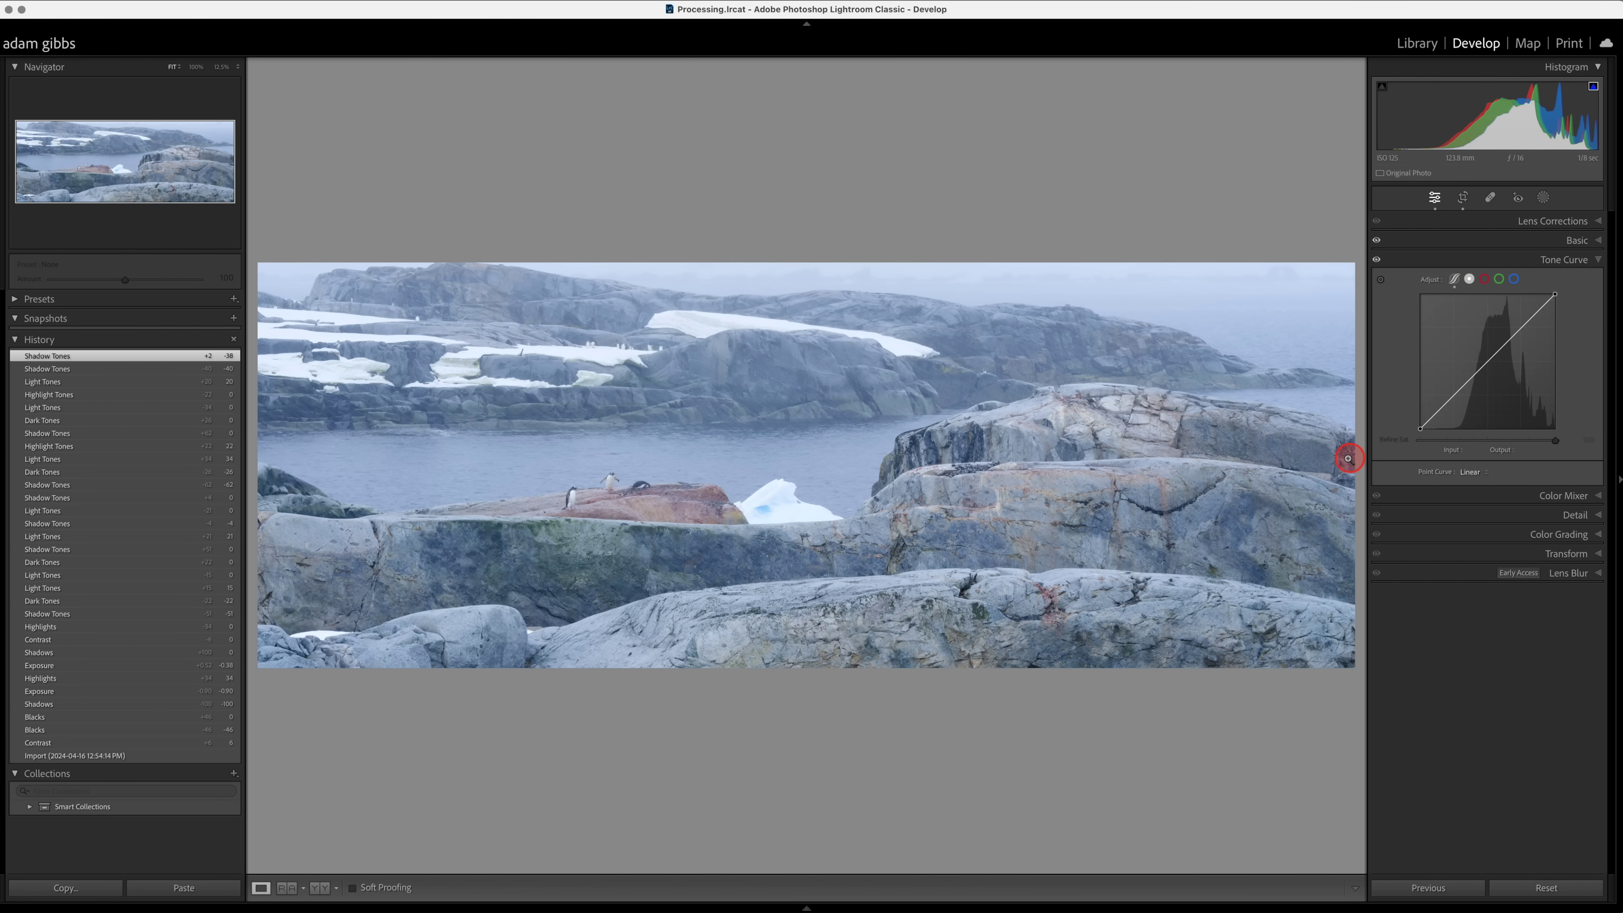
{"action": "left_click", "coordinate": [1464, 403]}
{"action": "left_click_drag", "start_coordinate": [1465, 406], "coordinate": [1462, 396]}
{"action": "left_click_drag", "start_coordinate": [1513, 335], "coordinate": [1509, 331]}
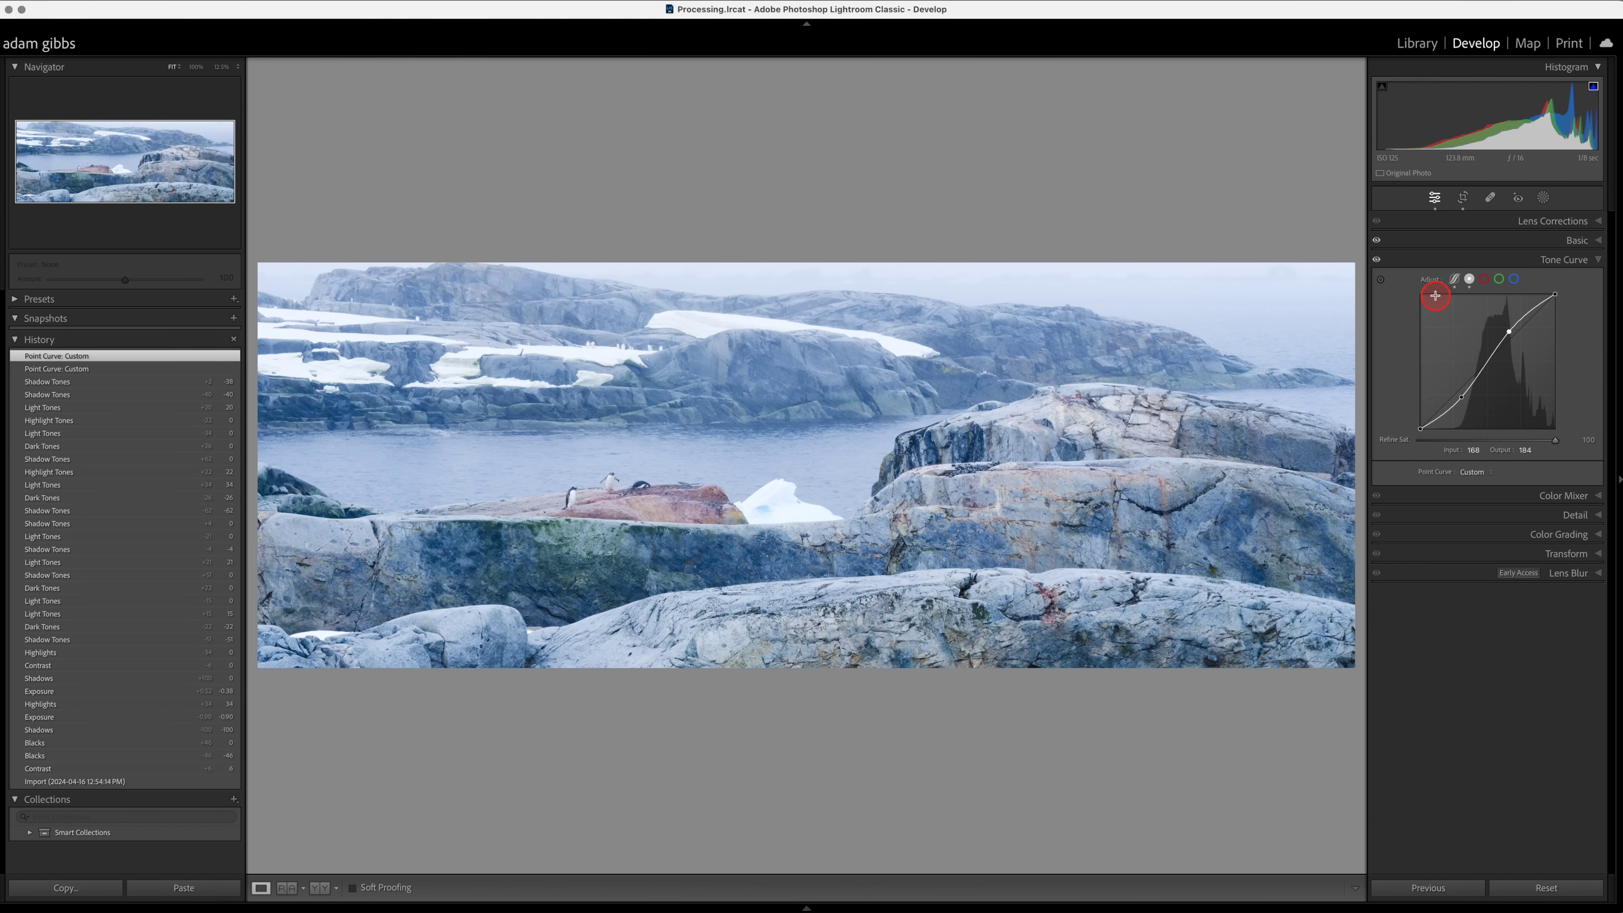
{"action": "double_click", "coordinate": [1430, 281]}
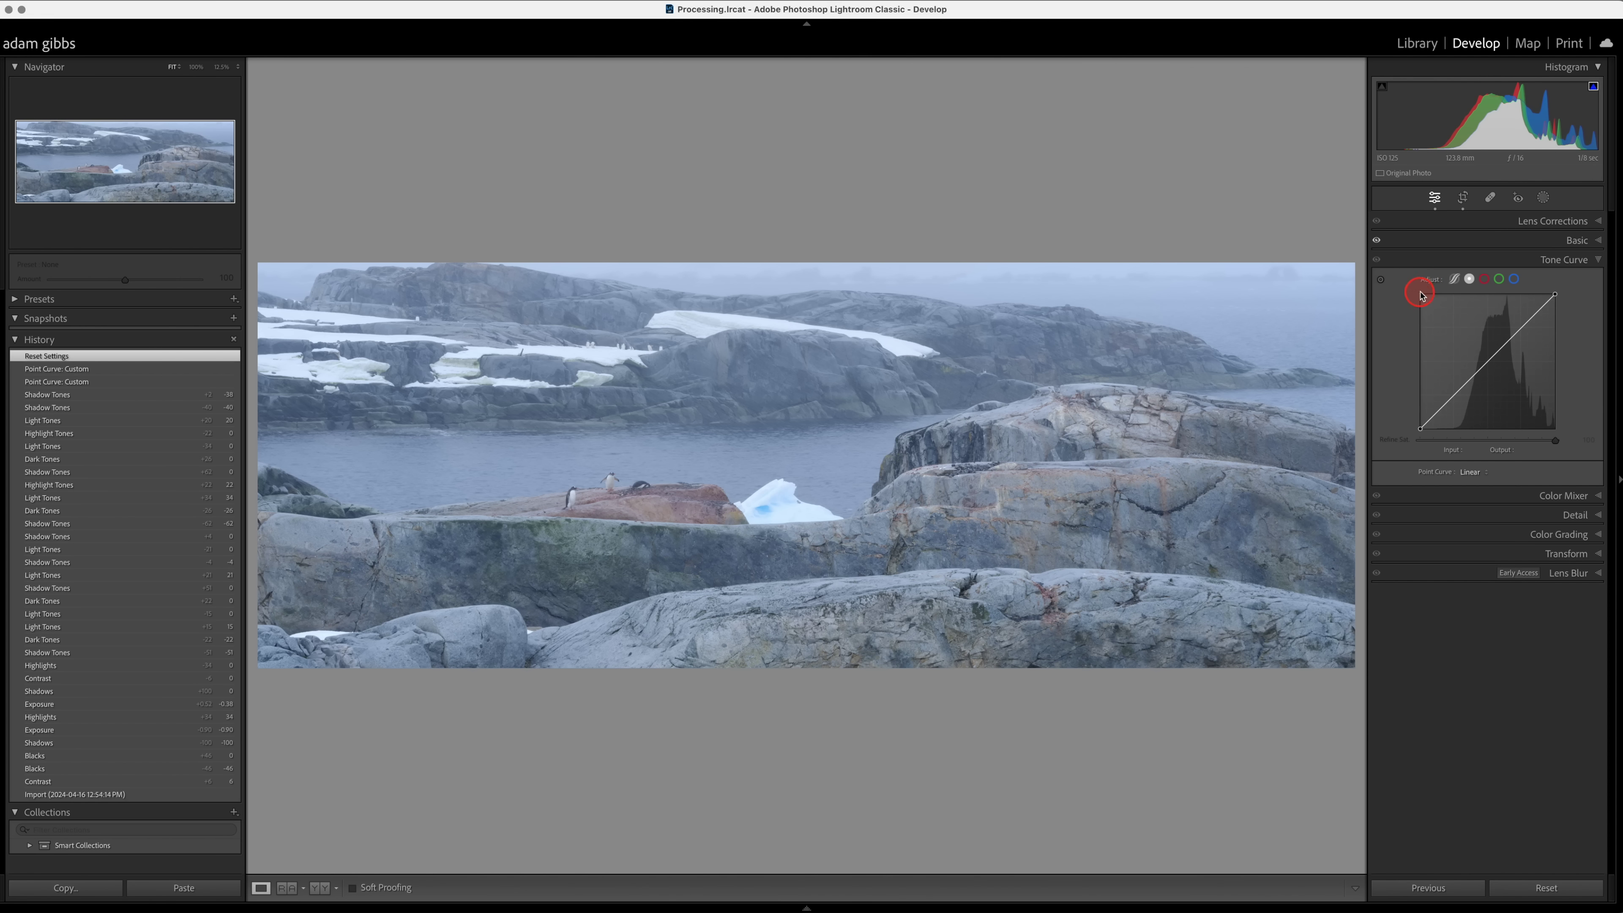
Step: Try a parametric curve with Lights at +26 and Shadows at -46, and reset the tone curve settings
{"action": "left_click", "coordinate": [1456, 282]}
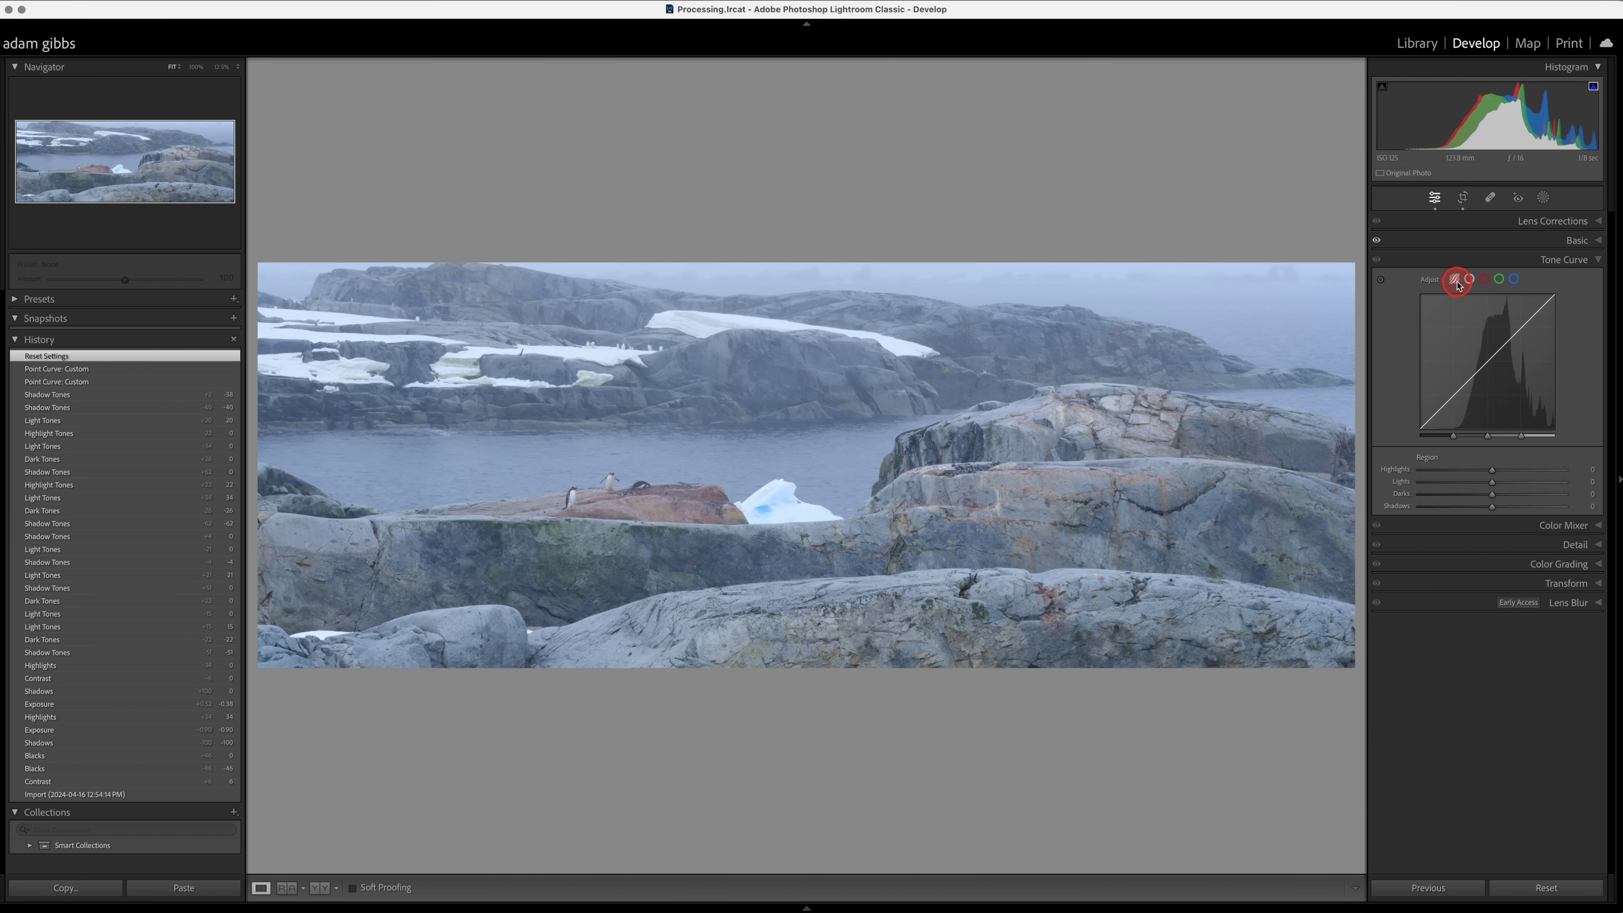
{"action": "left_click_drag", "start_coordinate": [1510, 340], "coordinate": [1484, 319]}
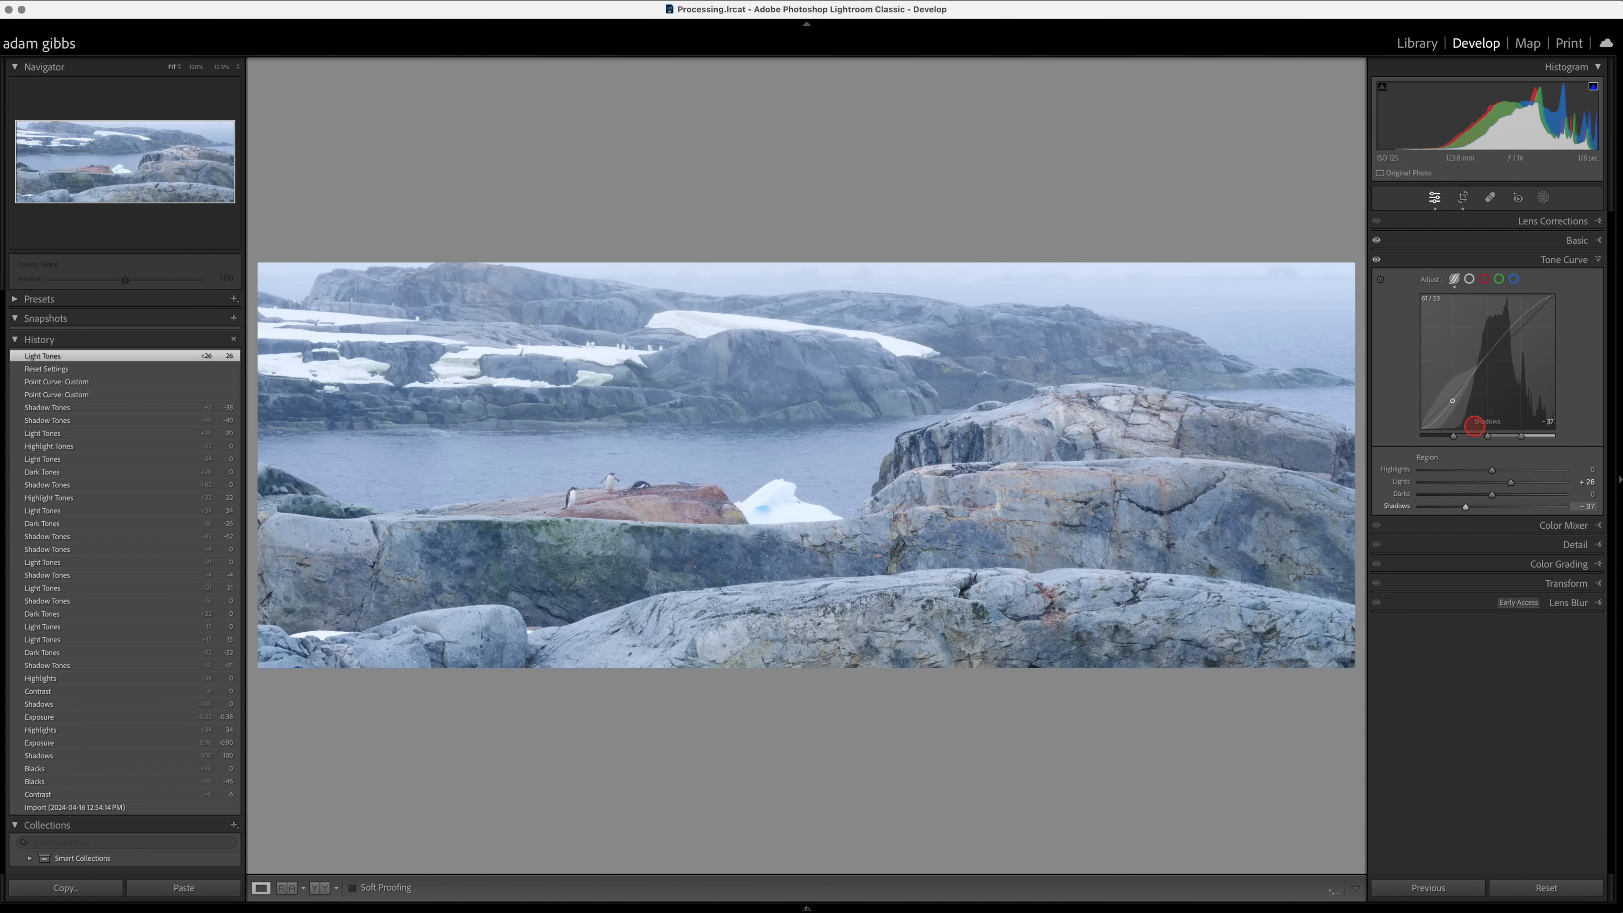
{"action": "left_click_drag", "start_coordinate": [1480, 432], "coordinate": [1450, 403]}
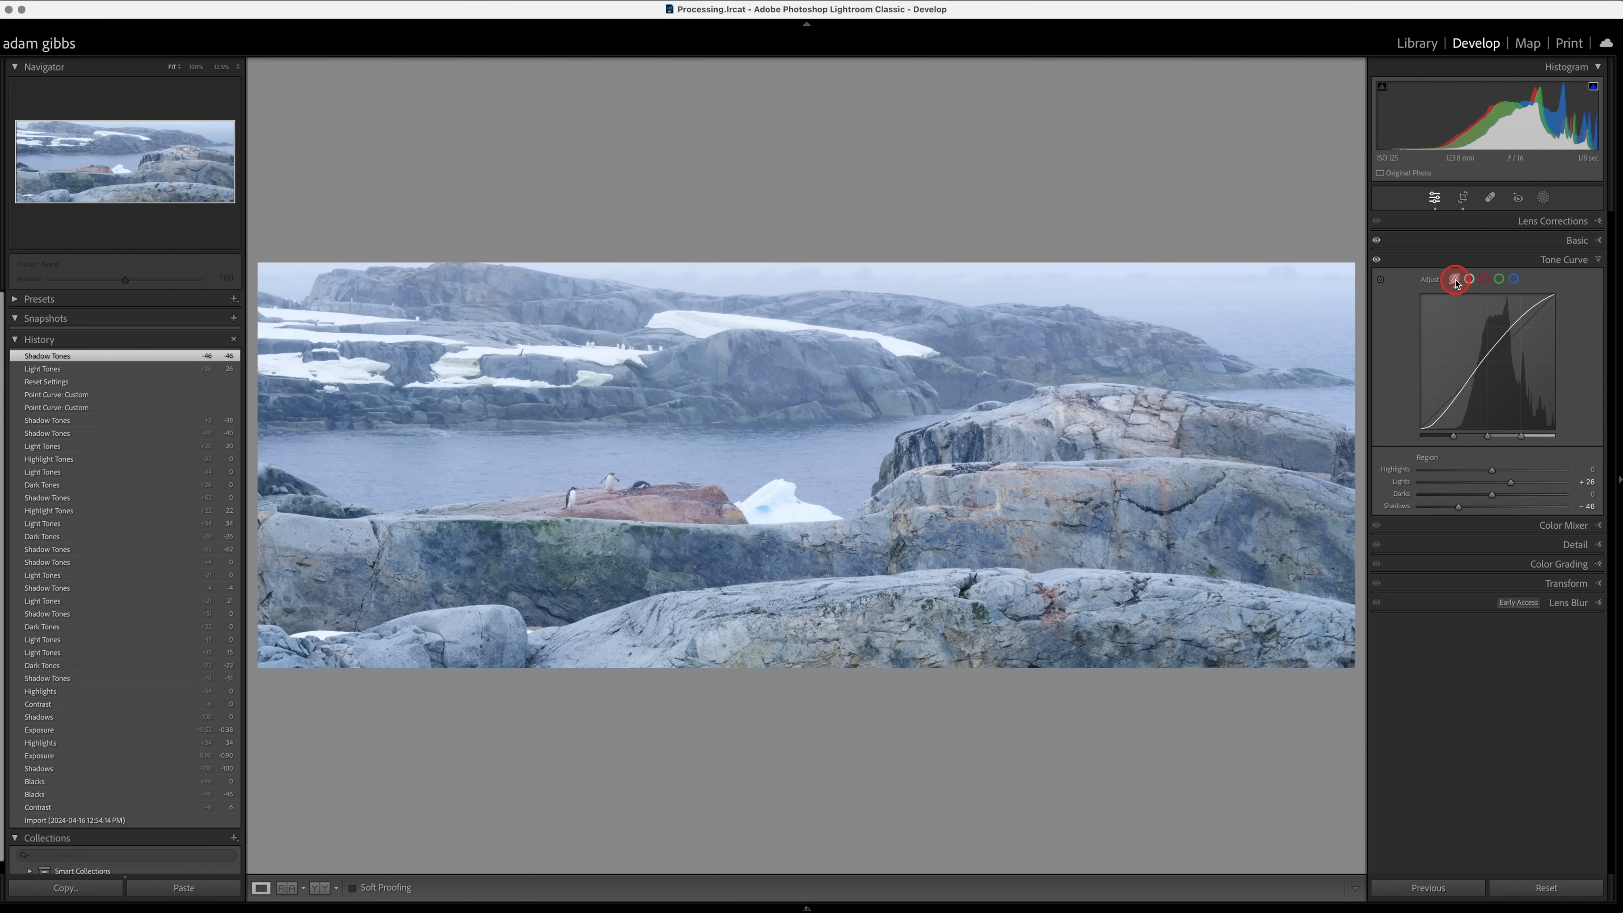
{"action": "key", "text": "super+shift+r"}
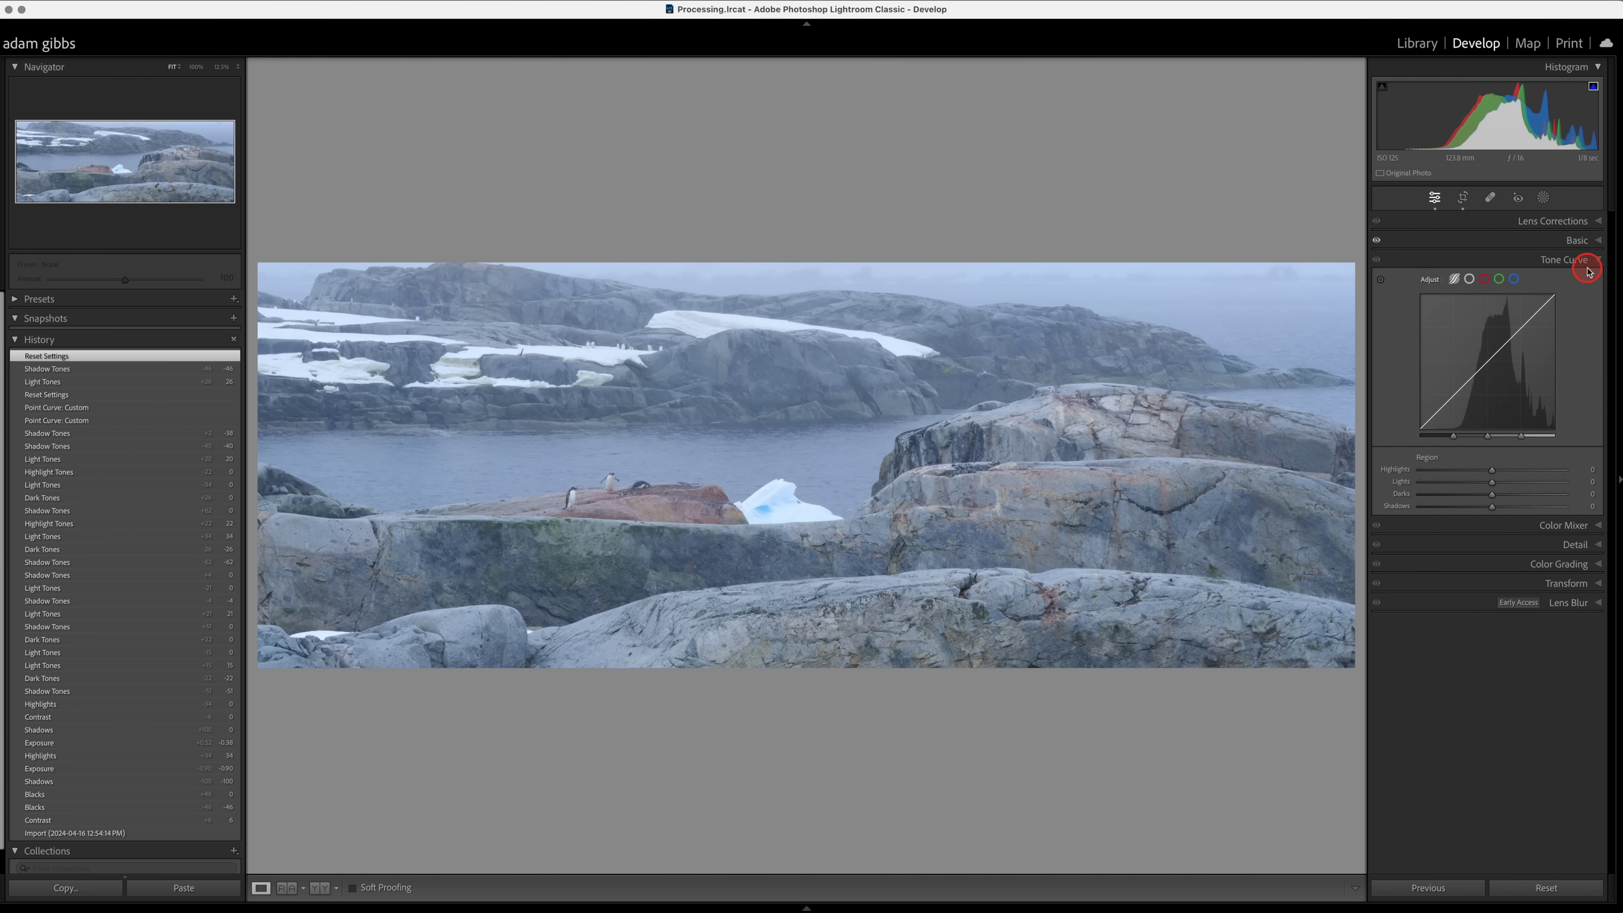
Step: Try Clarity at +69 in the Basic adjustments and reset it to its default
{"action": "left_click", "coordinate": [1598, 242]}
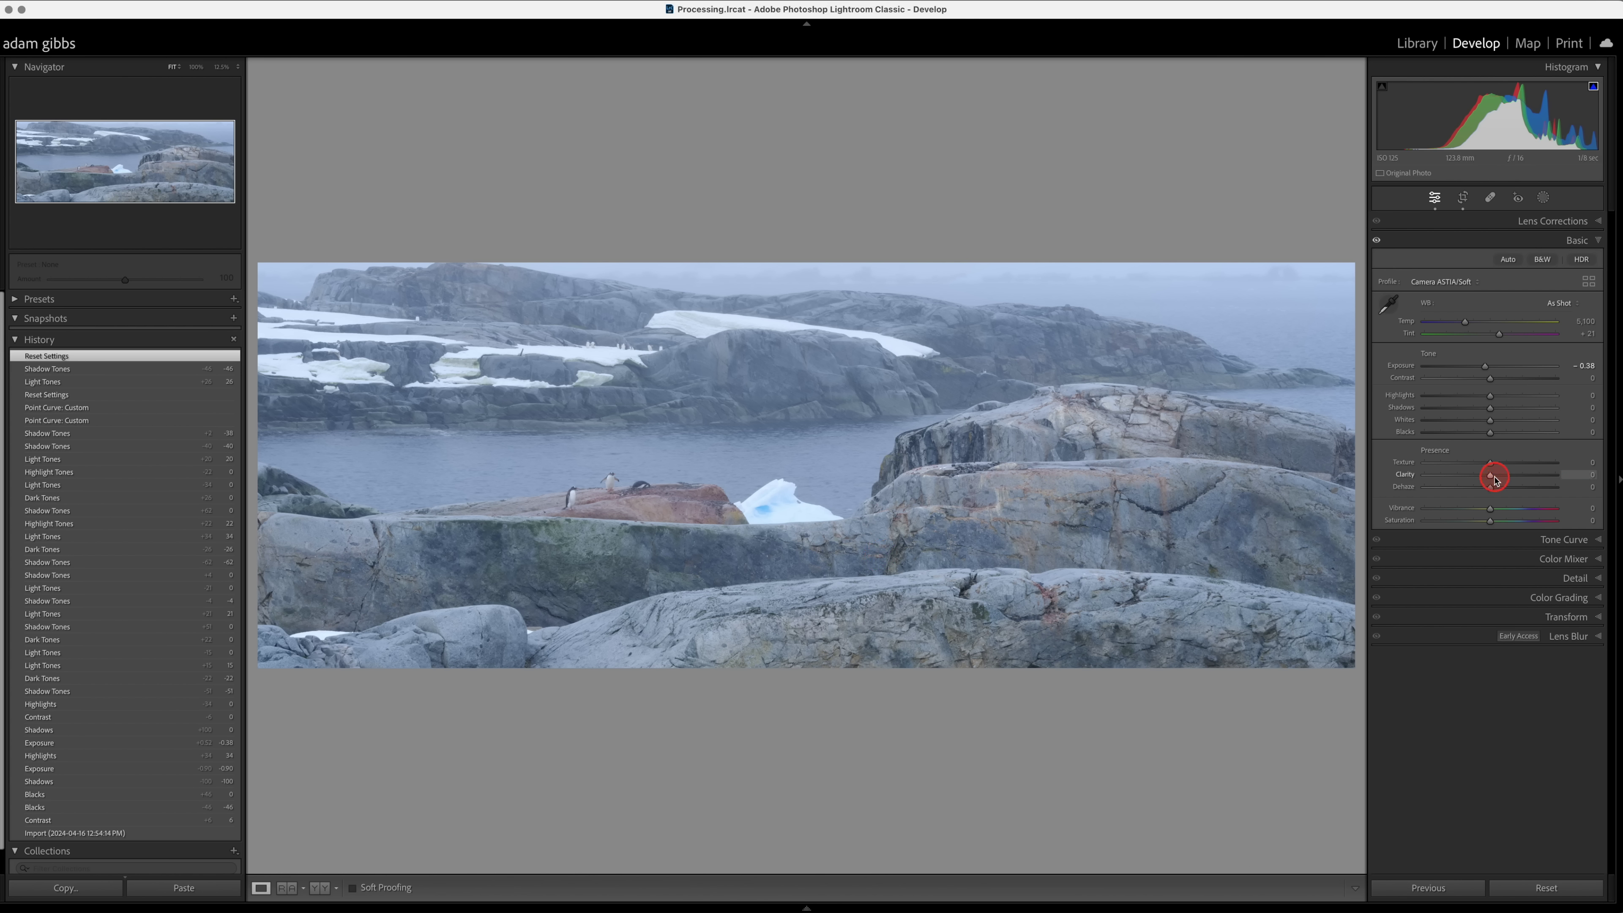
{"action": "left_click_drag", "start_coordinate": [1495, 479], "coordinate": [1539, 483]}
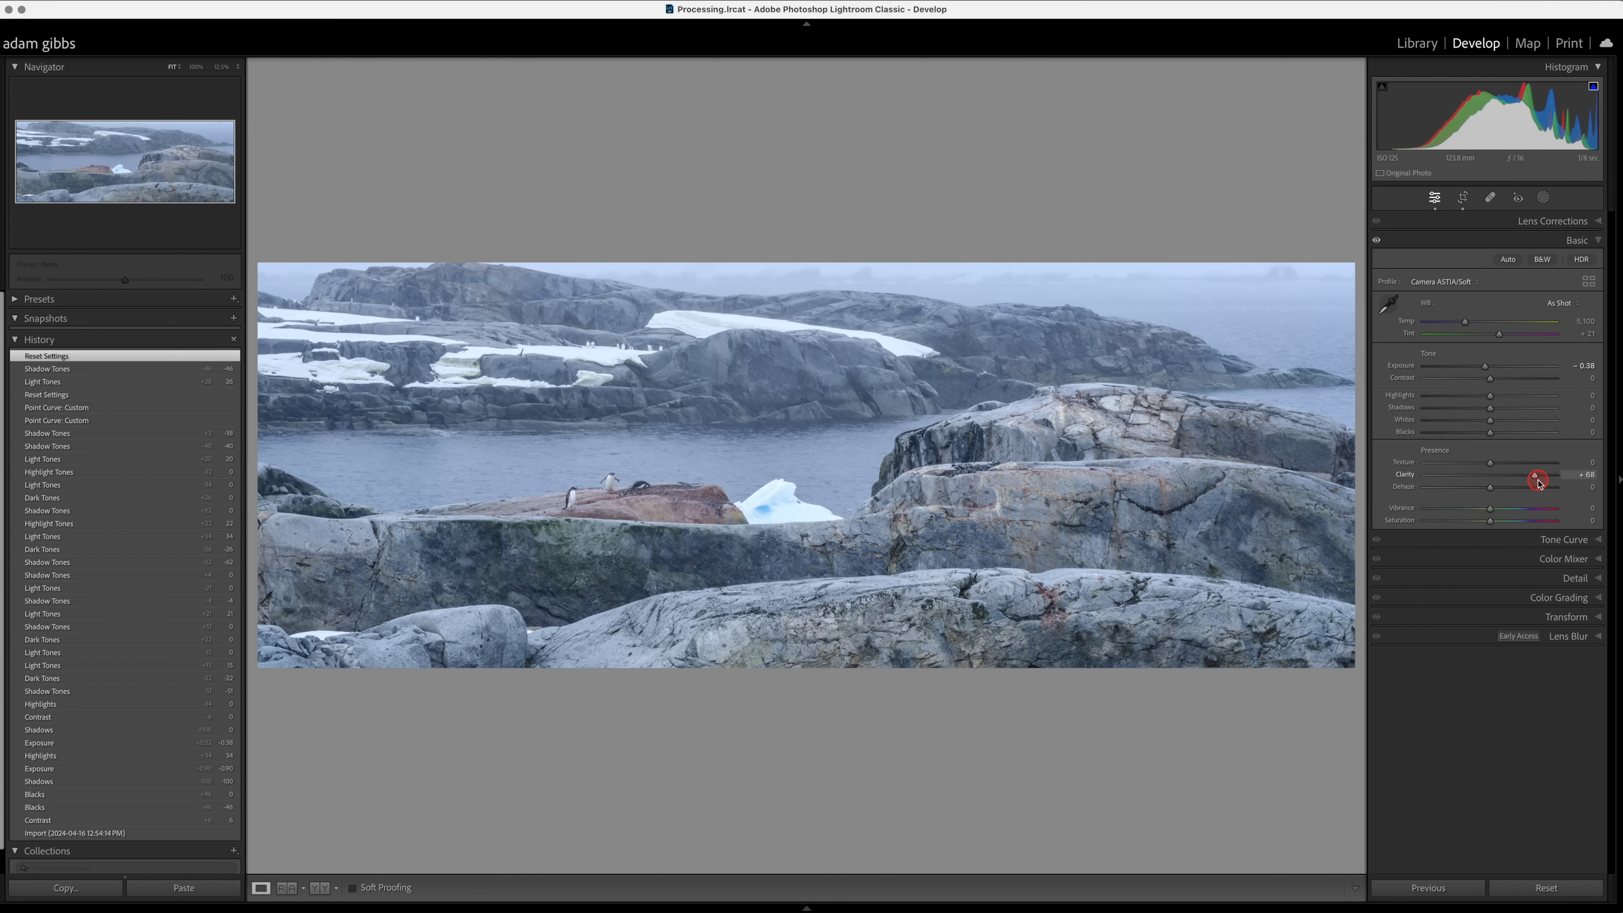
{"action": "double_click", "coordinate": [1496, 475]}
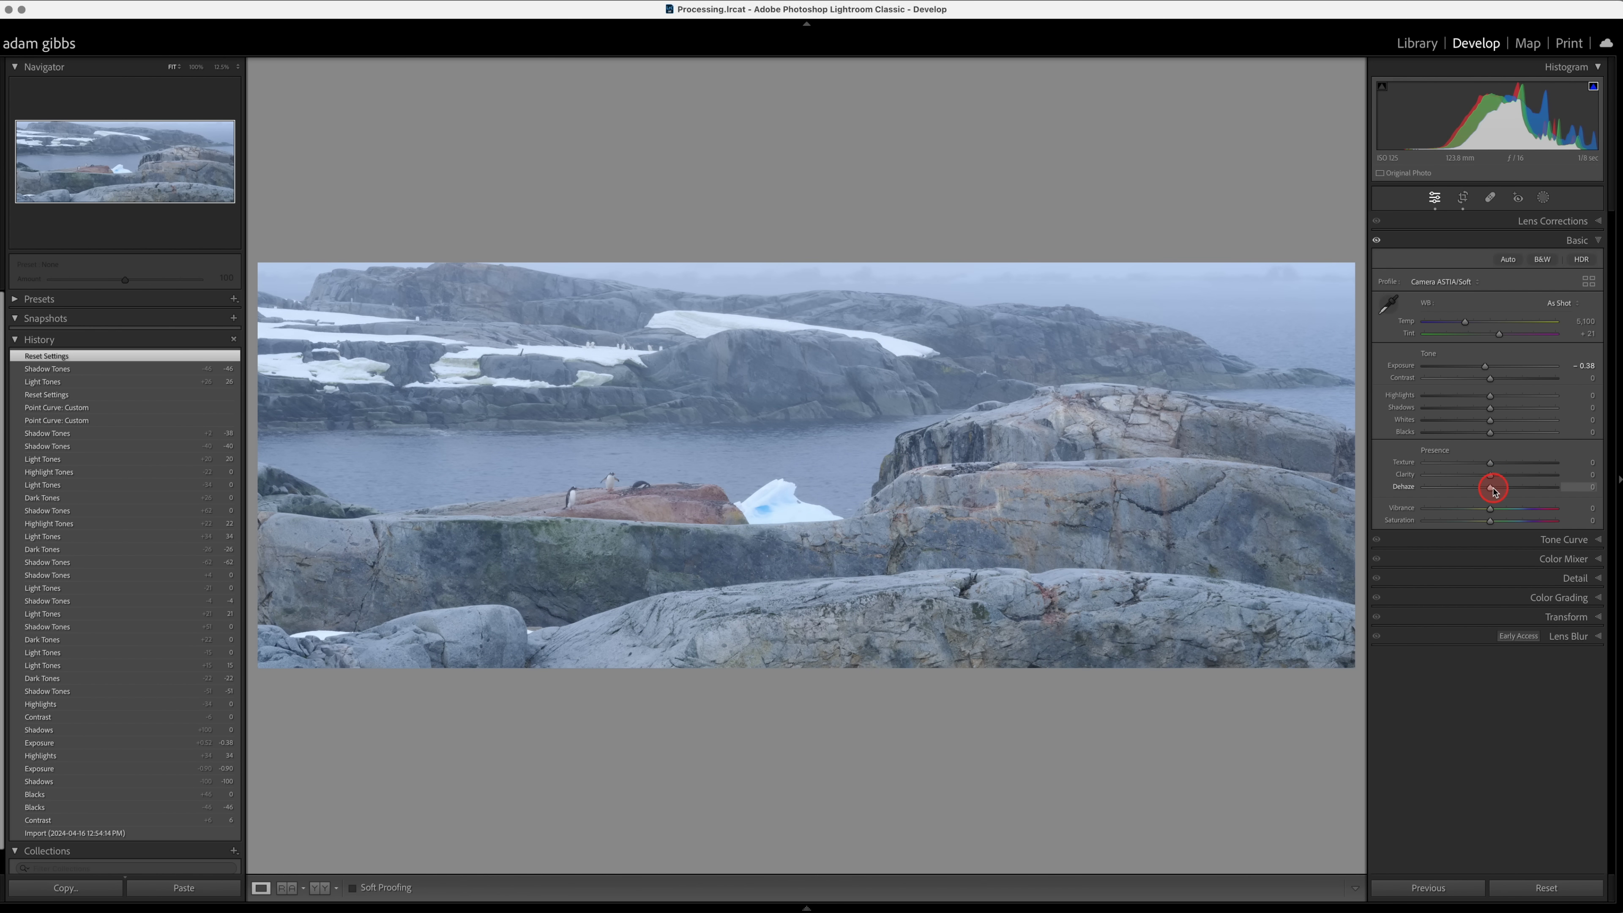
Step: Try slight presence adjustments with Dehaze at +1 and Clarity at +2, and reset both to their defaults
{"action": "mouse_move", "coordinate": [1498, 490]}
{"action": "left_mouse_down"}
{"action": "mouse_move", "coordinate": [1536, 493]}
{"action": "mouse_move", "coordinate": [1489, 492]}
{"action": "left_mouse_up"}
{"action": "left_click_drag", "start_coordinate": [1489, 474], "coordinate": [1491, 473]}
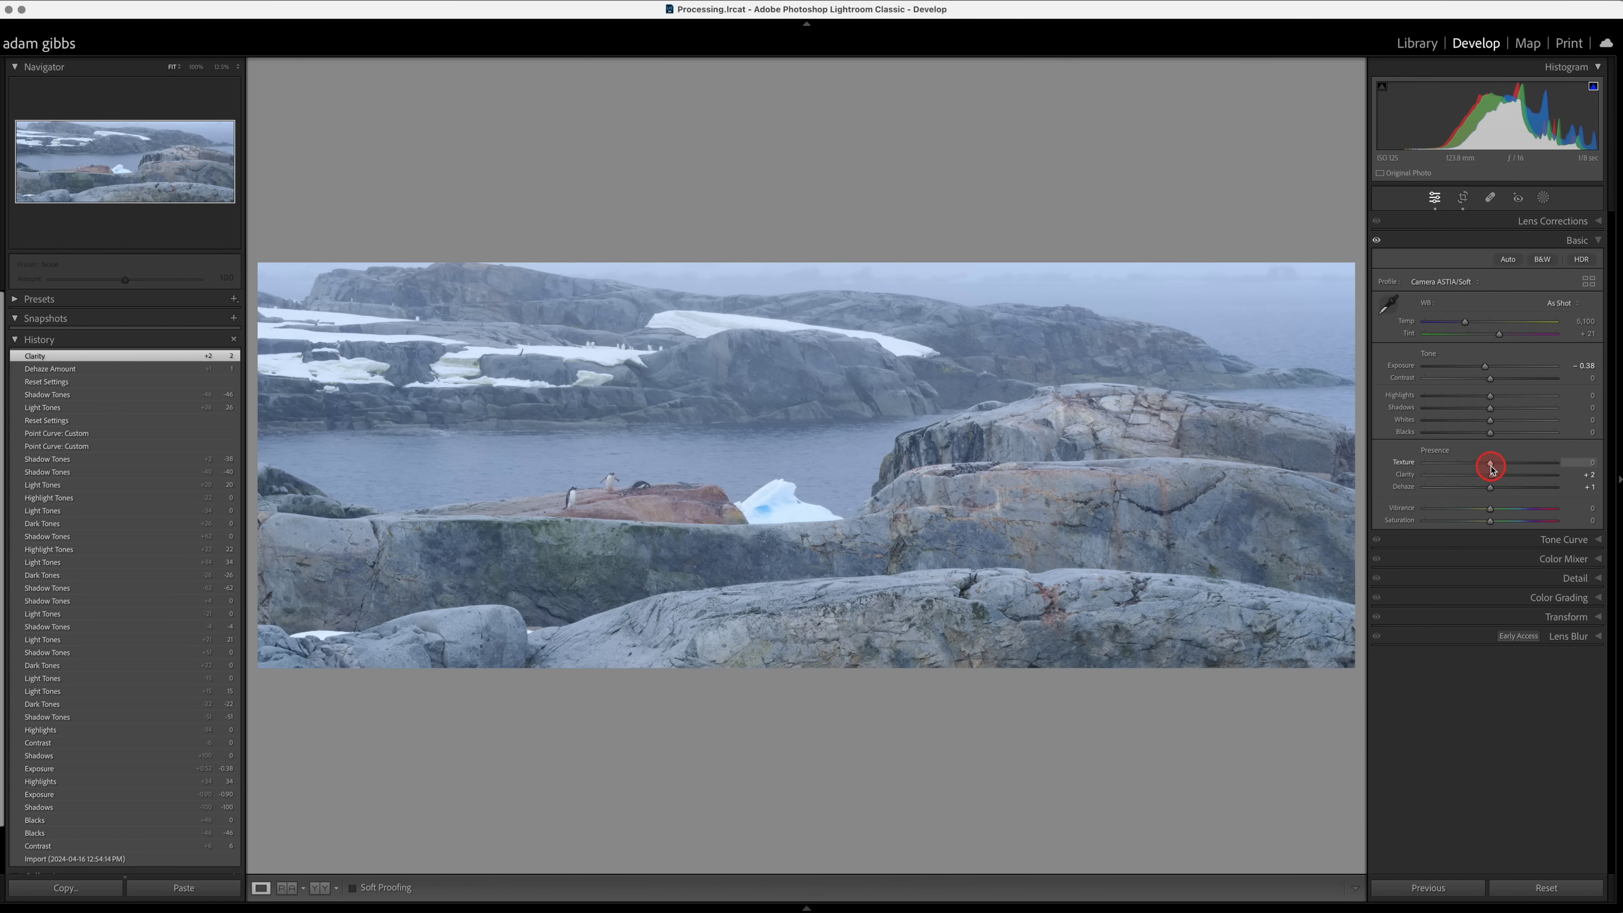
{"action": "double_click", "coordinate": [1399, 476]}
{"action": "double_click", "coordinate": [1400, 488]}
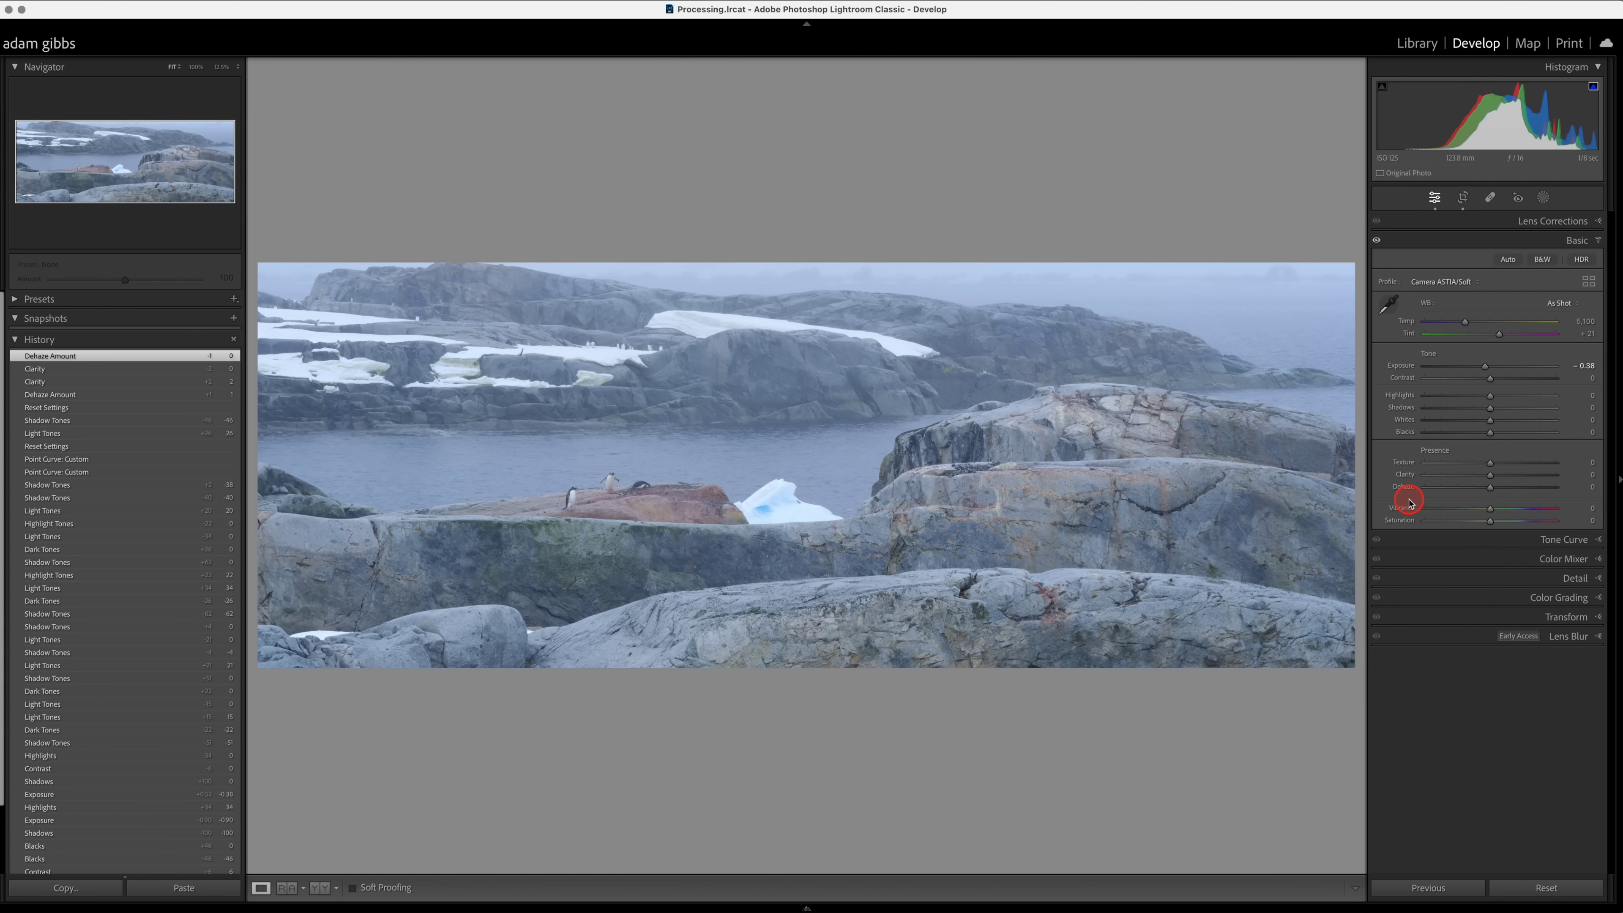
Step: Reset Exposure to its default and extend the crop upward to include much more of the sky
{"action": "double_click", "coordinate": [1402, 367]}
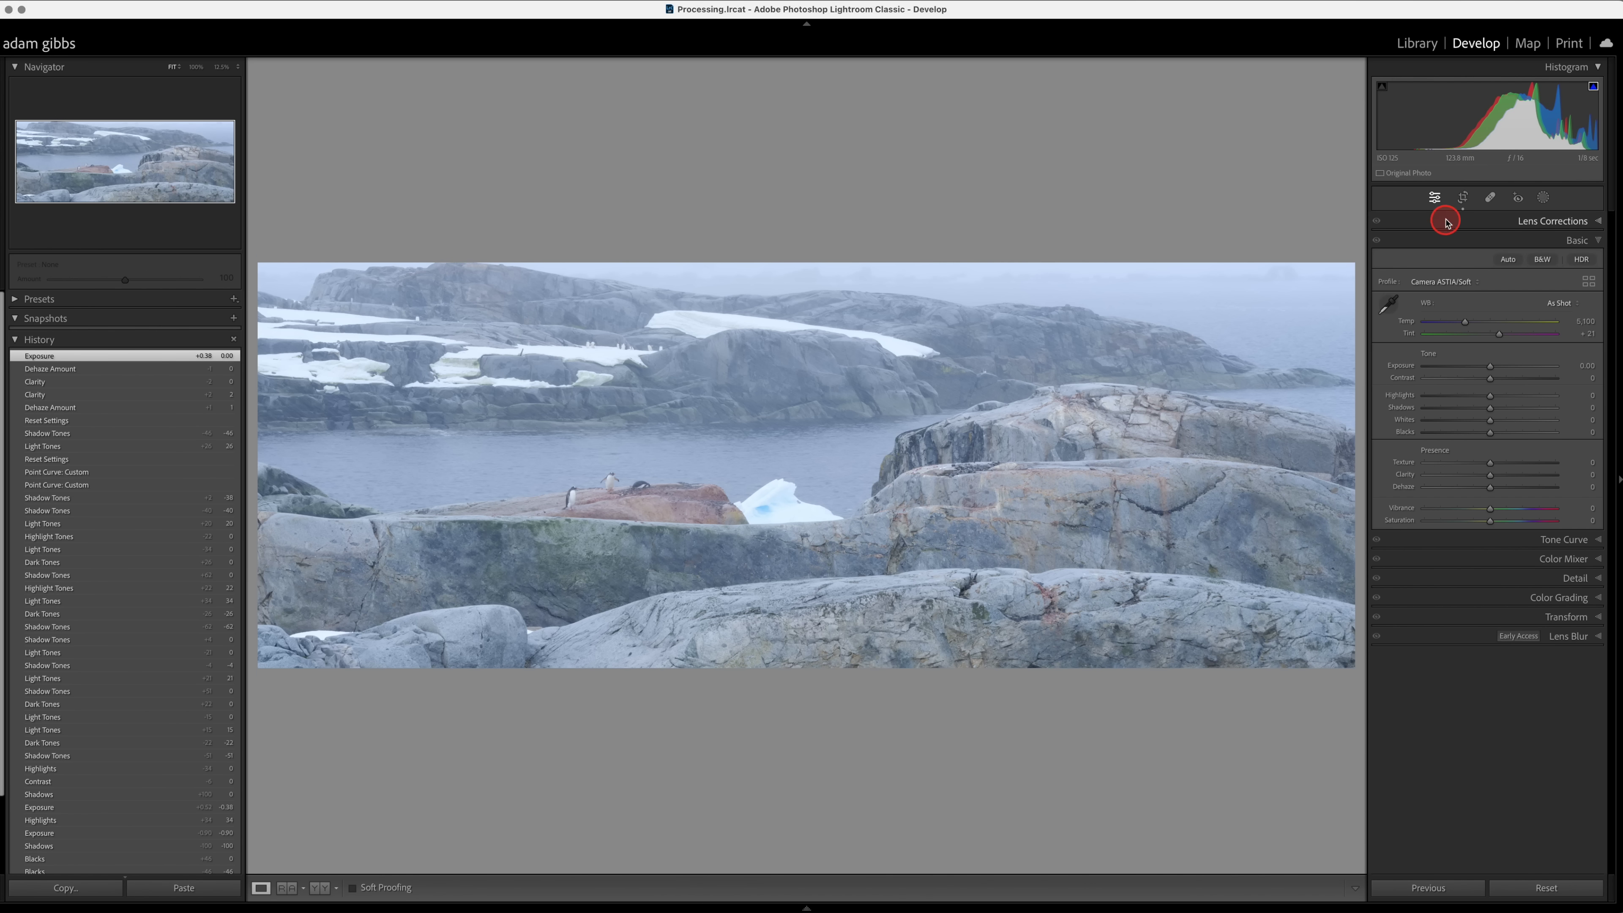
{"action": "left_click", "coordinate": [1463, 200]}
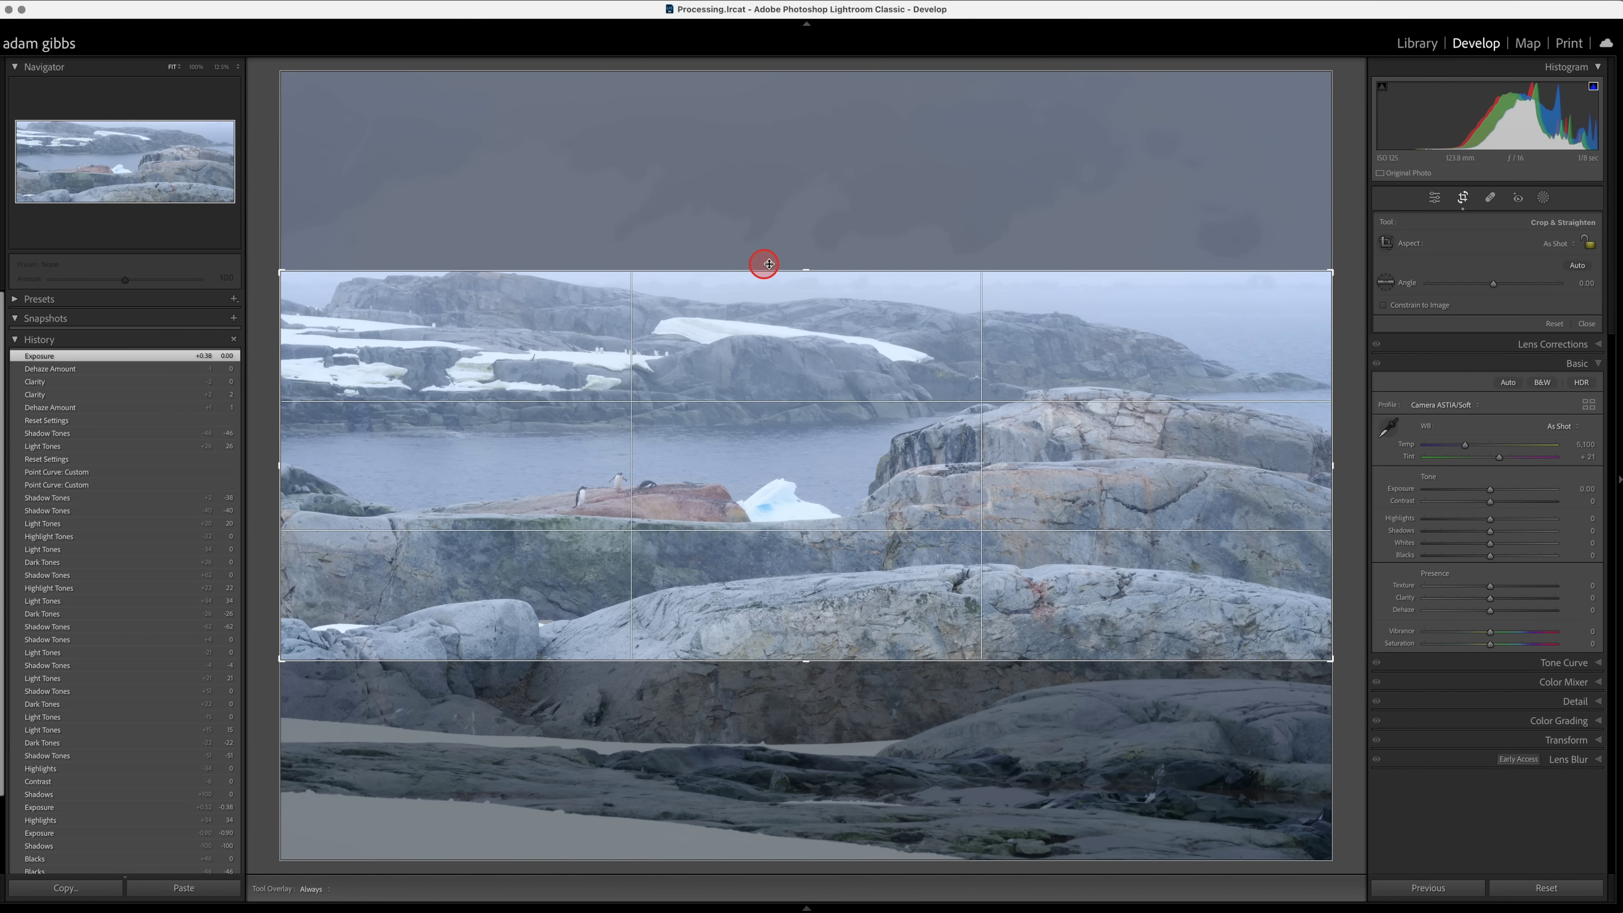
{"action": "left_click_drag", "start_coordinate": [801, 261], "coordinate": [796, 191]}
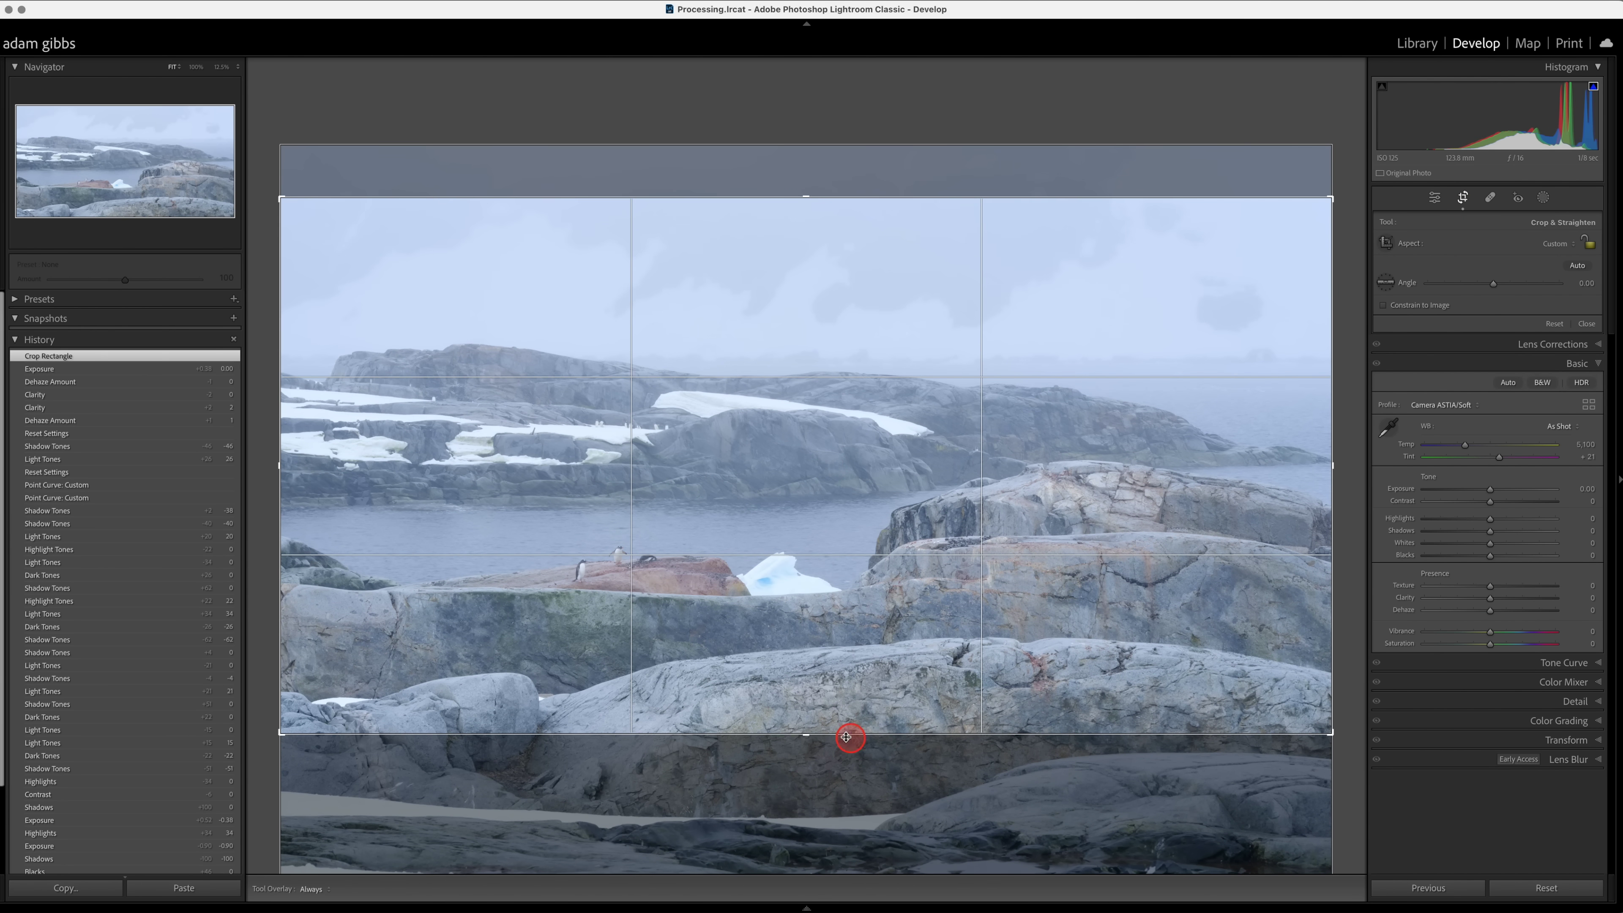
{"action": "left_click_drag", "start_coordinate": [808, 737], "coordinate": [808, 742]}
{"action": "key", "text": "r"}
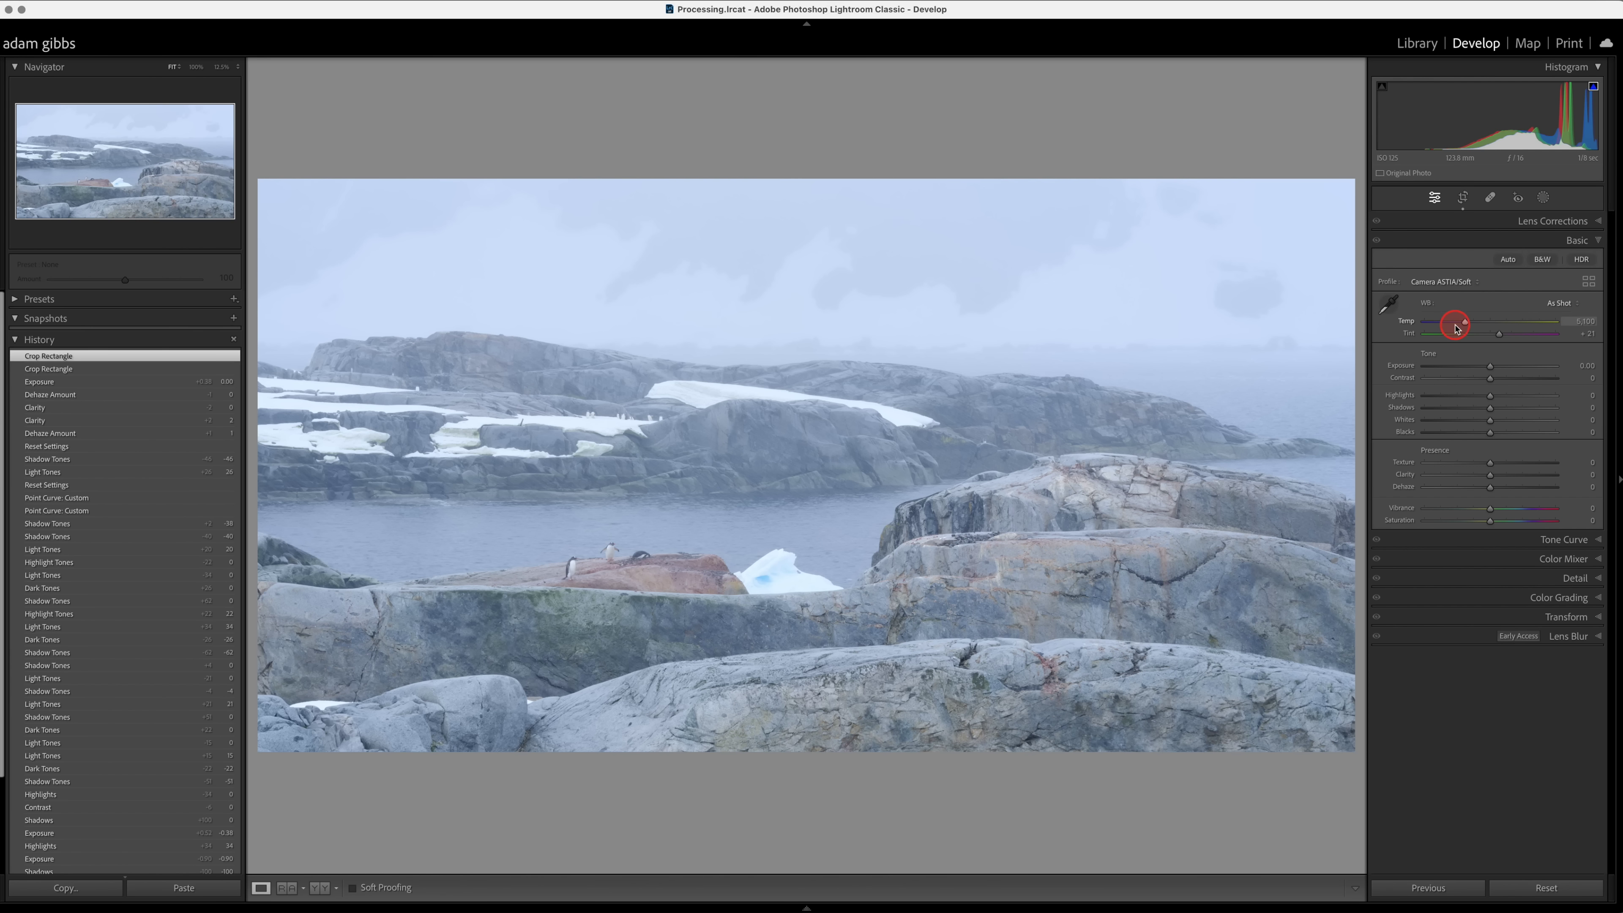
Step: Adjust the photo's white balance to a Temp of about 5.3K
{"action": "left_click_drag", "start_coordinate": [1469, 325], "coordinate": [1467, 328]}
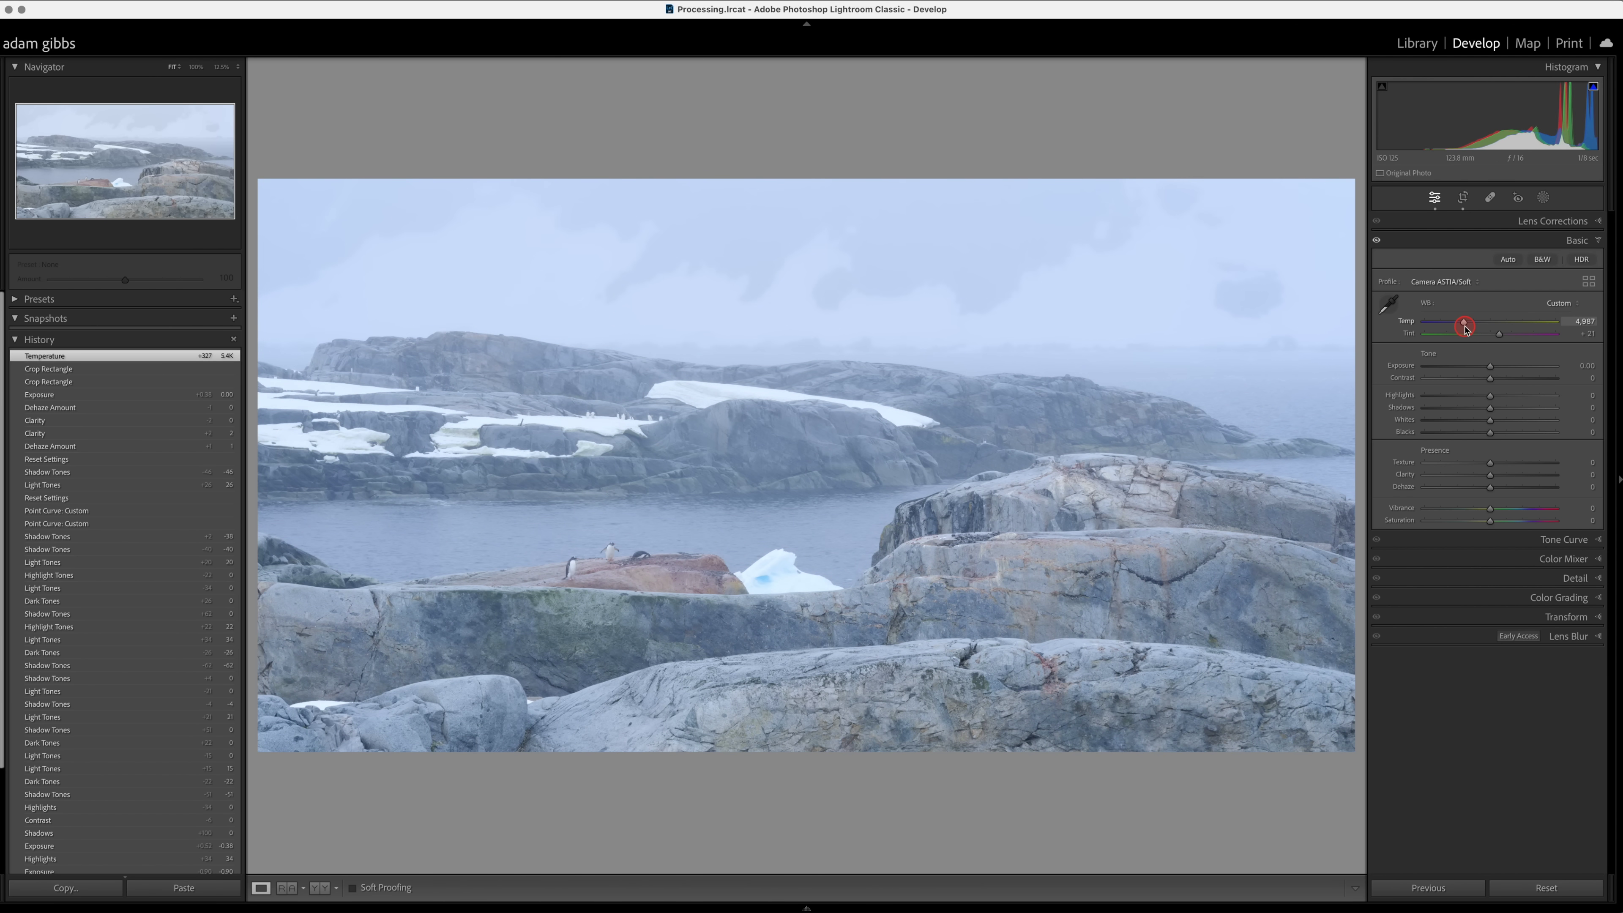
{"action": "left_click_drag", "start_coordinate": [1468, 327], "coordinate": [1469, 328]}
{"action": "left_click_drag", "start_coordinate": [1469, 328], "coordinate": [1470, 328]}
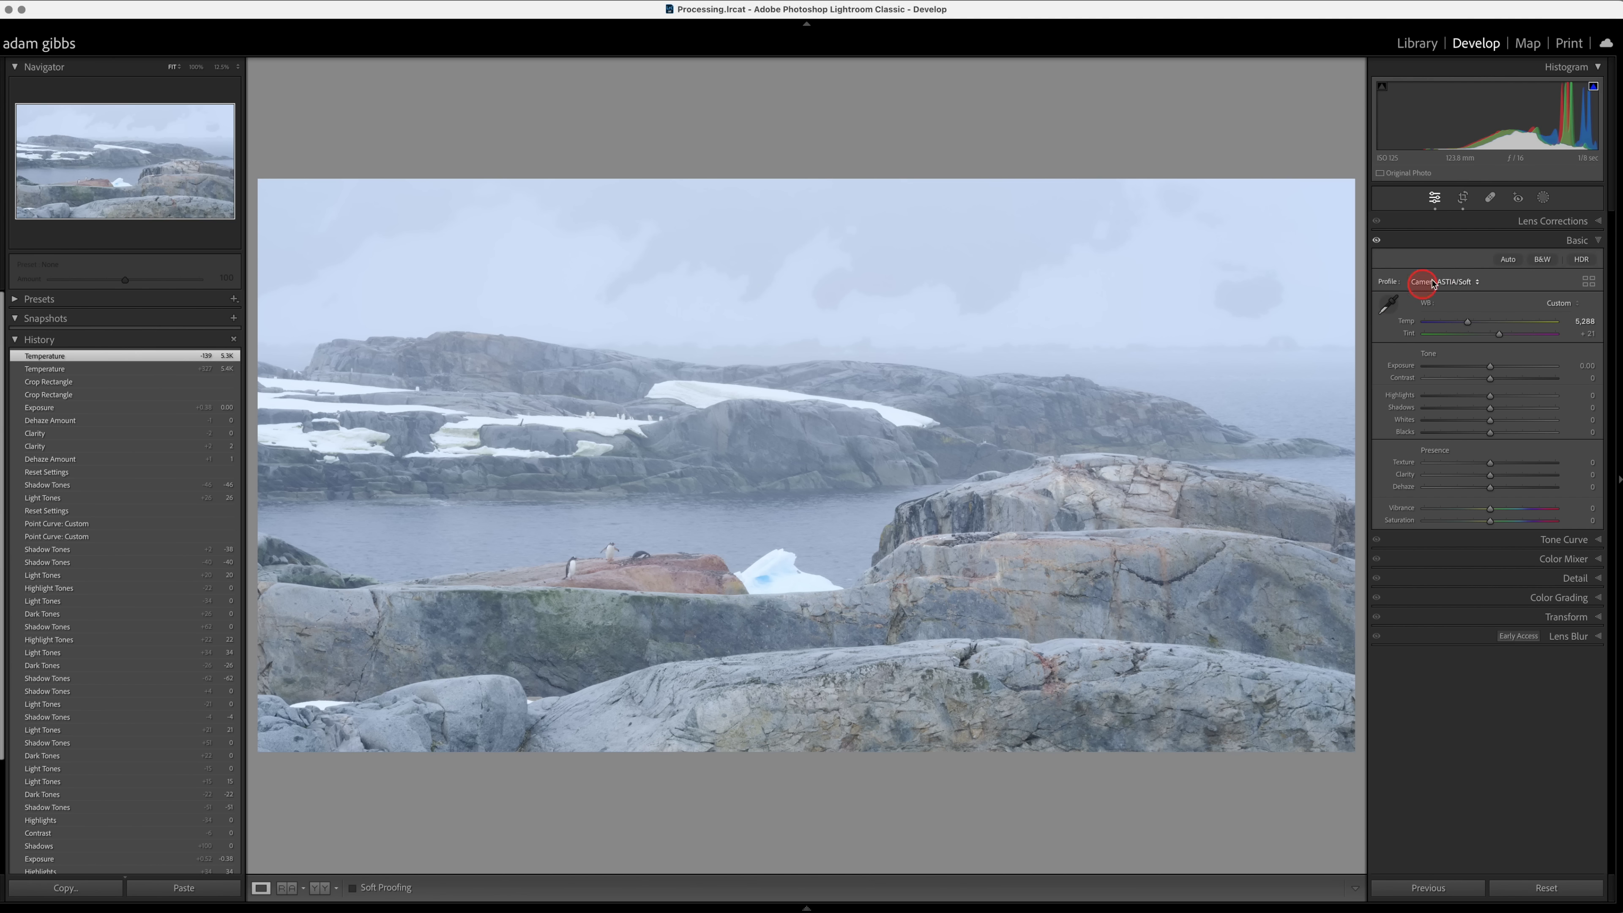
Step: Create a brush mask with size 15 and paint it over the sky, distant rocky island and water
{"action": "left_click", "coordinate": [1557, 200]}
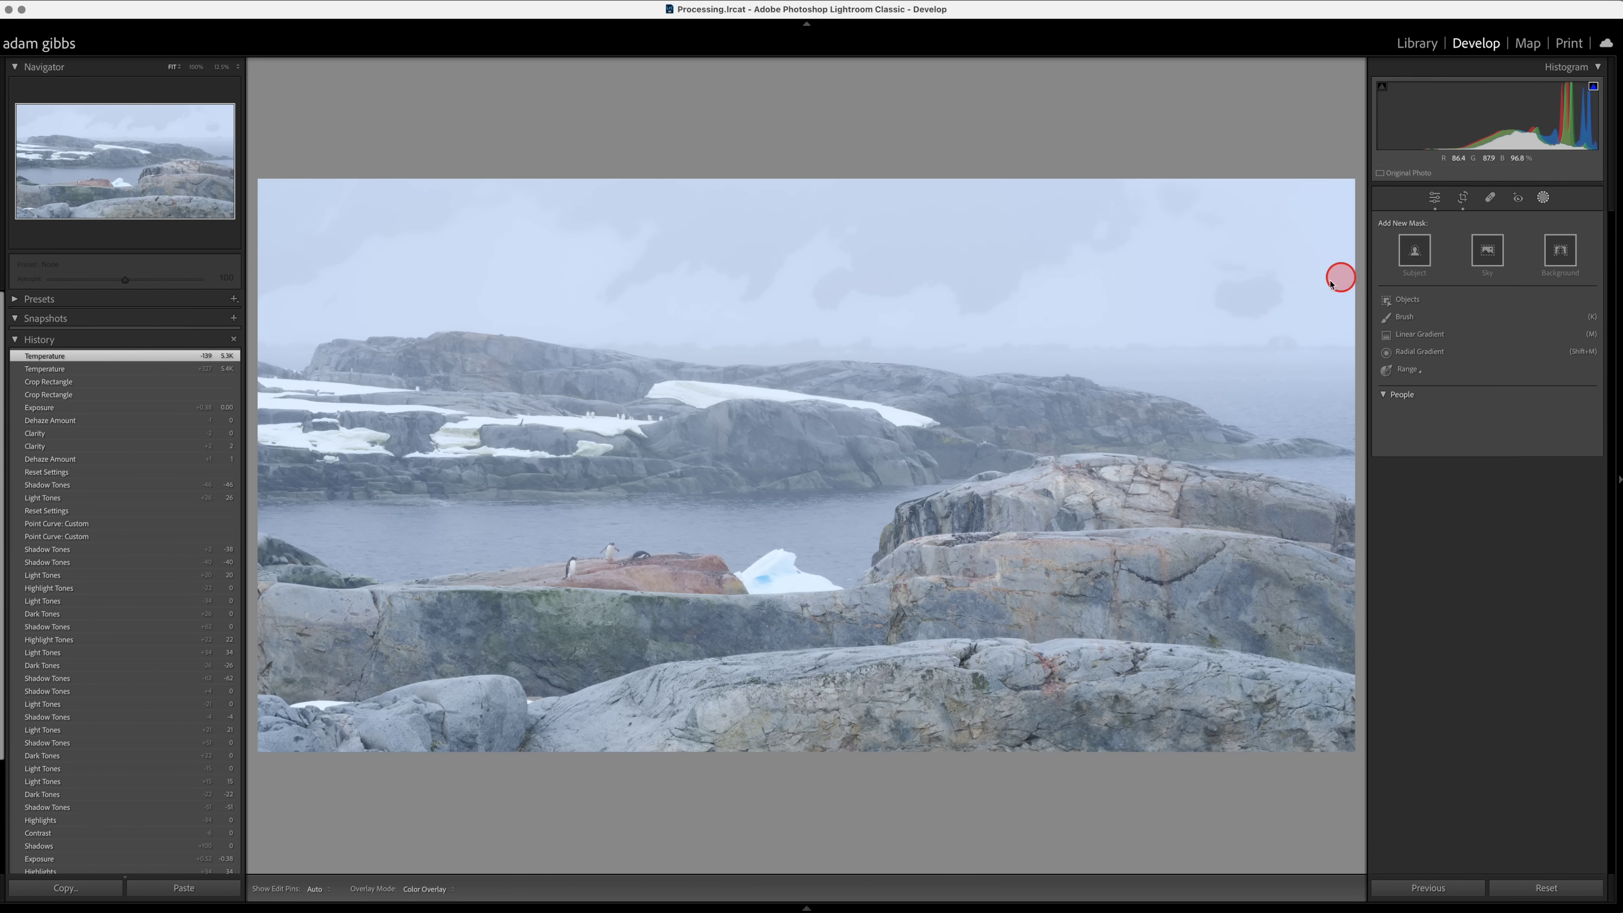
{"action": "left_click", "coordinate": [1400, 317]}
{"action": "left_click", "coordinate": [1413, 298]}
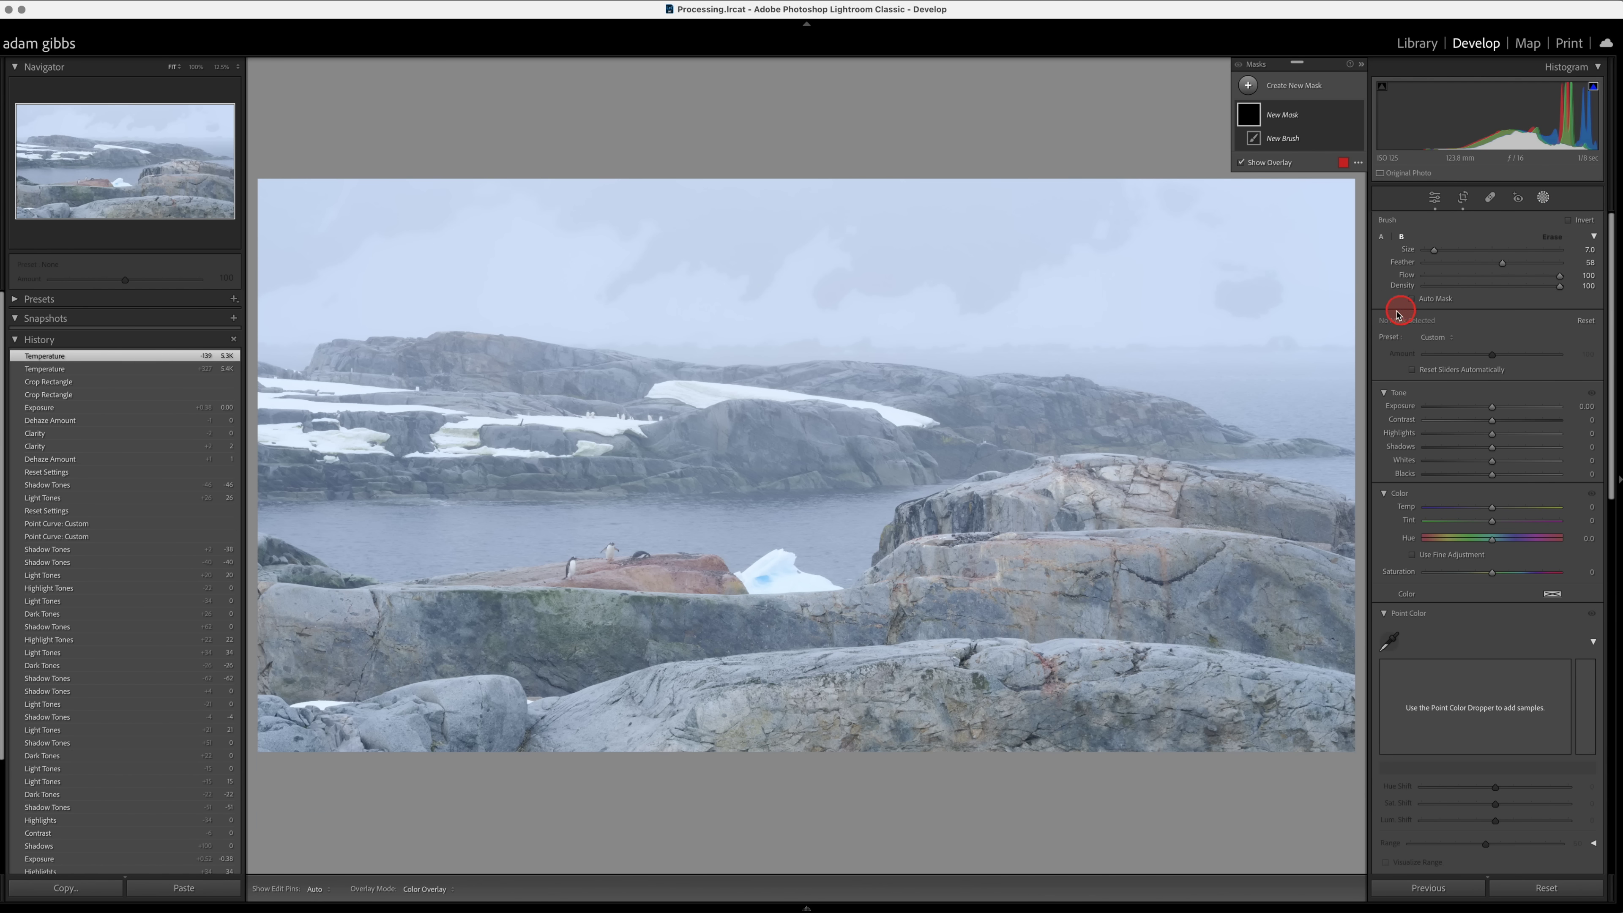
{"action": "scroll", "coordinate": [1029, 323], "scroll_direction": "up", "scroll_amount": 1}
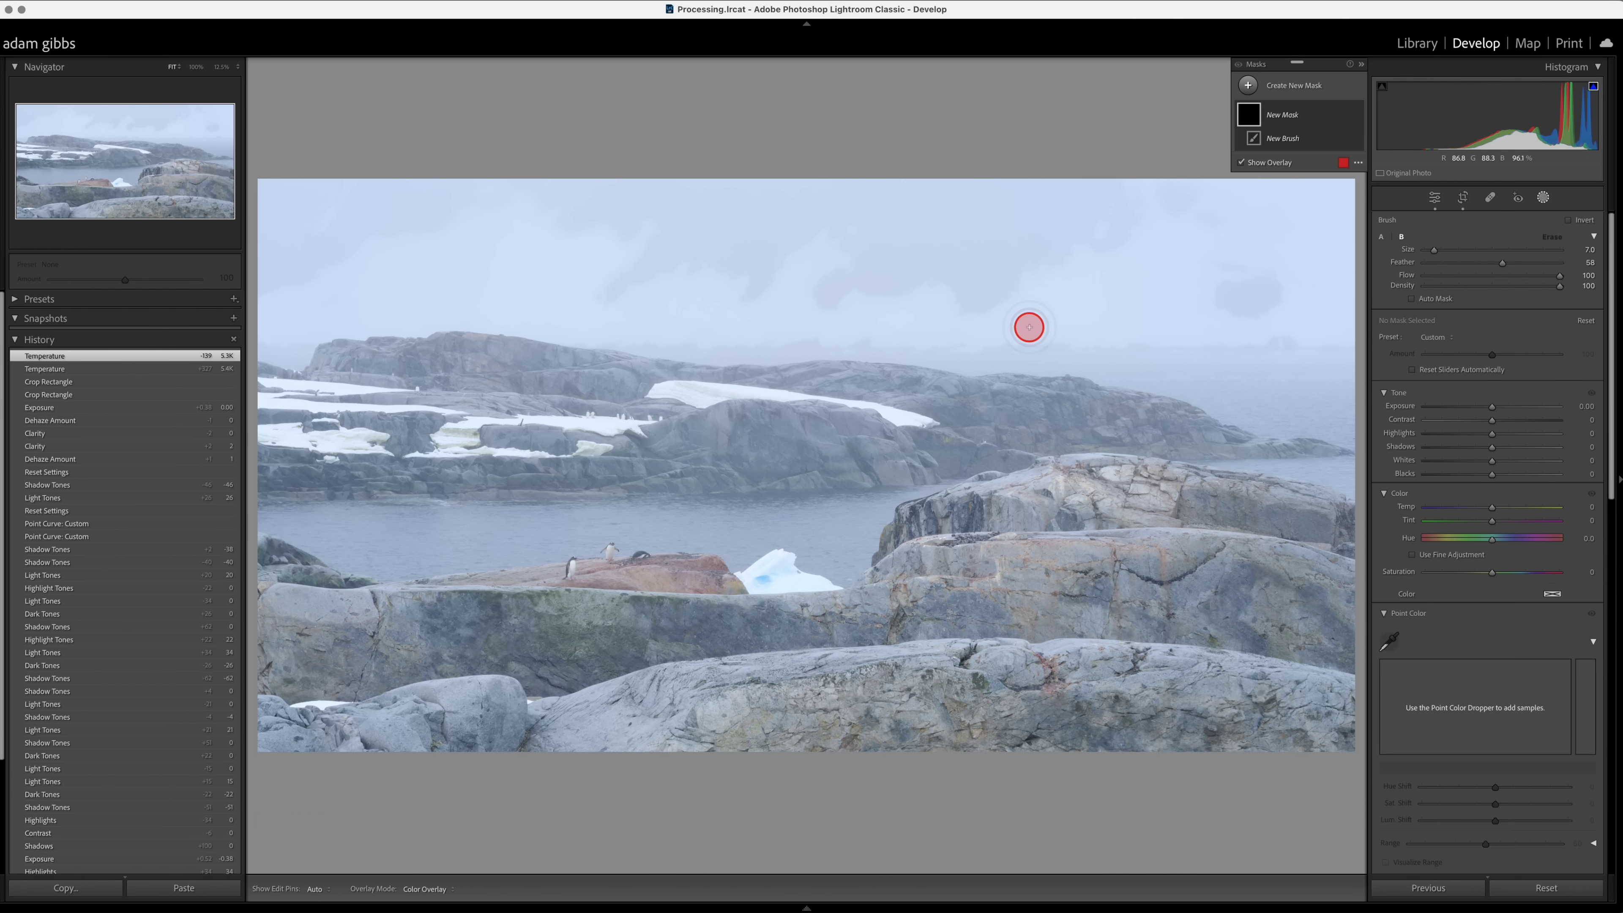
{"action": "scroll", "coordinate": [1120, 261], "scroll_direction": "up", "scroll_amount": 3}
{"action": "mouse_move", "coordinate": [1120, 261]}
{"action": "left_mouse_down"}
{"action": "mouse_move", "coordinate": [945, 246]}
{"action": "mouse_move", "coordinate": [516, 274]}
{"action": "mouse_move", "coordinate": [512, 341]}
{"action": "mouse_move", "coordinate": [389, 435]}
{"action": "mouse_move", "coordinate": [286, 476]}
{"action": "mouse_move", "coordinate": [410, 536]}
{"action": "mouse_move", "coordinate": [755, 501]}
{"action": "mouse_move", "coordinate": [788, 521]}
{"action": "mouse_move", "coordinate": [941, 441]}
{"action": "mouse_move", "coordinate": [1142, 402]}
{"action": "mouse_move", "coordinate": [1346, 447]}
{"action": "mouse_move", "coordinate": [967, 369]}
{"action": "mouse_move", "coordinate": [556, 431]}
{"action": "mouse_move", "coordinate": [716, 410]}
{"action": "mouse_move", "coordinate": [288, 347]}
{"action": "mouse_move", "coordinate": [201, 248]}
{"action": "mouse_move", "coordinate": [410, 168]}
{"action": "mouse_move", "coordinate": [849, 193]}
{"action": "mouse_move", "coordinate": [203, 281]}
{"action": "mouse_move", "coordinate": [451, 302]}
{"action": "mouse_move", "coordinate": [385, 346]}
{"action": "mouse_move", "coordinate": [1177, 261]}
{"action": "mouse_move", "coordinate": [689, 347]}
{"action": "mouse_move", "coordinate": [1311, 359]}
{"action": "mouse_move", "coordinate": [1337, 193]}
{"action": "mouse_move", "coordinate": [1039, 175]}
{"action": "mouse_move", "coordinate": [808, 187]}
{"action": "mouse_move", "coordinate": [1054, 294]}
{"action": "mouse_move", "coordinate": [966, 389]}
{"action": "mouse_move", "coordinate": [817, 434]}
{"action": "mouse_move", "coordinate": [824, 544]}
{"action": "left_mouse_up"}
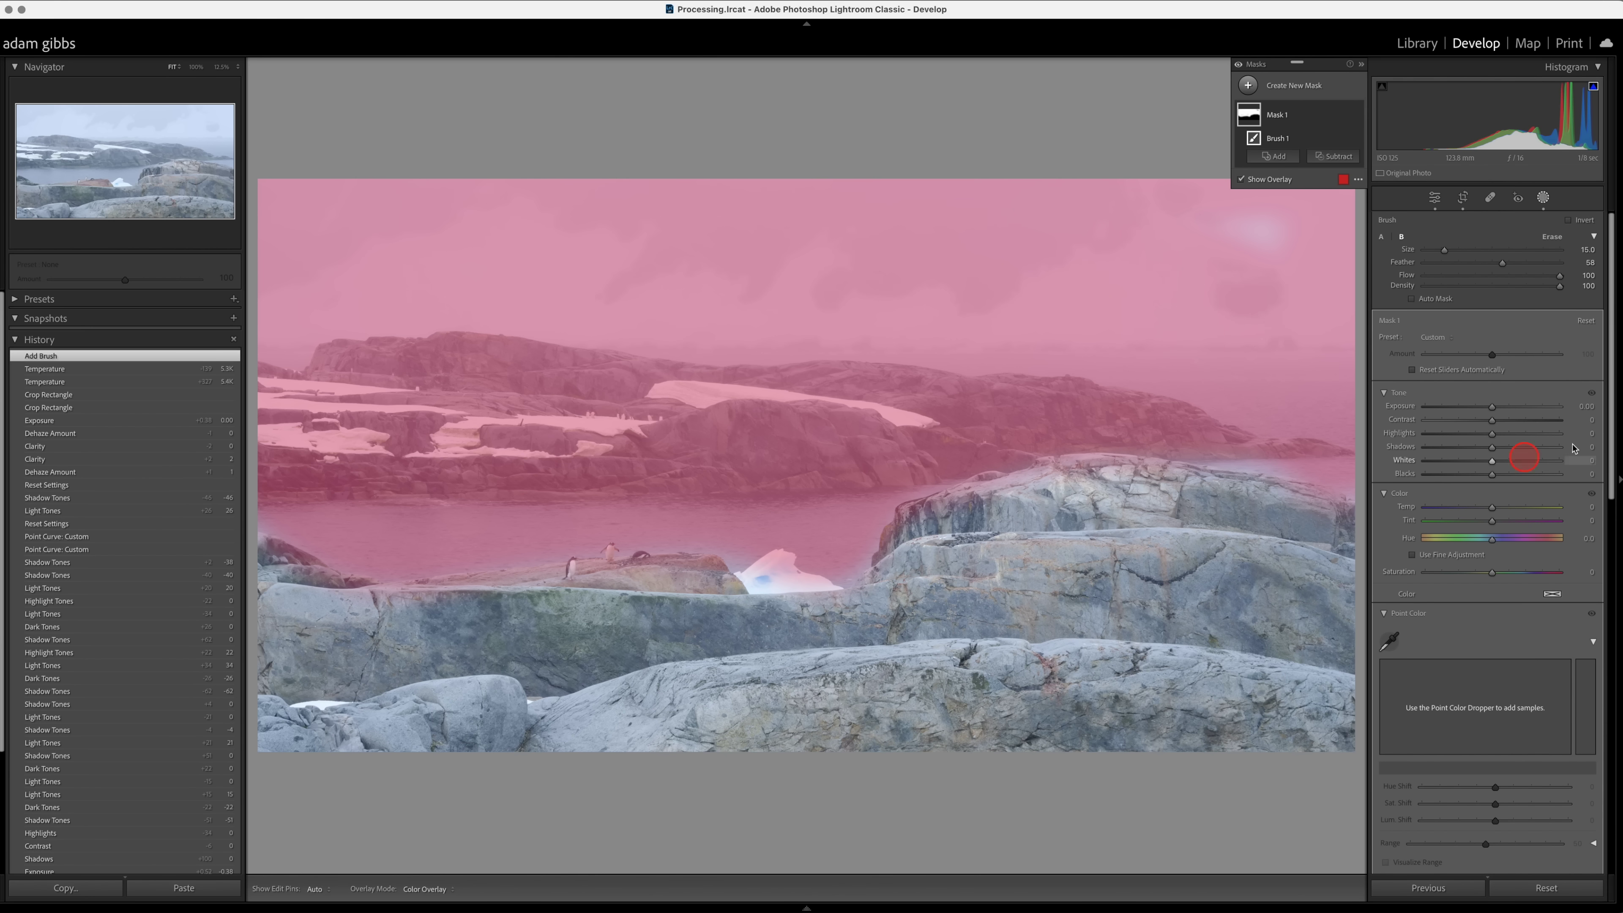
Step: Try the background mask's Contrast at +100, and lower it to -14
{"action": "left_click_drag", "start_coordinate": [1499, 426], "coordinate": [1565, 428]}
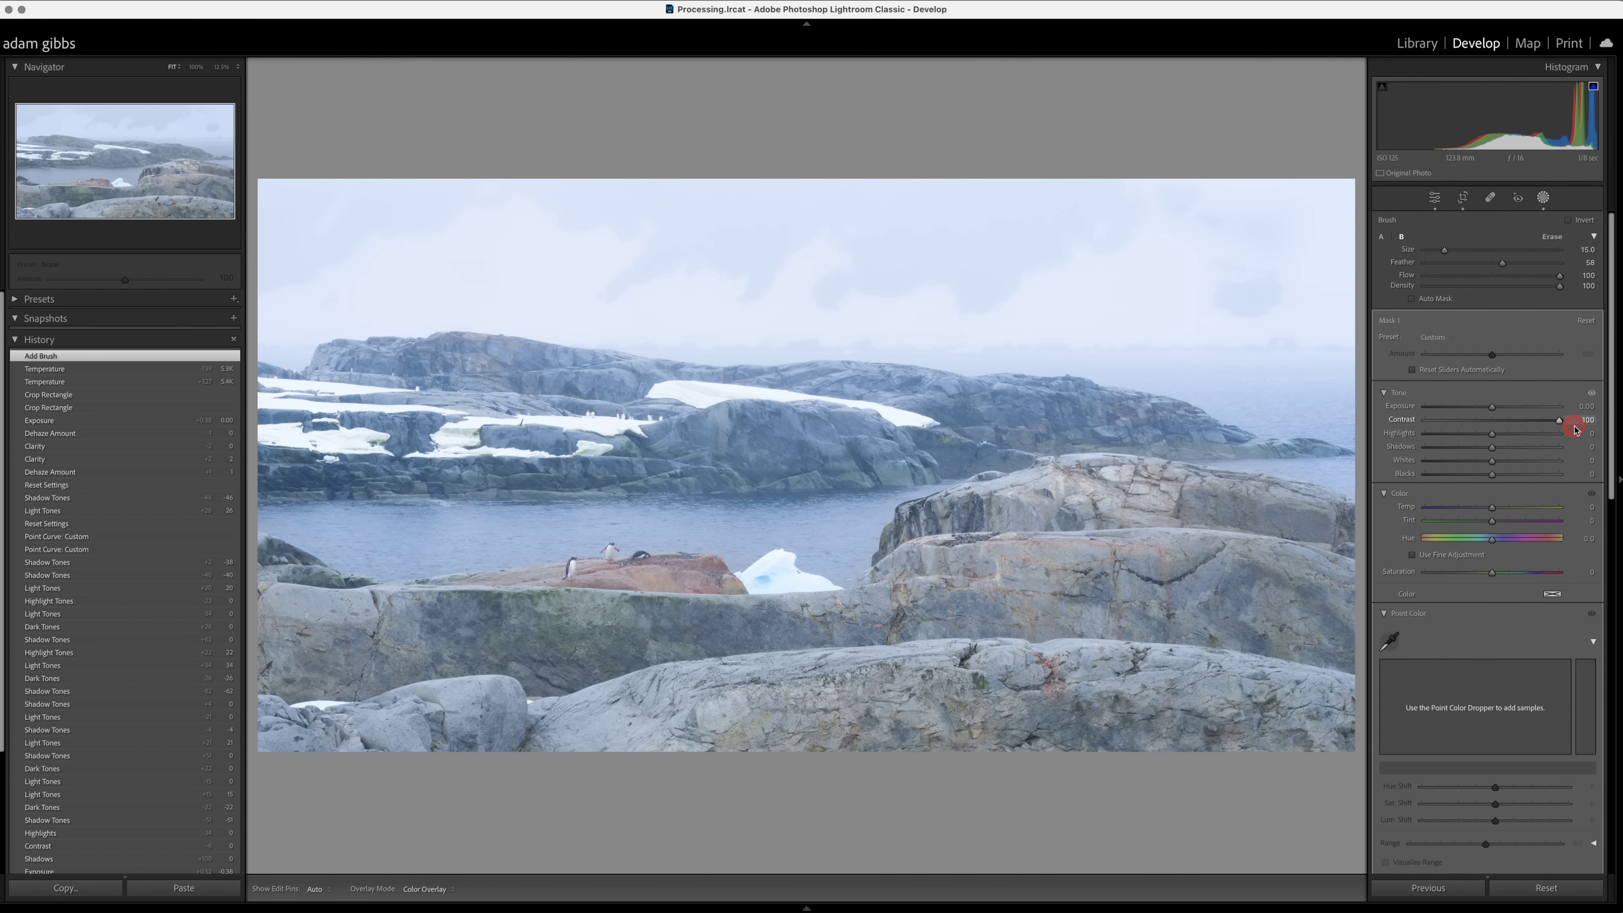
{"action": "left_click_drag", "start_coordinate": [1576, 429], "coordinate": [1483, 427]}
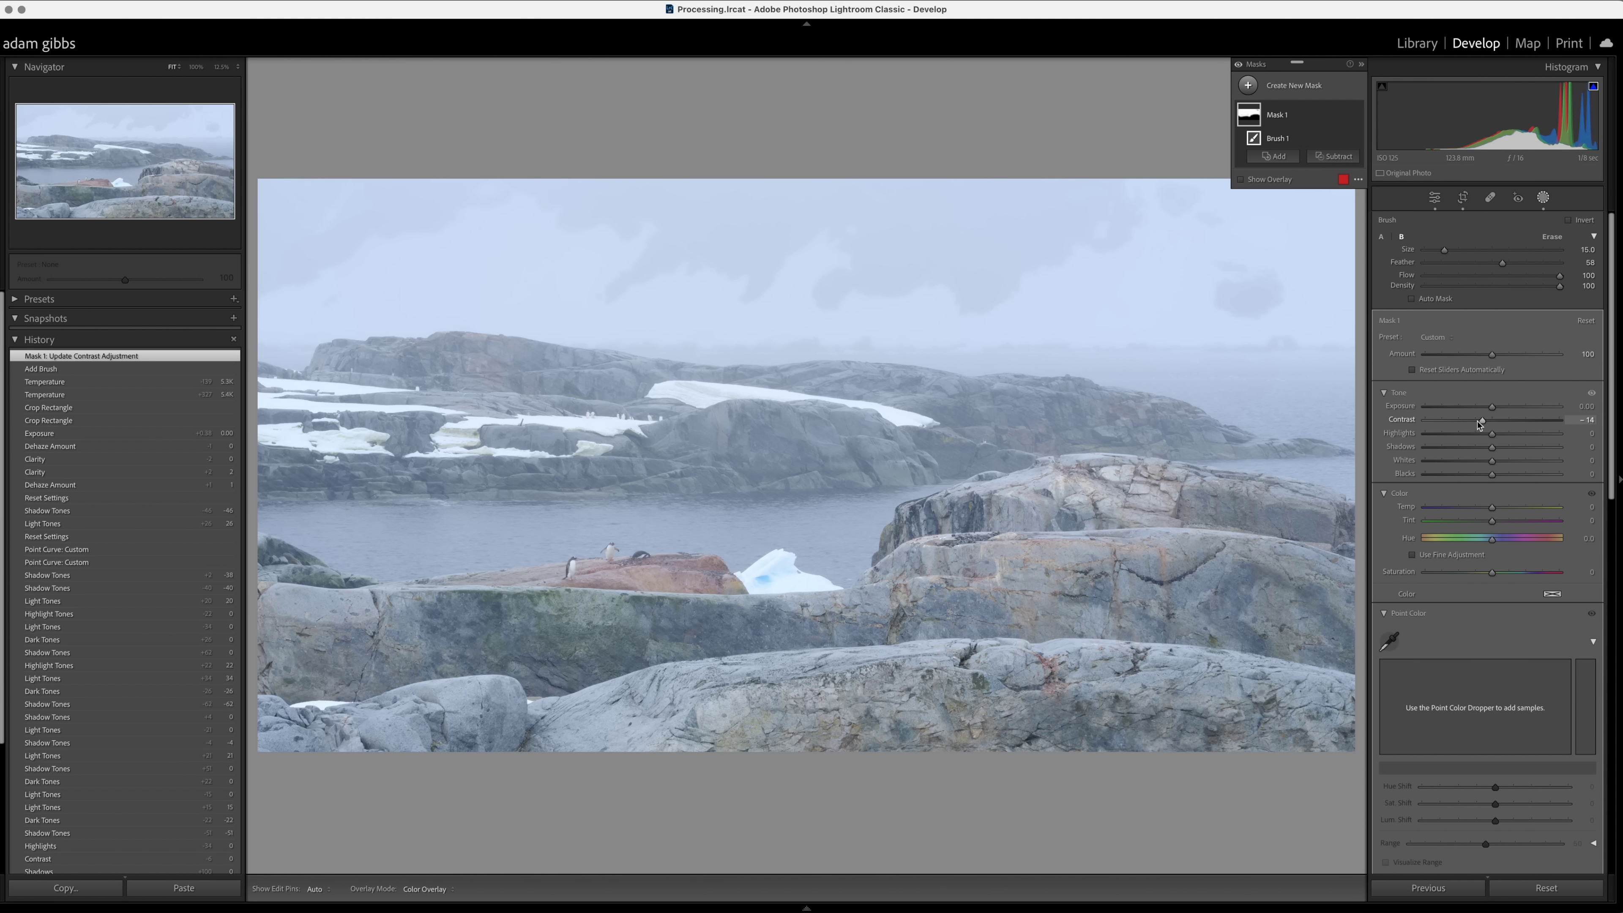
{"action": "left_click", "coordinate": [1474, 447]}
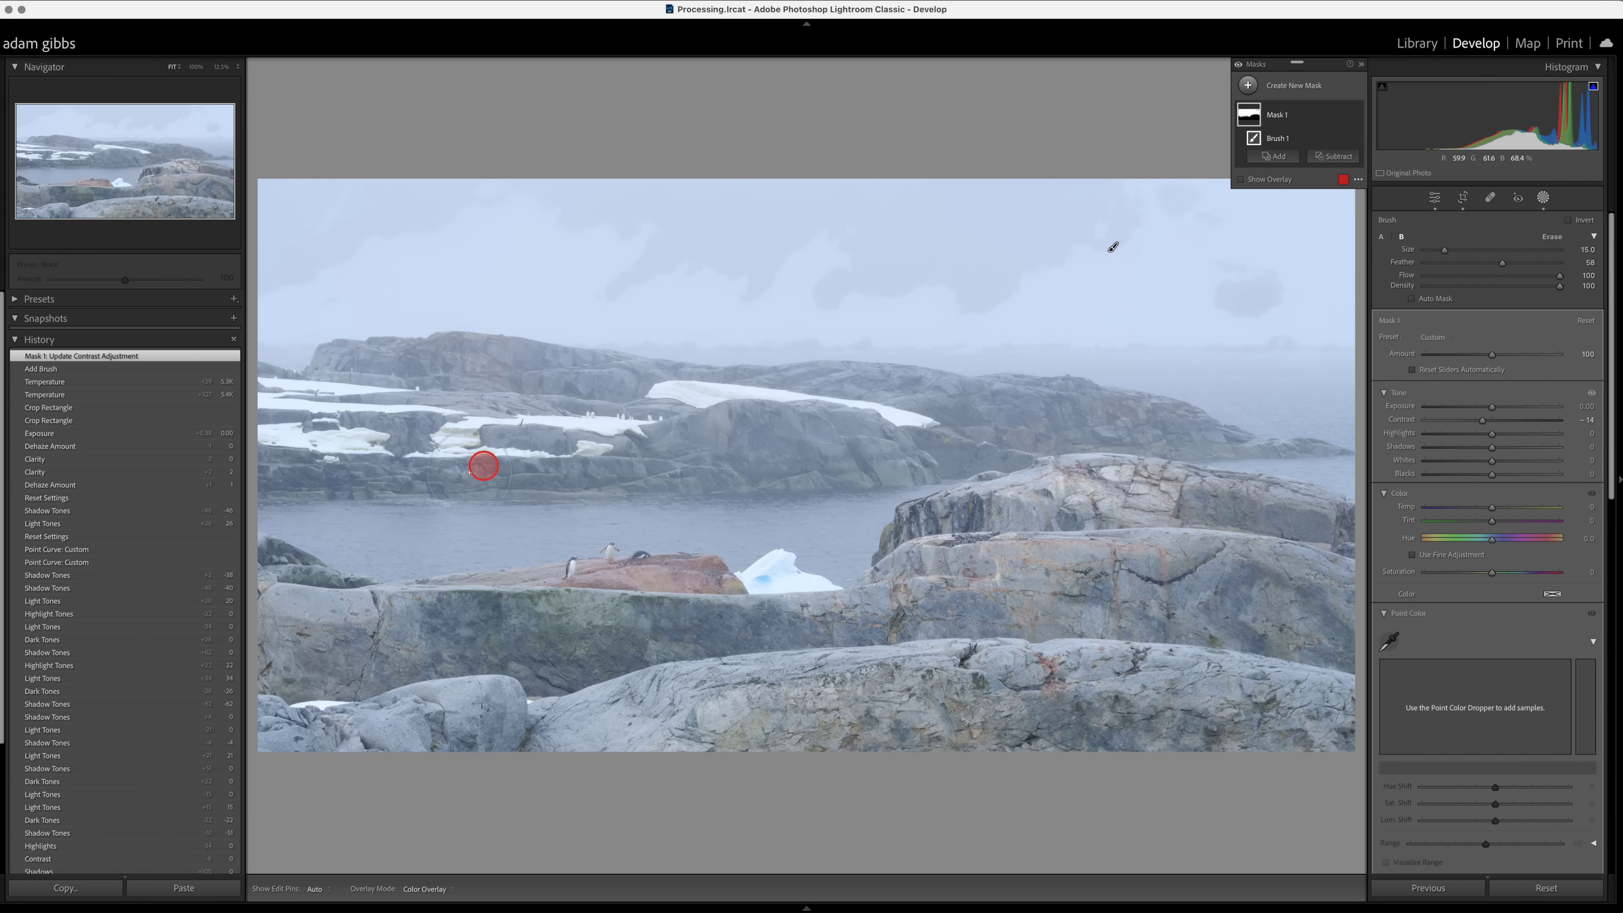
{"action": "left_click", "coordinate": [1493, 425]}
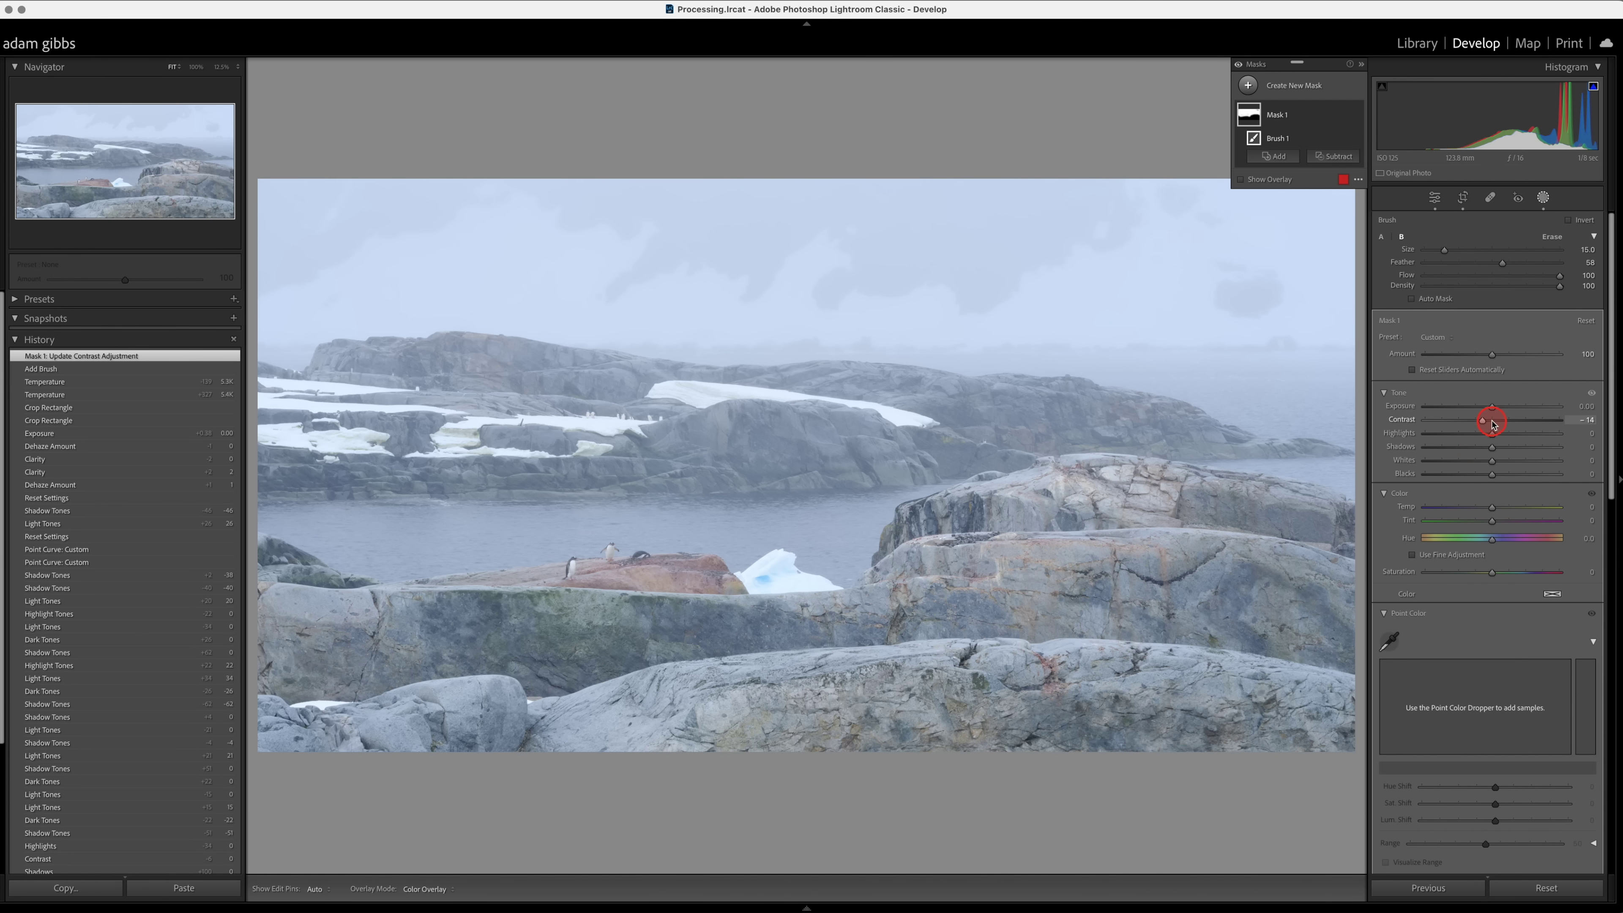
Step: Try the background mask with Contrast at +69 and a warmer Temp of 6
{"action": "left_click_drag", "start_coordinate": [1483, 422], "coordinate": [1539, 424]}
{"action": "left_click", "coordinate": [1497, 508]}
{"action": "left_click_drag", "start_coordinate": [1497, 510], "coordinate": [1497, 509]}
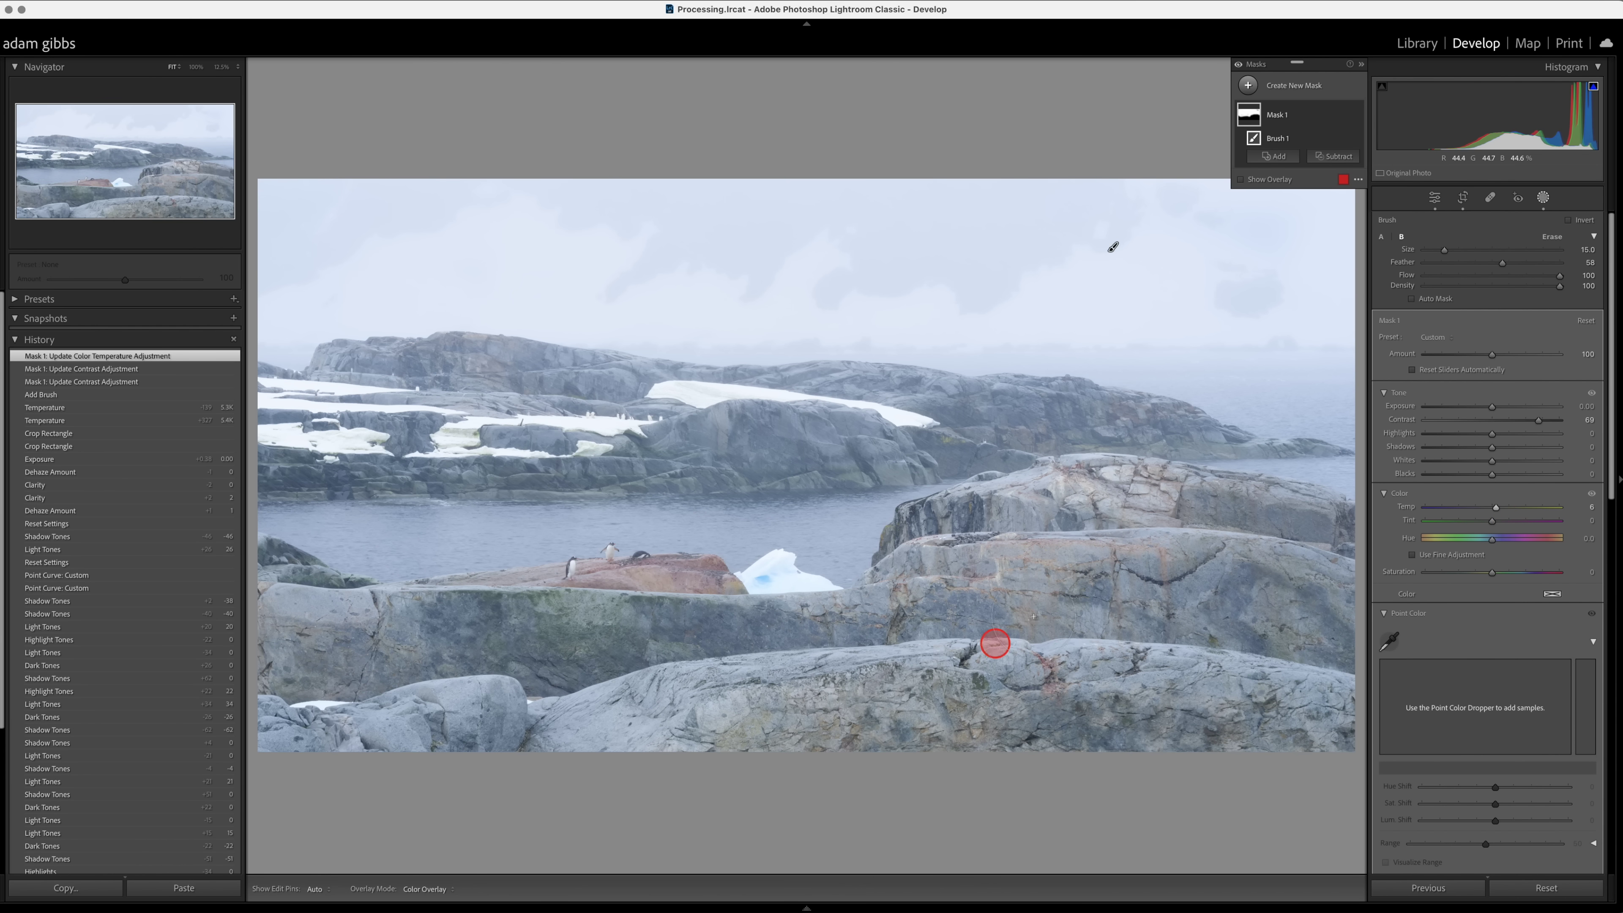
Step: Soften the background mask with Contrast at -13, Exposure at about 0.48 and Temp at -7
{"action": "left_click_drag", "start_coordinate": [1537, 425], "coordinate": [1500, 409]}
{"action": "scroll", "coordinate": [1470, 515], "scroll_direction": "down", "scroll_amount": 1}
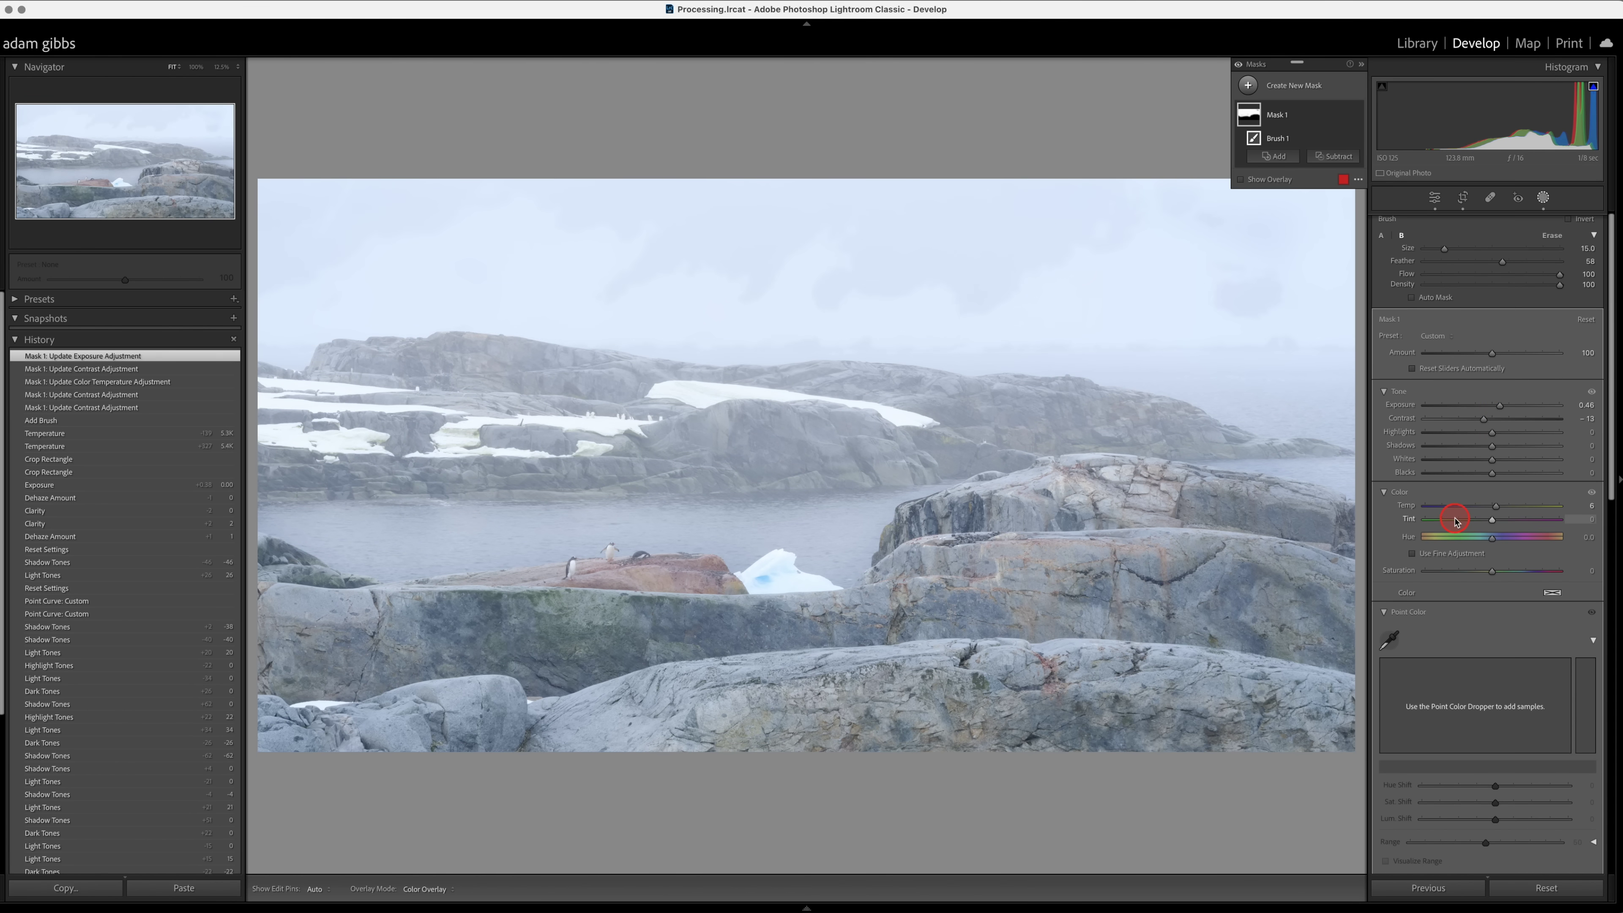
{"action": "left_click_drag", "start_coordinate": [1496, 506], "coordinate": [1490, 509]}
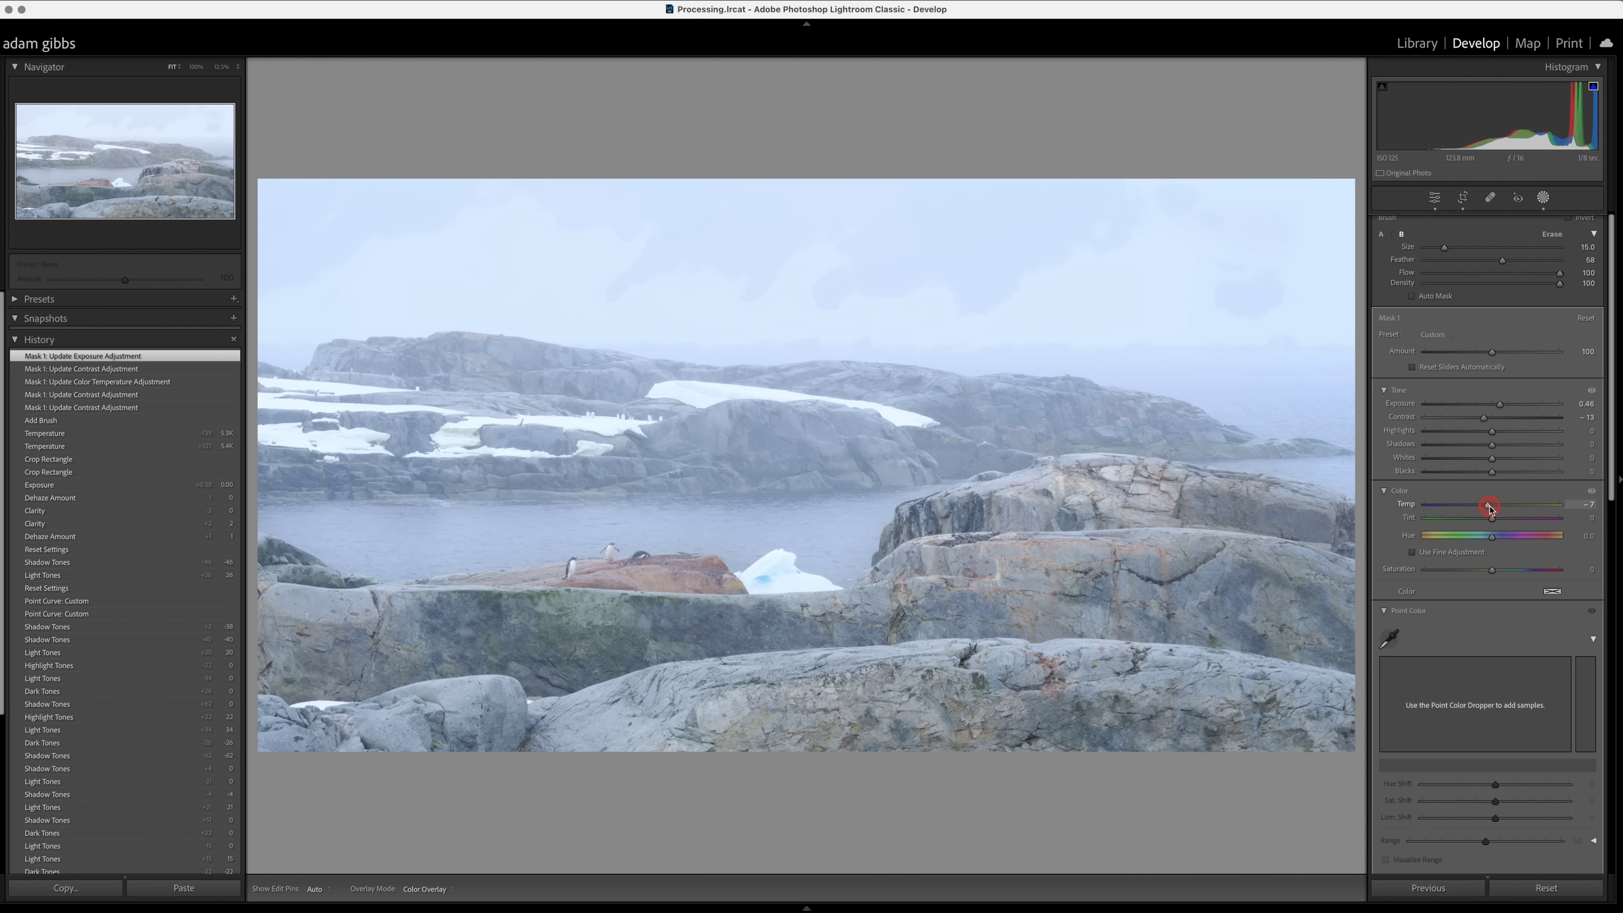
{"action": "left_click_drag", "start_coordinate": [1491, 509], "coordinate": [1491, 509]}
Step: Lower the background mask's Dehaze to about -16 to add haze behind the foreground rocks
{"action": "scroll", "coordinate": [1505, 569], "scroll_direction": "down", "scroll_amount": 10}
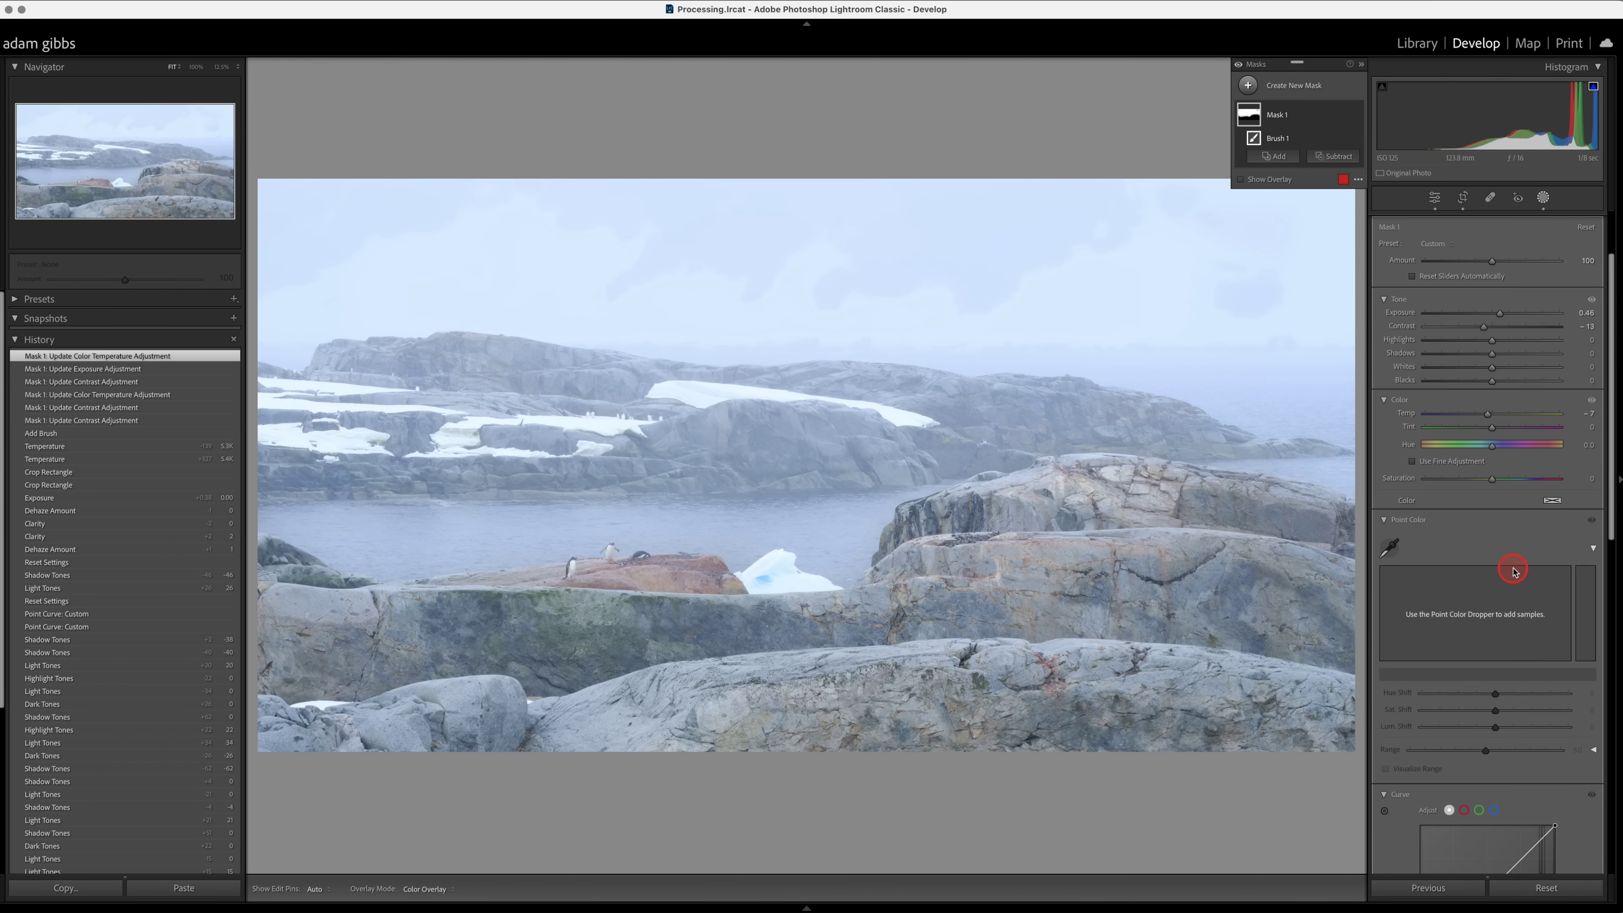
{"action": "scroll", "coordinate": [1513, 569], "scroll_direction": "down", "scroll_amount": 3}
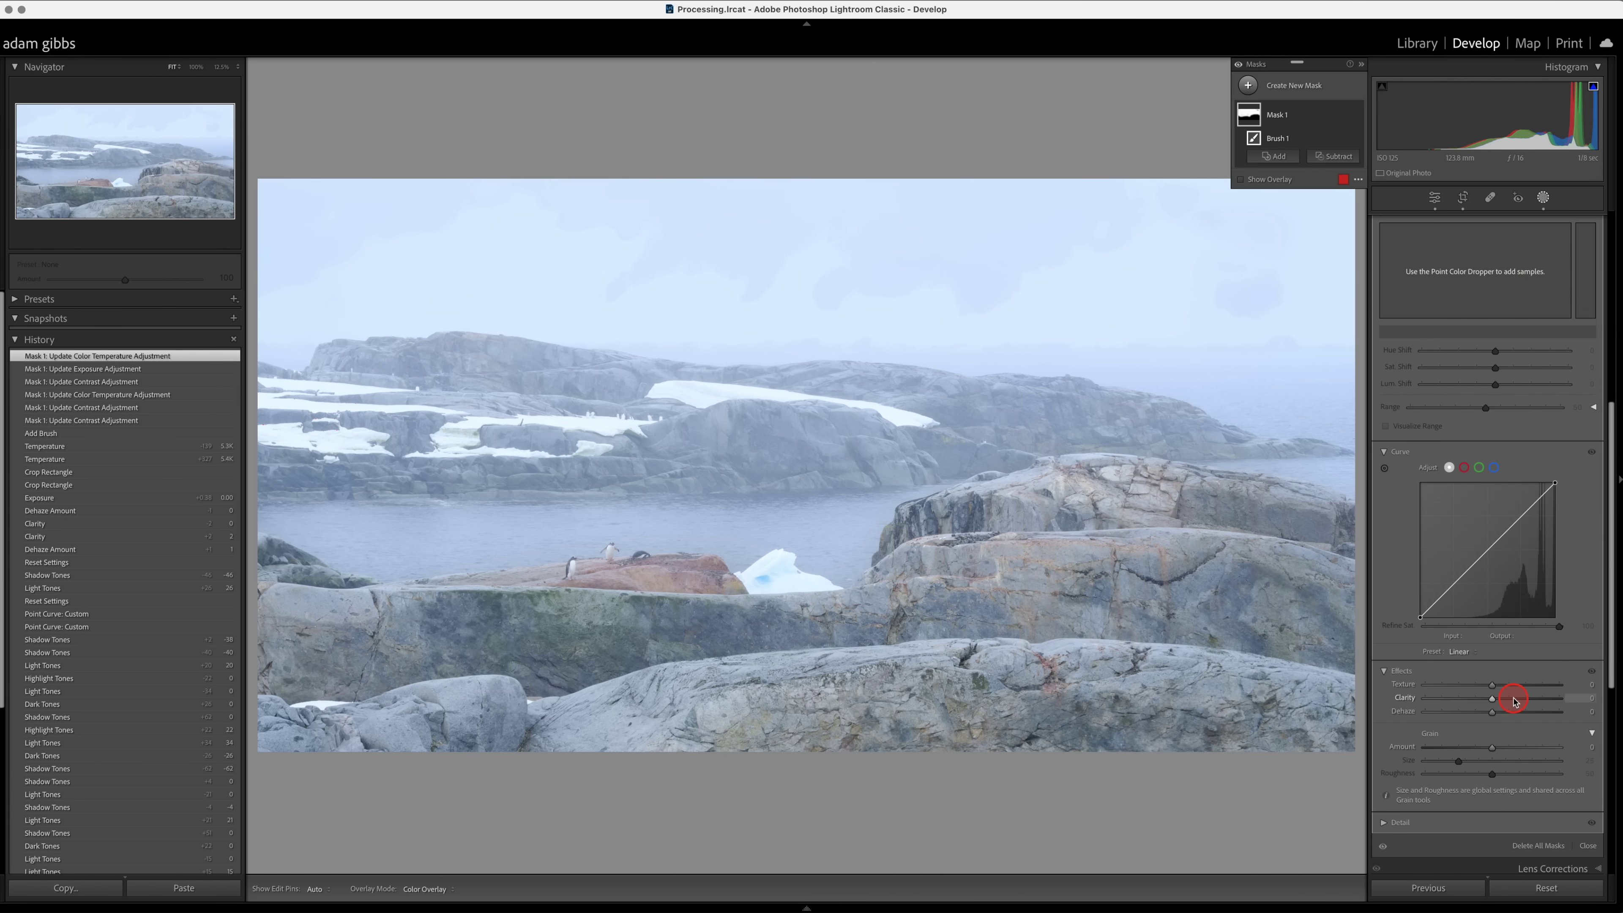
{"action": "left_click_drag", "start_coordinate": [1494, 713], "coordinate": [1484, 715]}
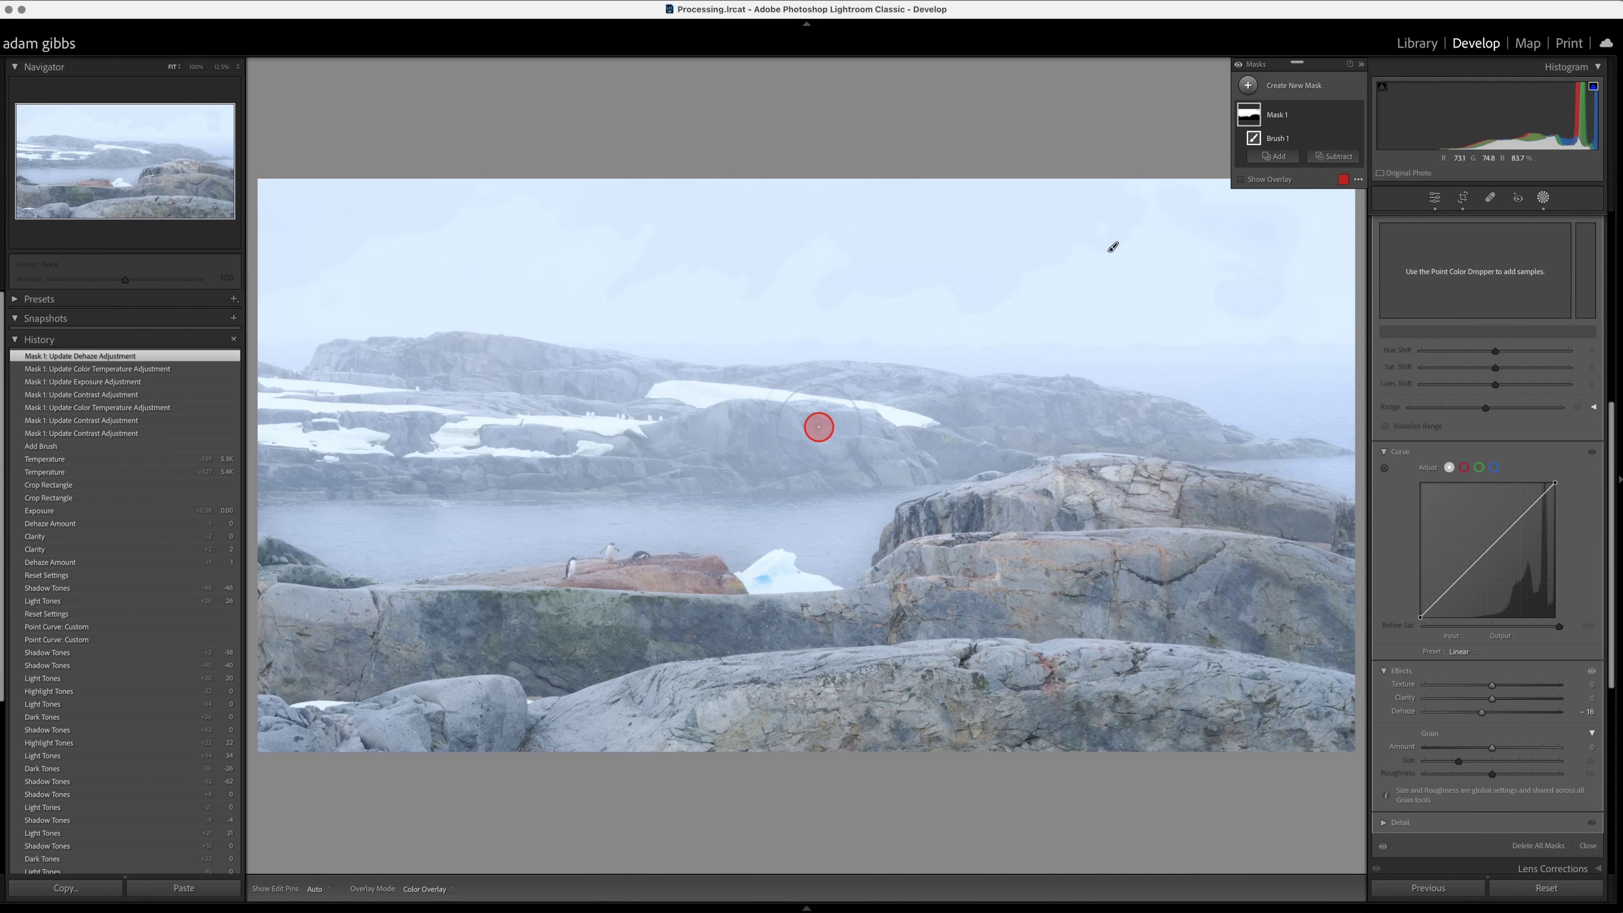
Step: Duplicate and invert Mask 1 to make a separate mask for the foreground rocks
{"action": "right_click", "coordinate": [1253, 118]}
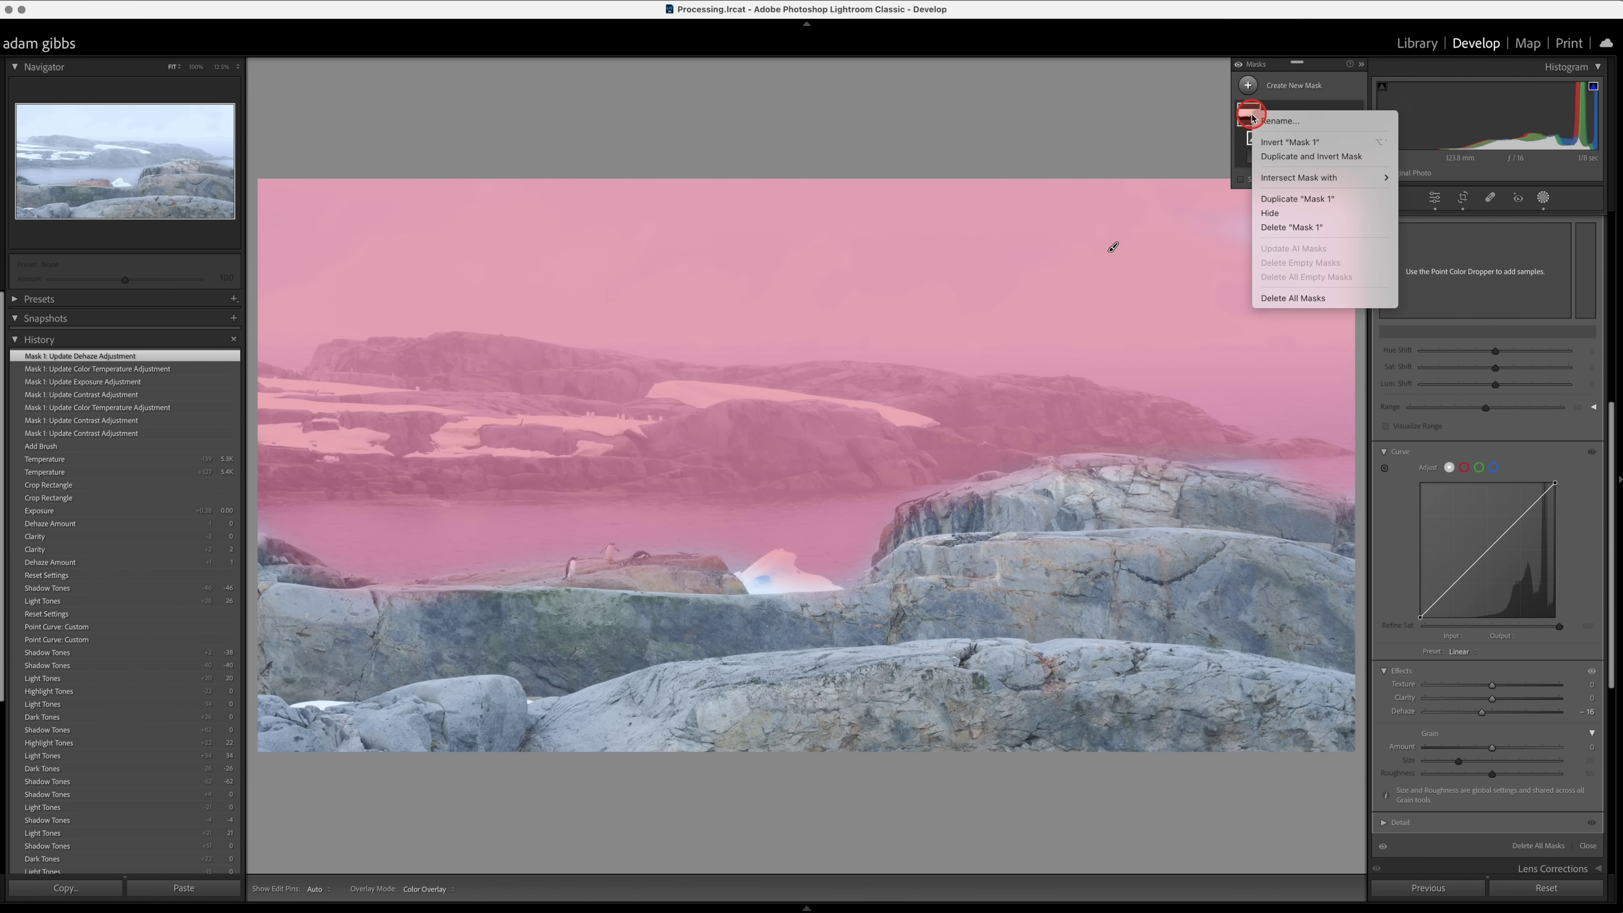
{"action": "left_click", "coordinate": [1271, 162]}
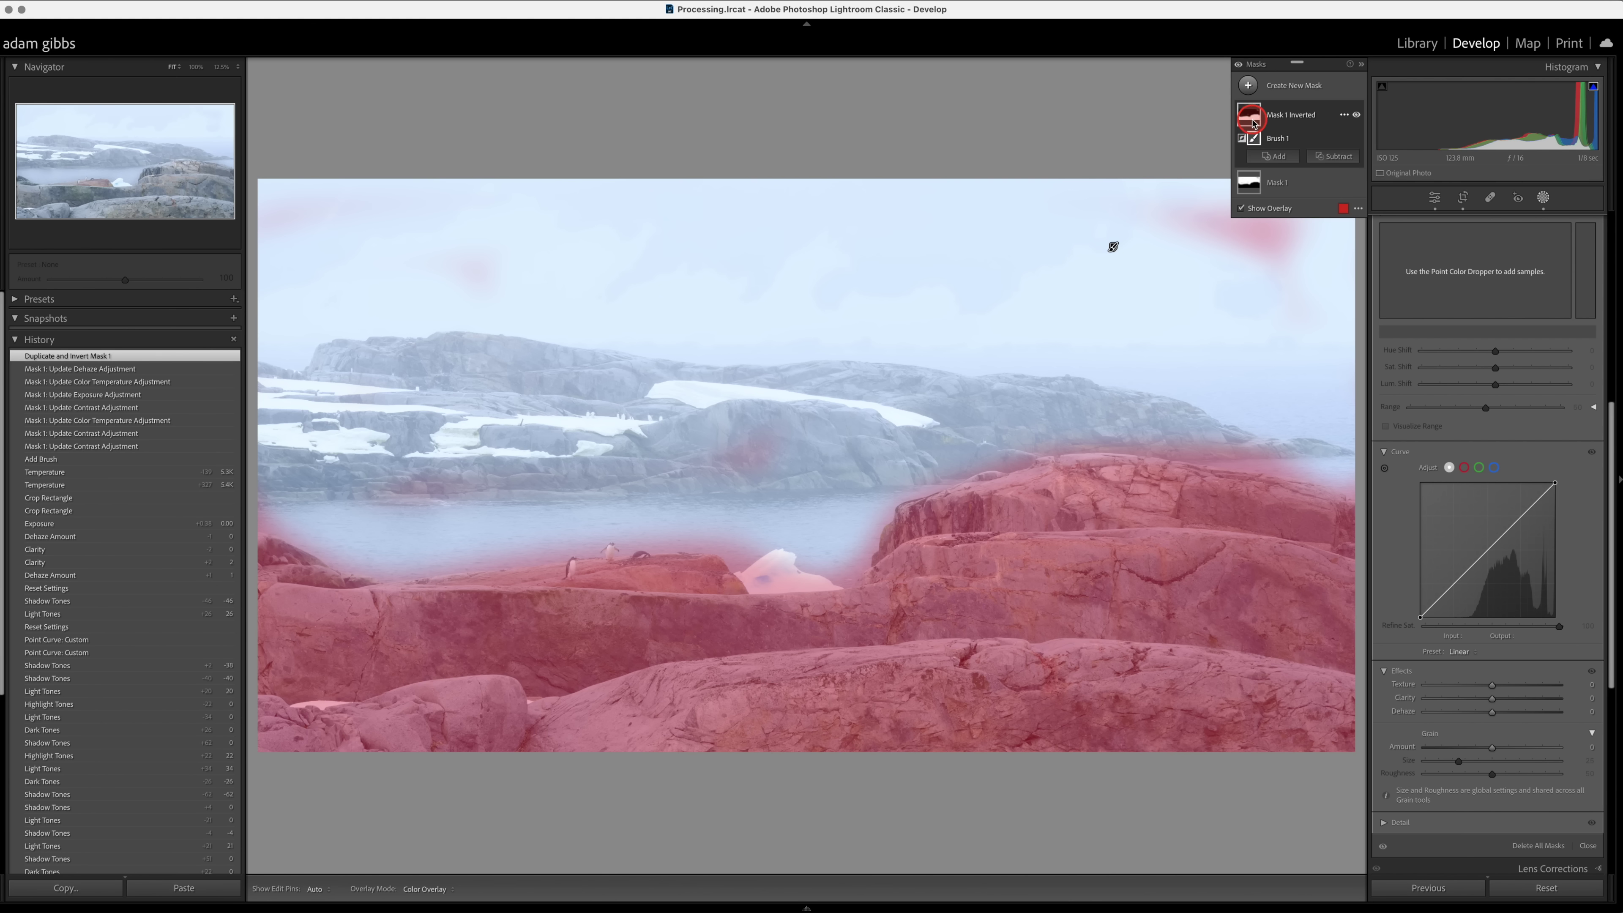
{"action": "left_click", "coordinate": [1334, 156]}
{"action": "left_click", "coordinate": [1276, 246]}
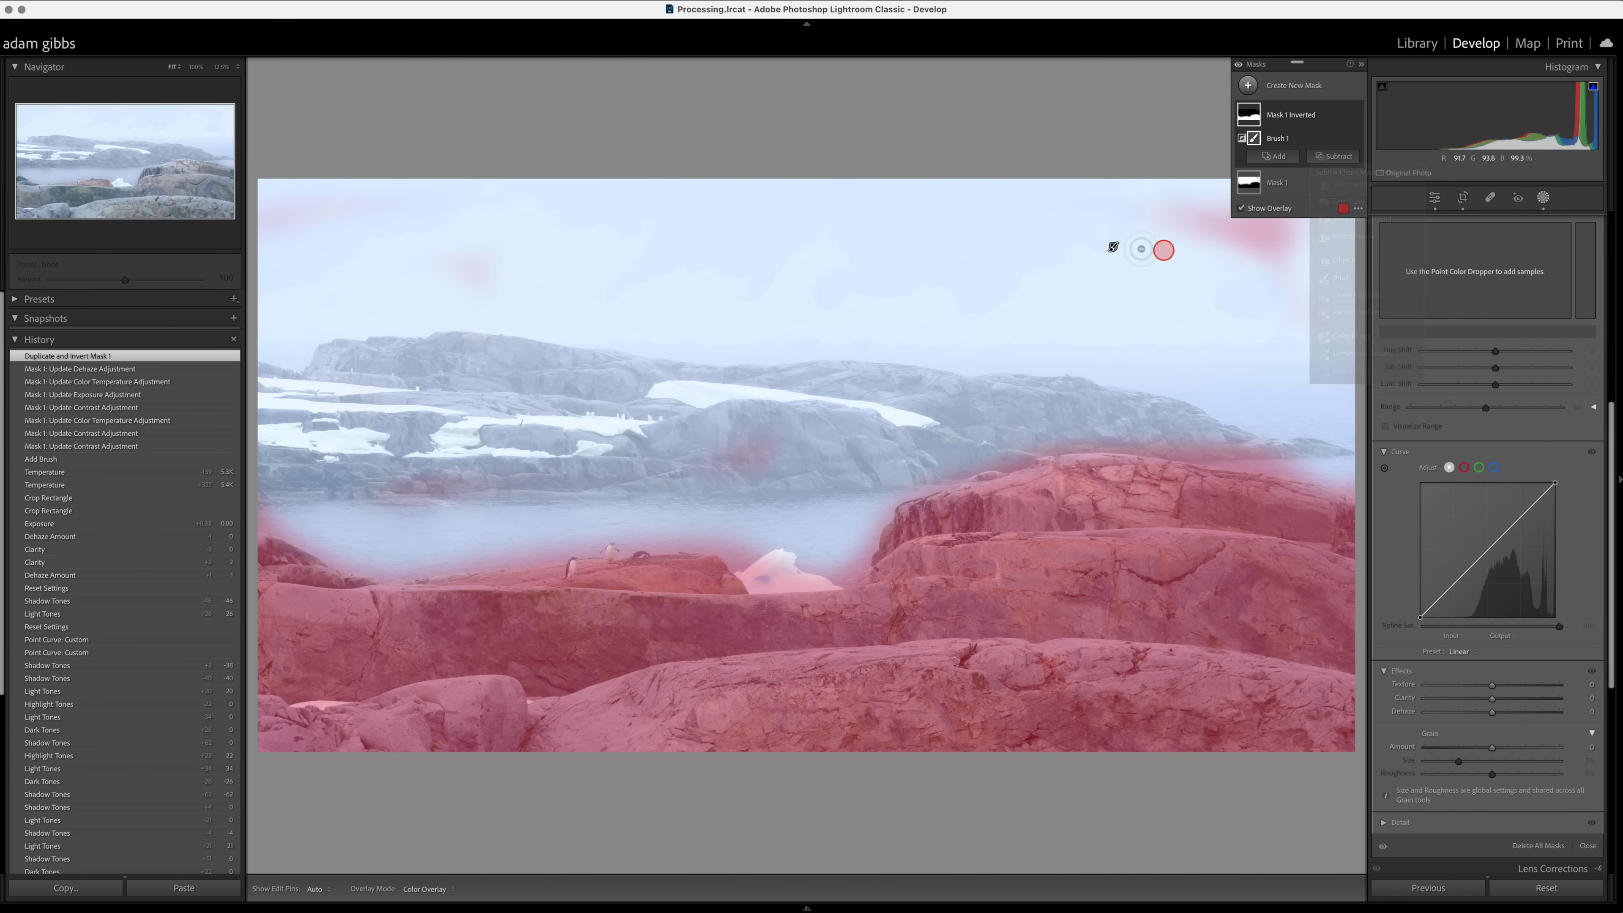
Step: Erase the inverted mask's stray patch in the upper-right sky and its overspill along the water's near edge
{"action": "key", "text": "h"}
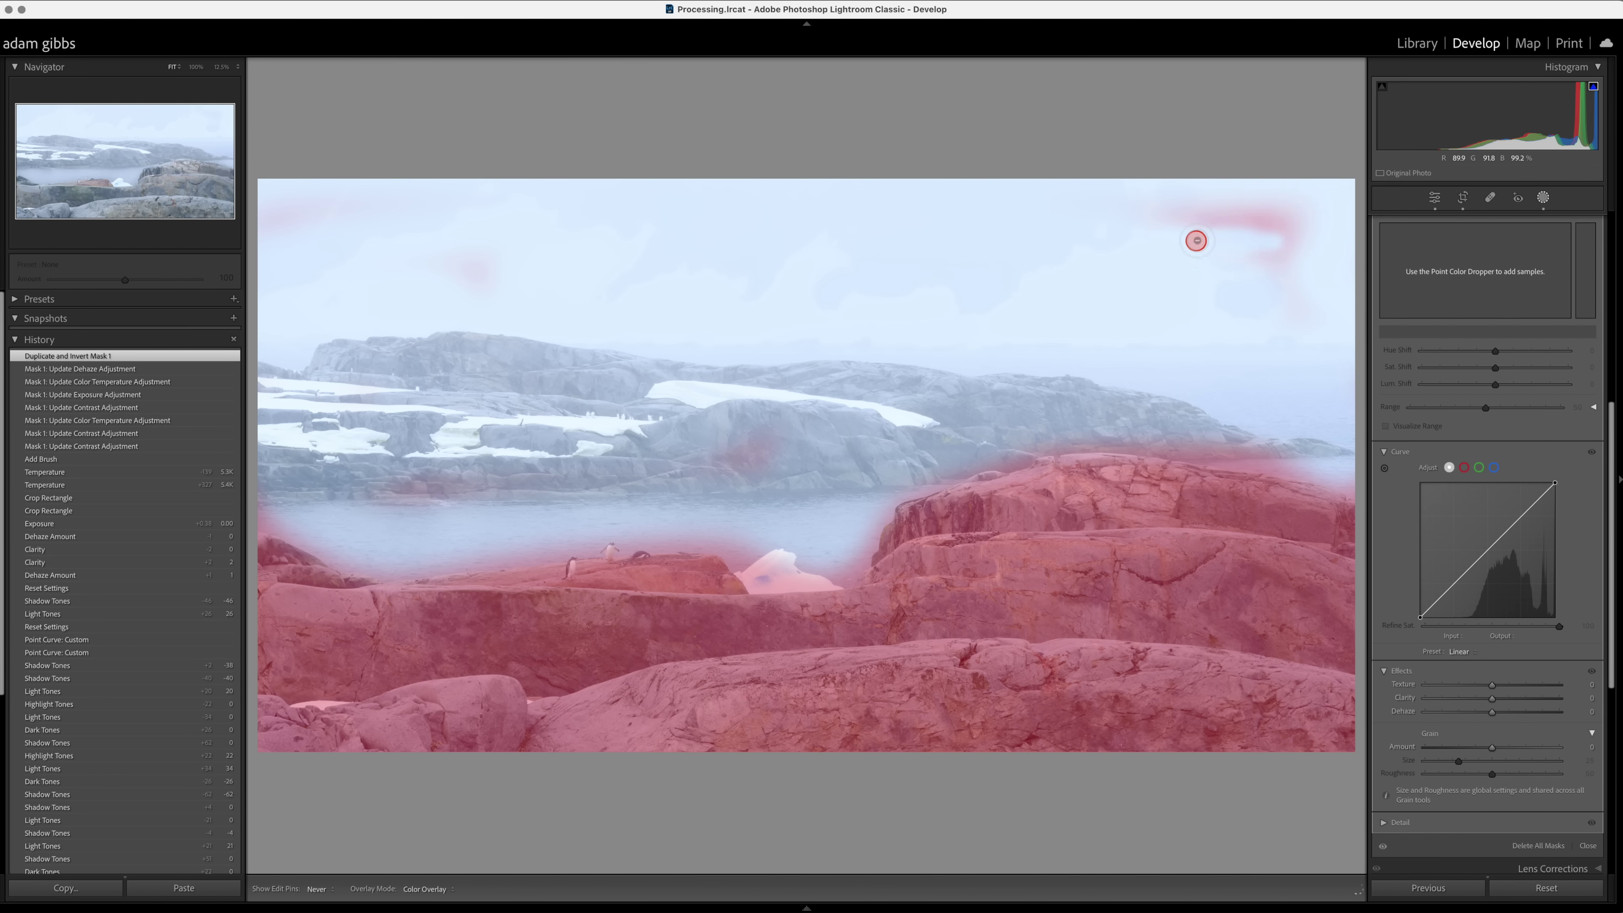
{"action": "left_click_drag", "start_coordinate": [1250, 246], "coordinate": [1289, 261]}
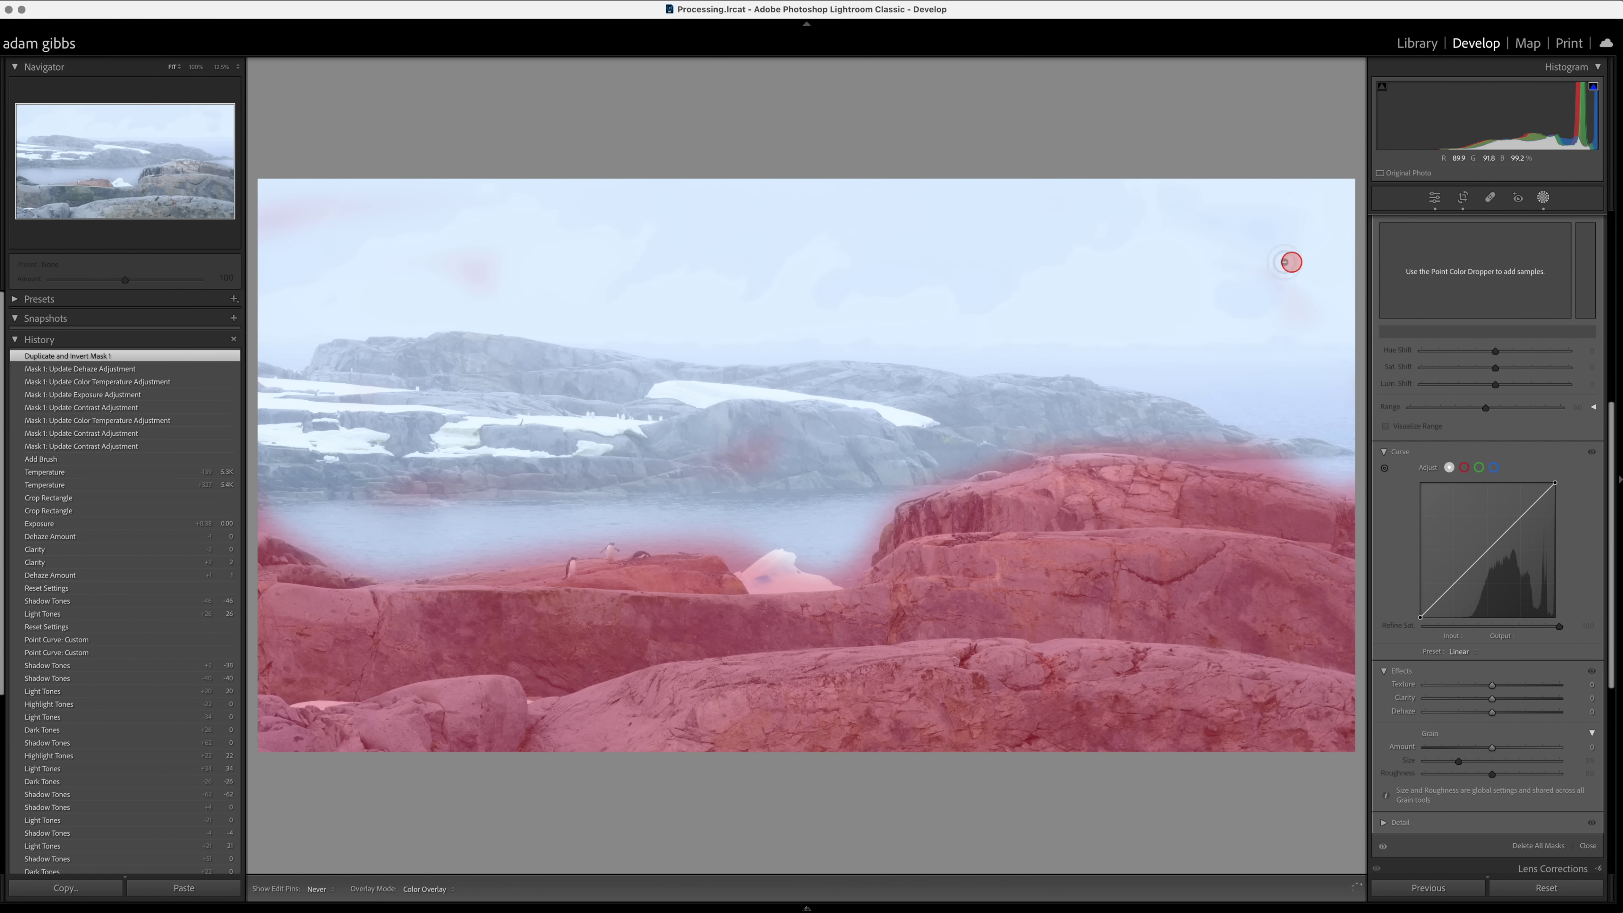
{"action": "key", "text": "h"}
{"action": "key", "text": "h"}
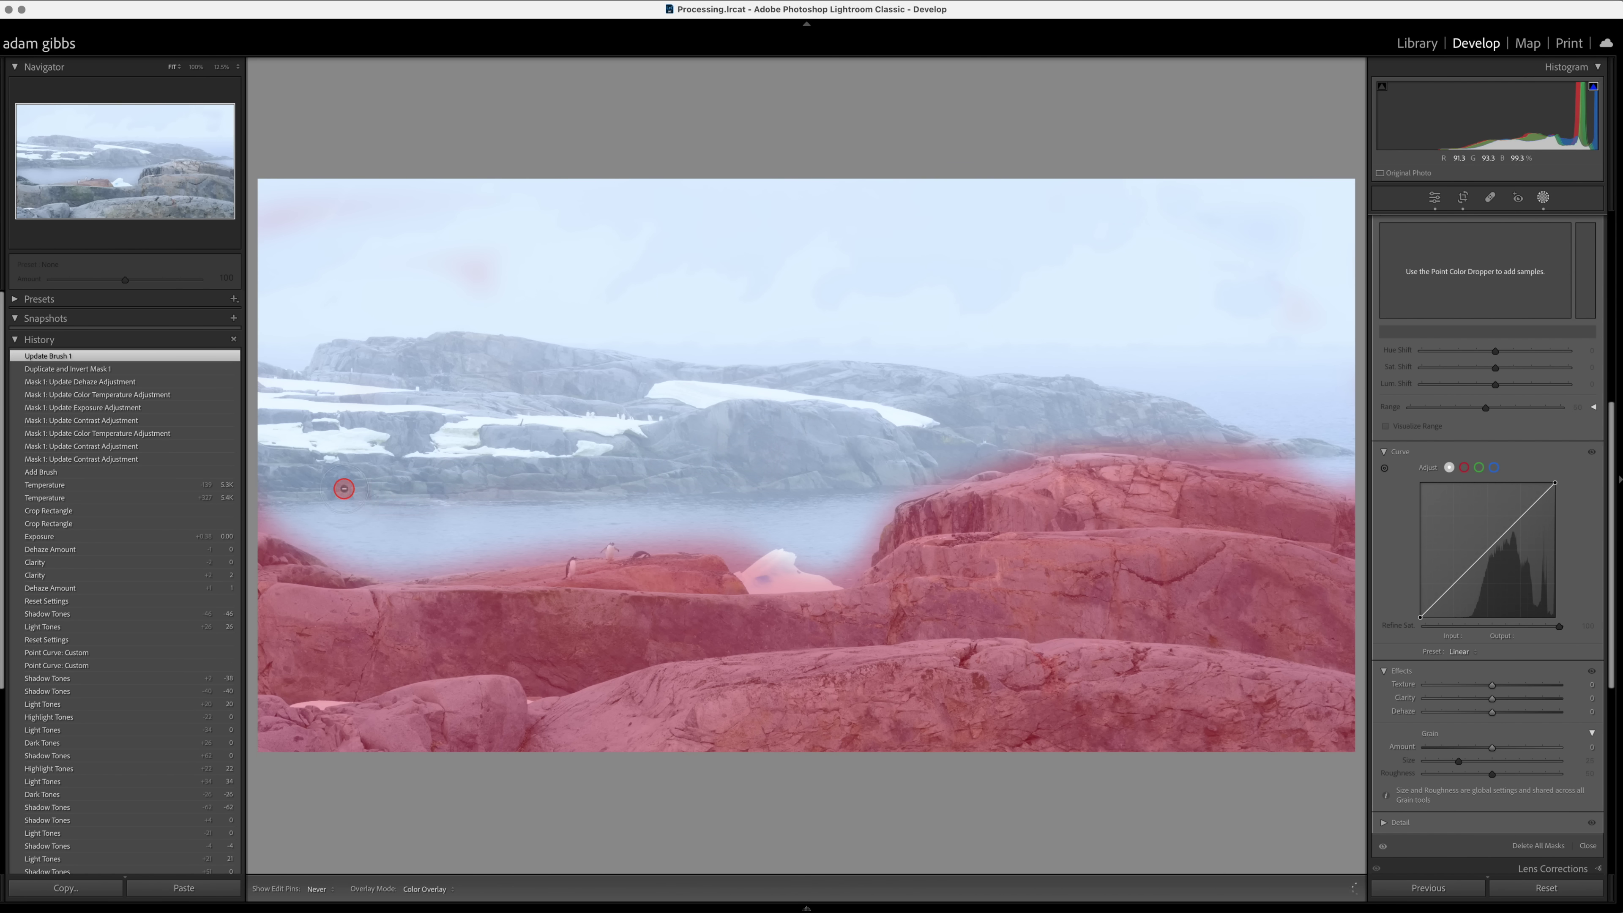
{"action": "mouse_move", "coordinate": [359, 542]}
{"action": "left_mouse_down"}
{"action": "mouse_move", "coordinate": [608, 519]}
{"action": "mouse_move", "coordinate": [820, 559]}
{"action": "mouse_move", "coordinate": [834, 520]}
{"action": "mouse_move", "coordinate": [928, 466]}
{"action": "mouse_move", "coordinate": [1064, 437]}
{"action": "mouse_move", "coordinate": [1294, 453]}
{"action": "left_mouse_up"}
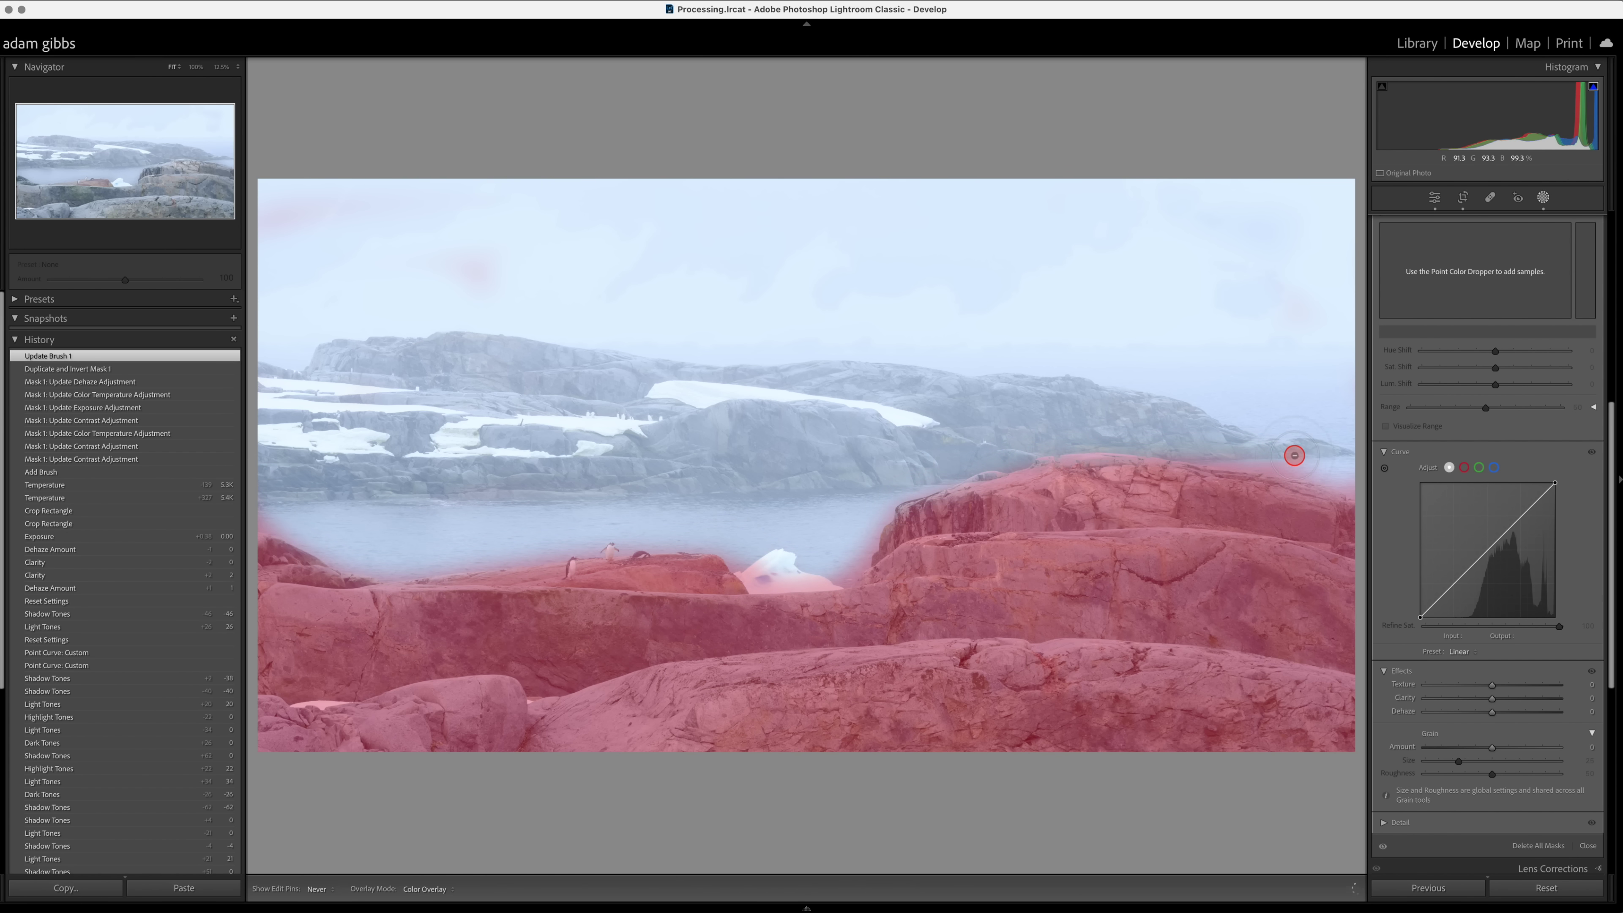
Step: Erase the inverted mask's remaining overspill above the large rock, beside the ice and in the upper-left sky
{"action": "scroll", "coordinate": [1483, 368], "scroll_direction": "up", "scroll_amount": 5}
{"action": "scroll", "coordinate": [1484, 368], "scroll_direction": "up", "scroll_amount": 5}
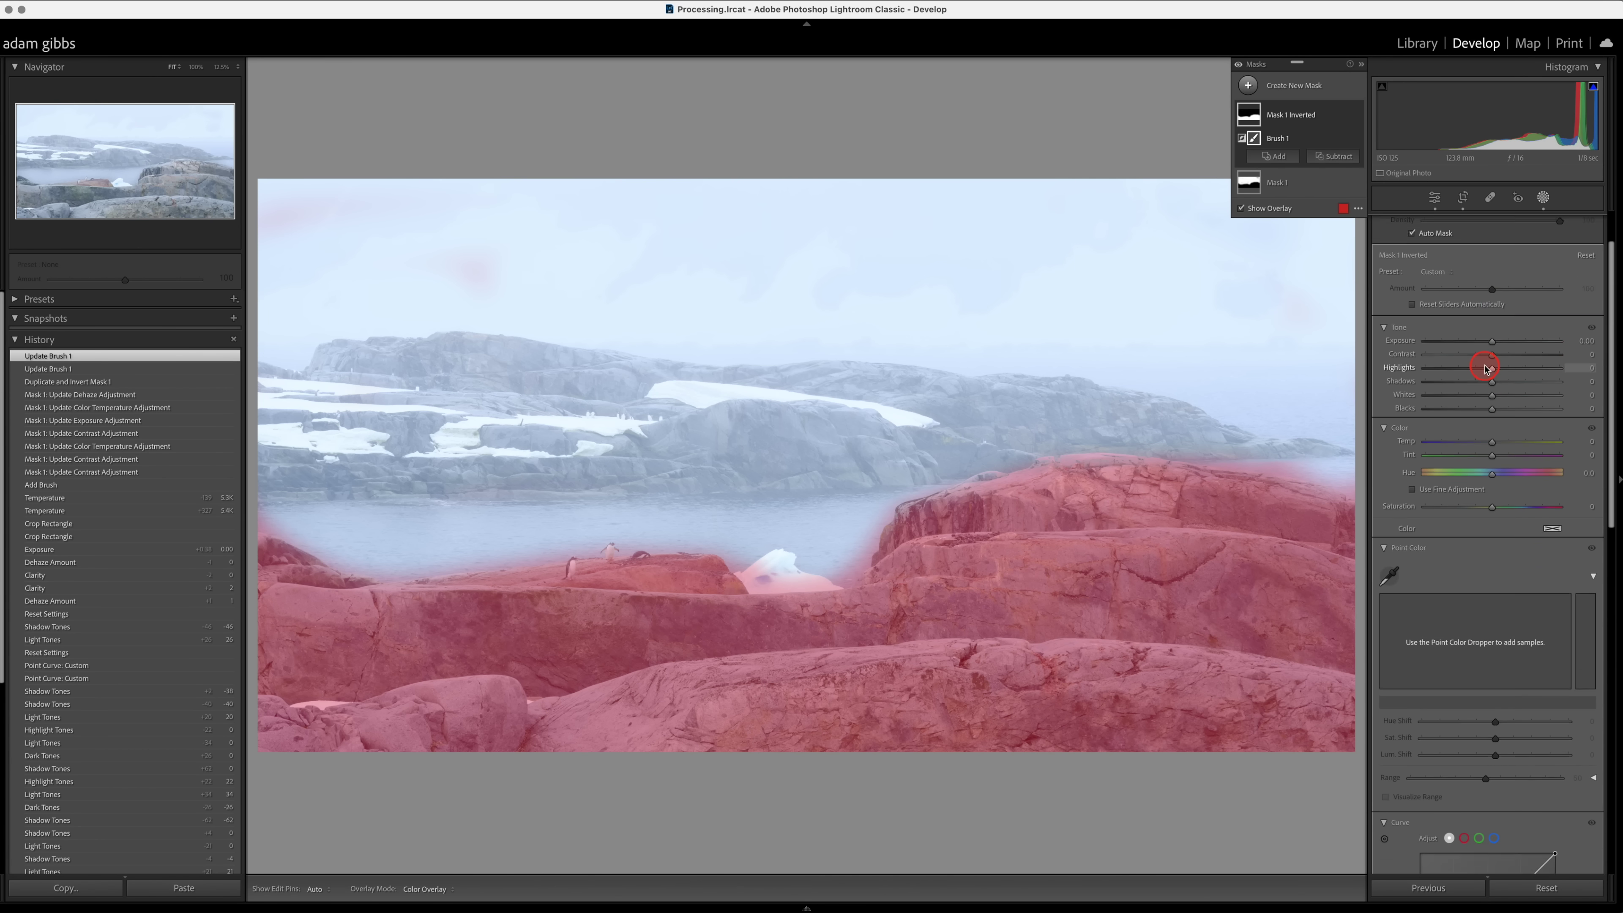
{"action": "left_click", "coordinate": [1454, 324]}
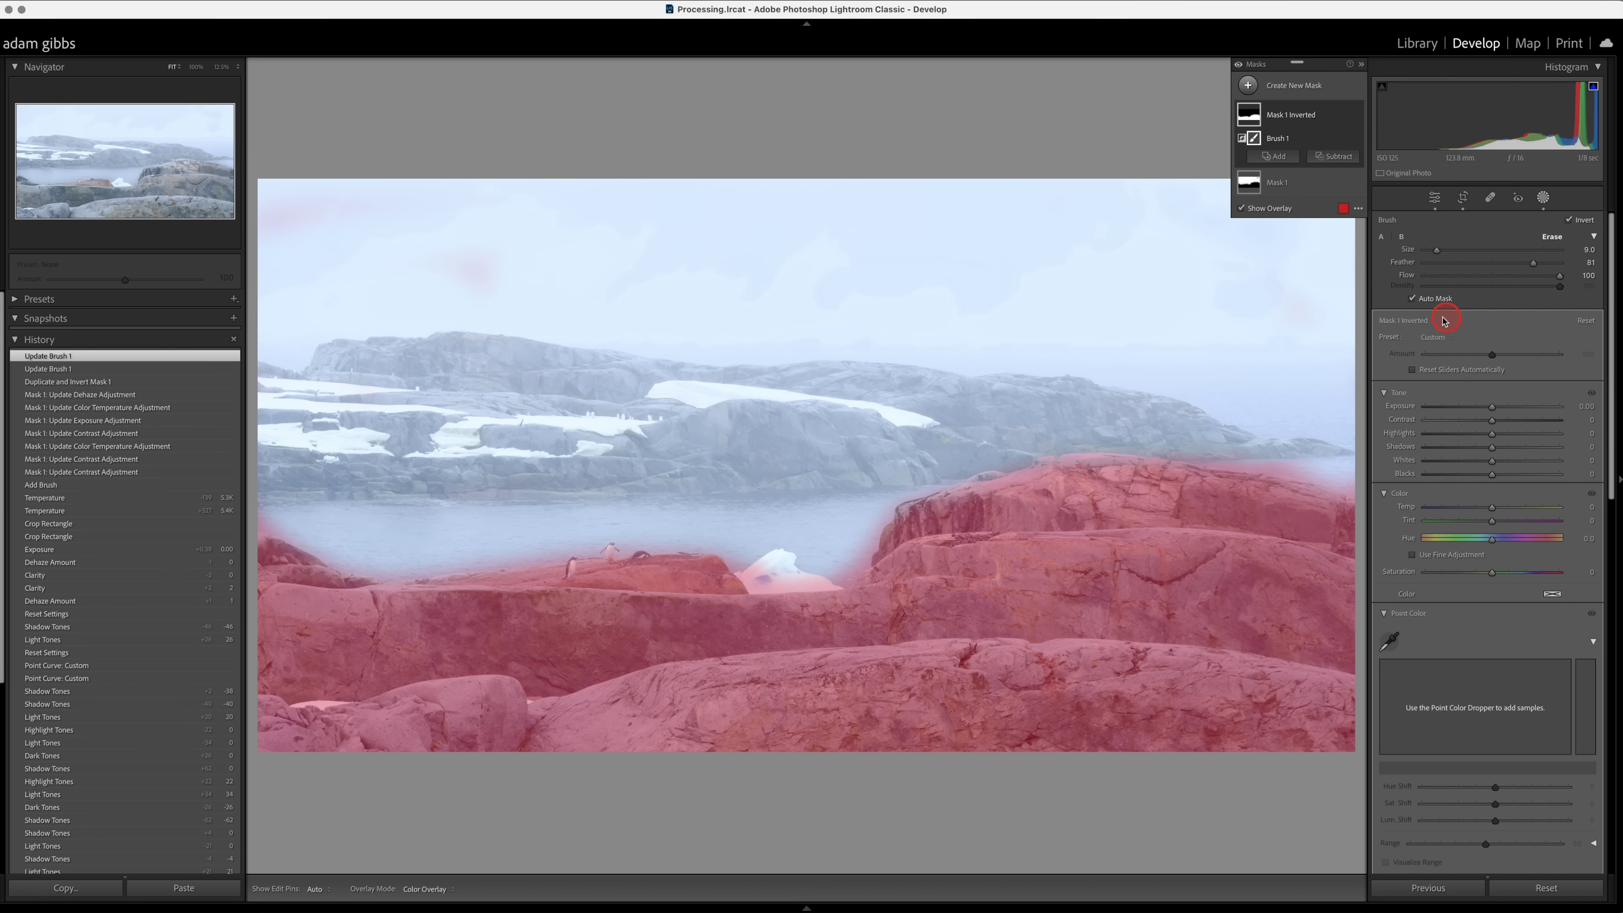
{"action": "key", "text": "h"}
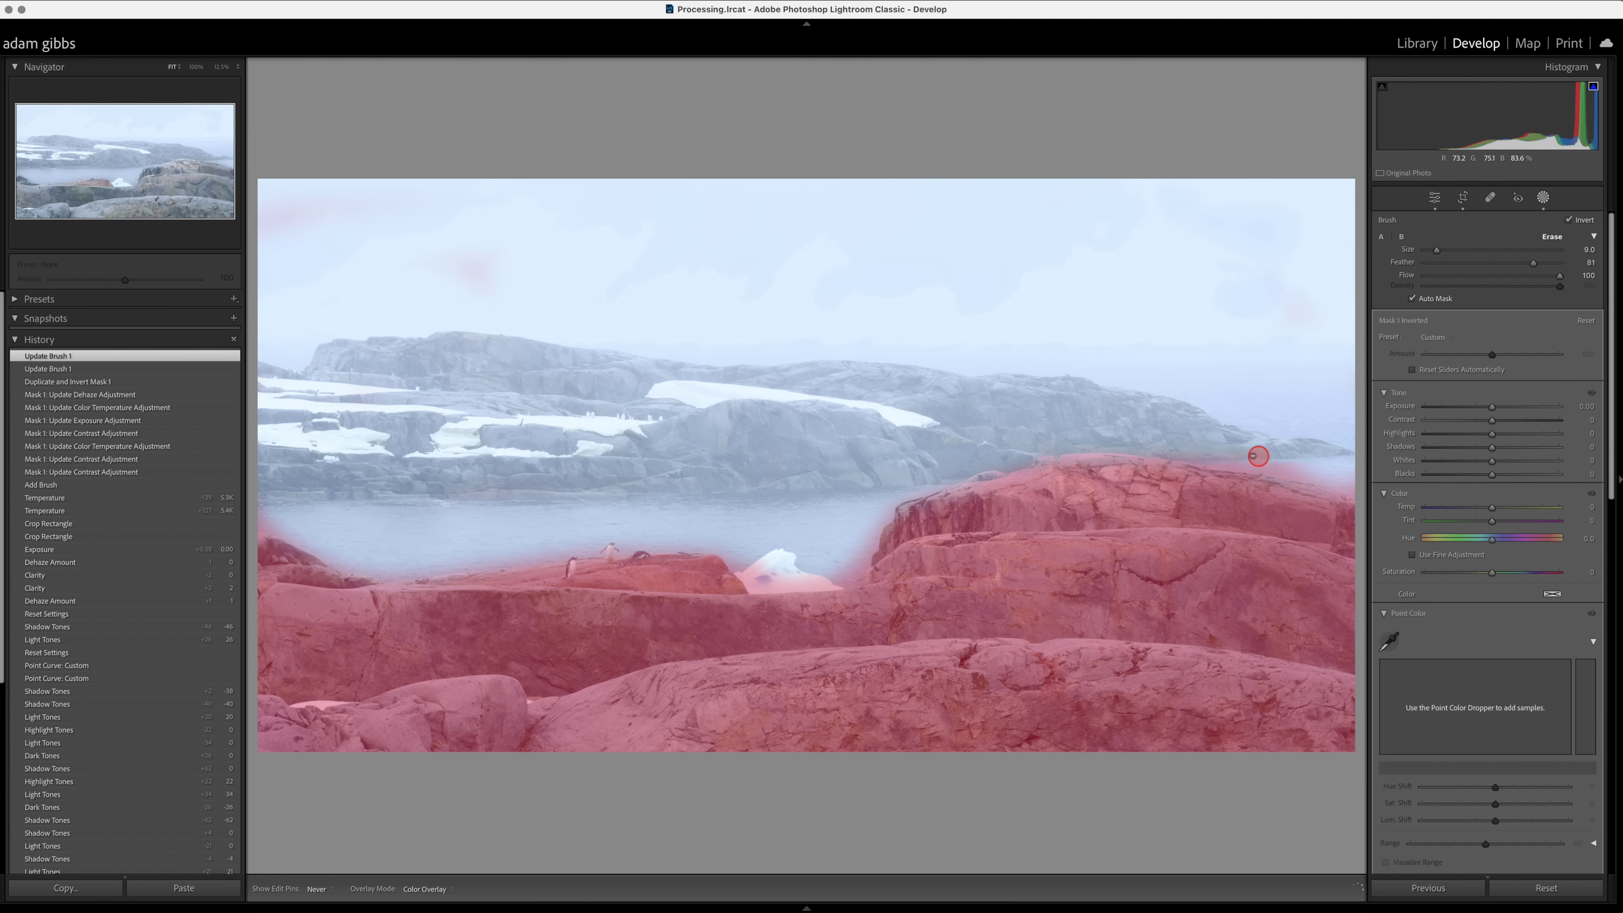
{"action": "mouse_move", "coordinate": [1251, 461]}
{"action": "left_mouse_down"}
{"action": "mouse_move", "coordinate": [1204, 455]}
{"action": "mouse_move", "coordinate": [1381, 475]}
{"action": "mouse_move", "coordinate": [1207, 443]}
{"action": "mouse_move", "coordinate": [1036, 435]}
{"action": "mouse_move", "coordinate": [968, 453]}
{"action": "left_mouse_up"}
{"action": "left_click_drag", "start_coordinate": [862, 522], "coordinate": [841, 560]}
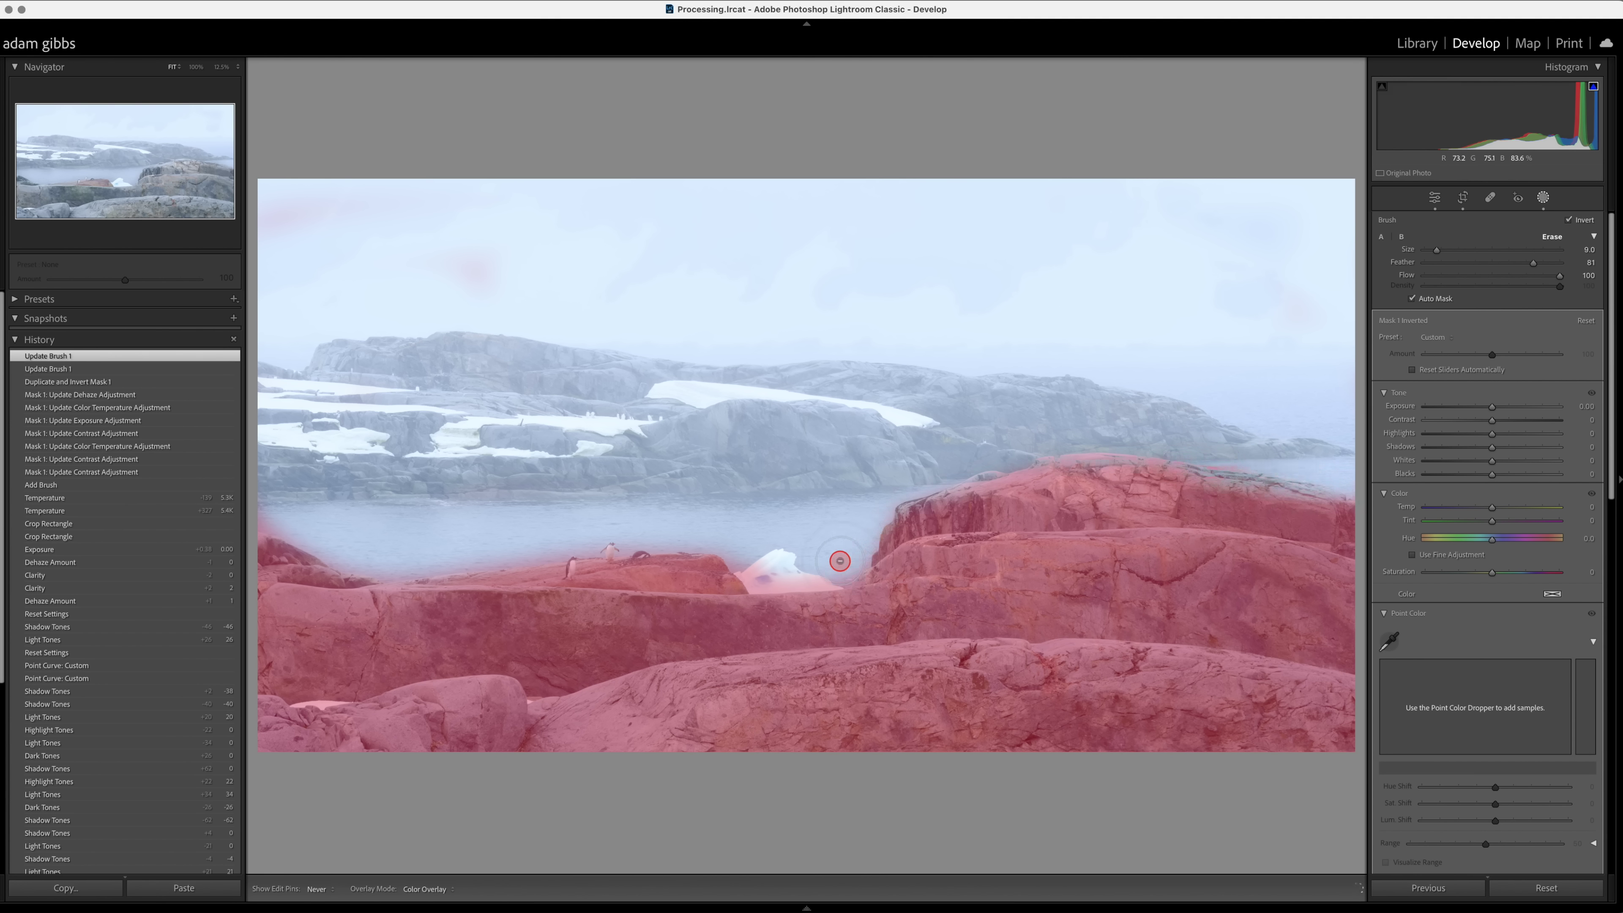
{"action": "mouse_move", "coordinate": [708, 517]}
{"action": "left_mouse_down"}
{"action": "mouse_move", "coordinate": [676, 502]}
{"action": "mouse_move", "coordinate": [395, 555]}
{"action": "mouse_move", "coordinate": [238, 496]}
{"action": "mouse_move", "coordinate": [426, 372]}
{"action": "mouse_move", "coordinate": [364, 289]}
{"action": "mouse_move", "coordinate": [482, 254]}
{"action": "mouse_move", "coordinate": [337, 212]}
{"action": "mouse_move", "coordinate": [602, 370]}
{"action": "mouse_move", "coordinate": [703, 393]}
{"action": "left_mouse_up"}
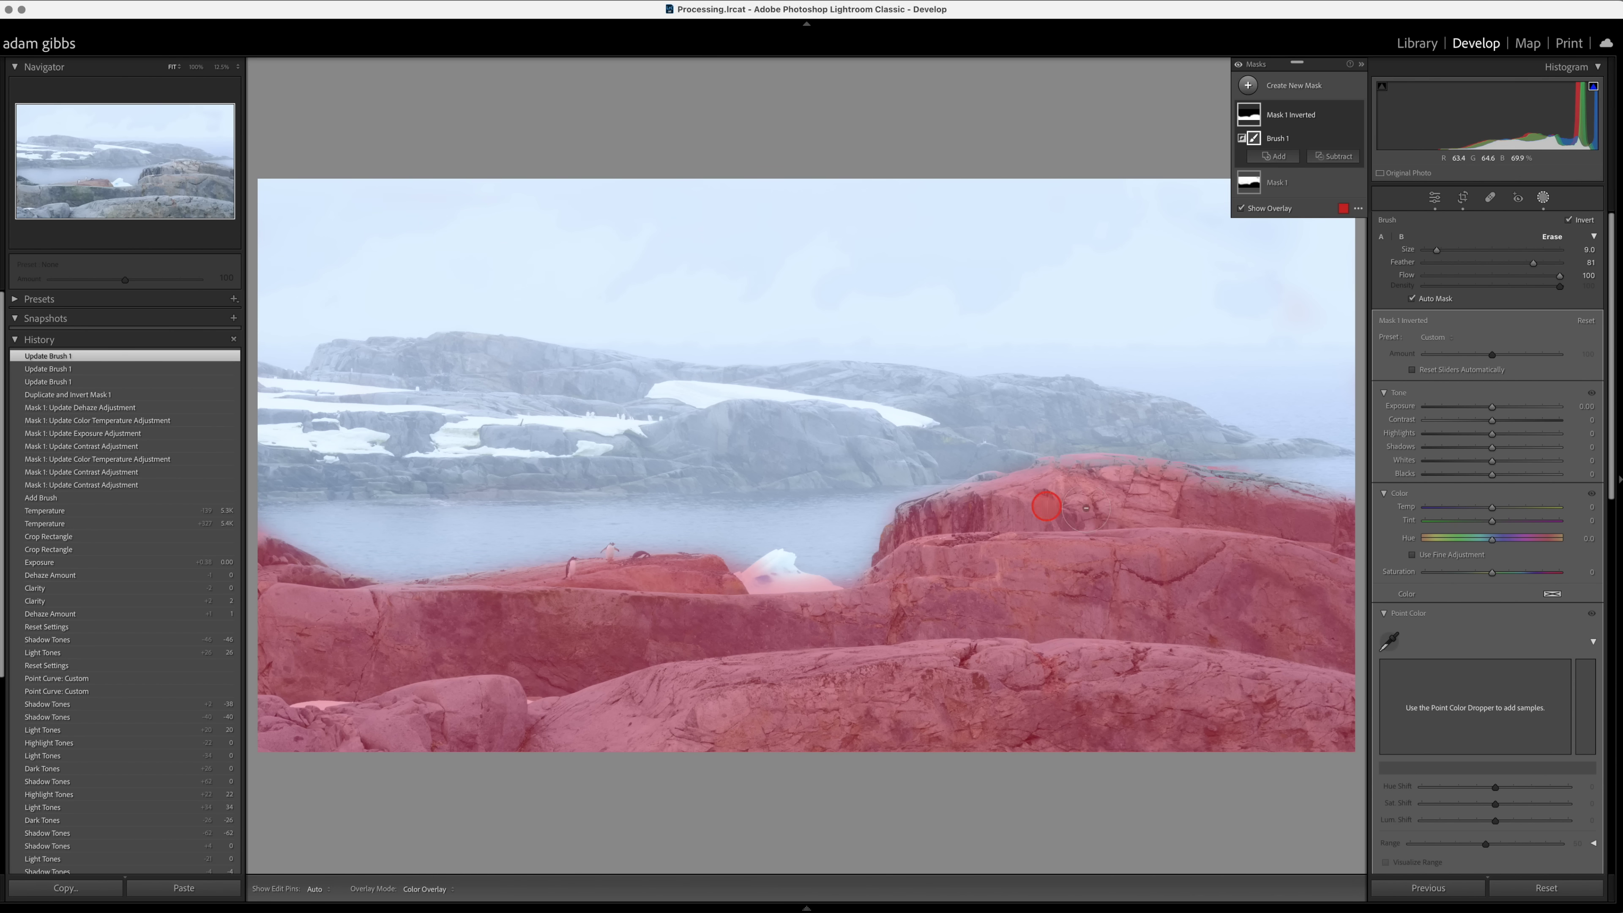
Step: Reduce the brush size and paint the missed patches of the large right-hand rock back into the foreground mask
{"action": "key", "text": "alt"}
{"action": "left_click_drag", "start_coordinate": [1445, 250], "coordinate": [1433, 254]}
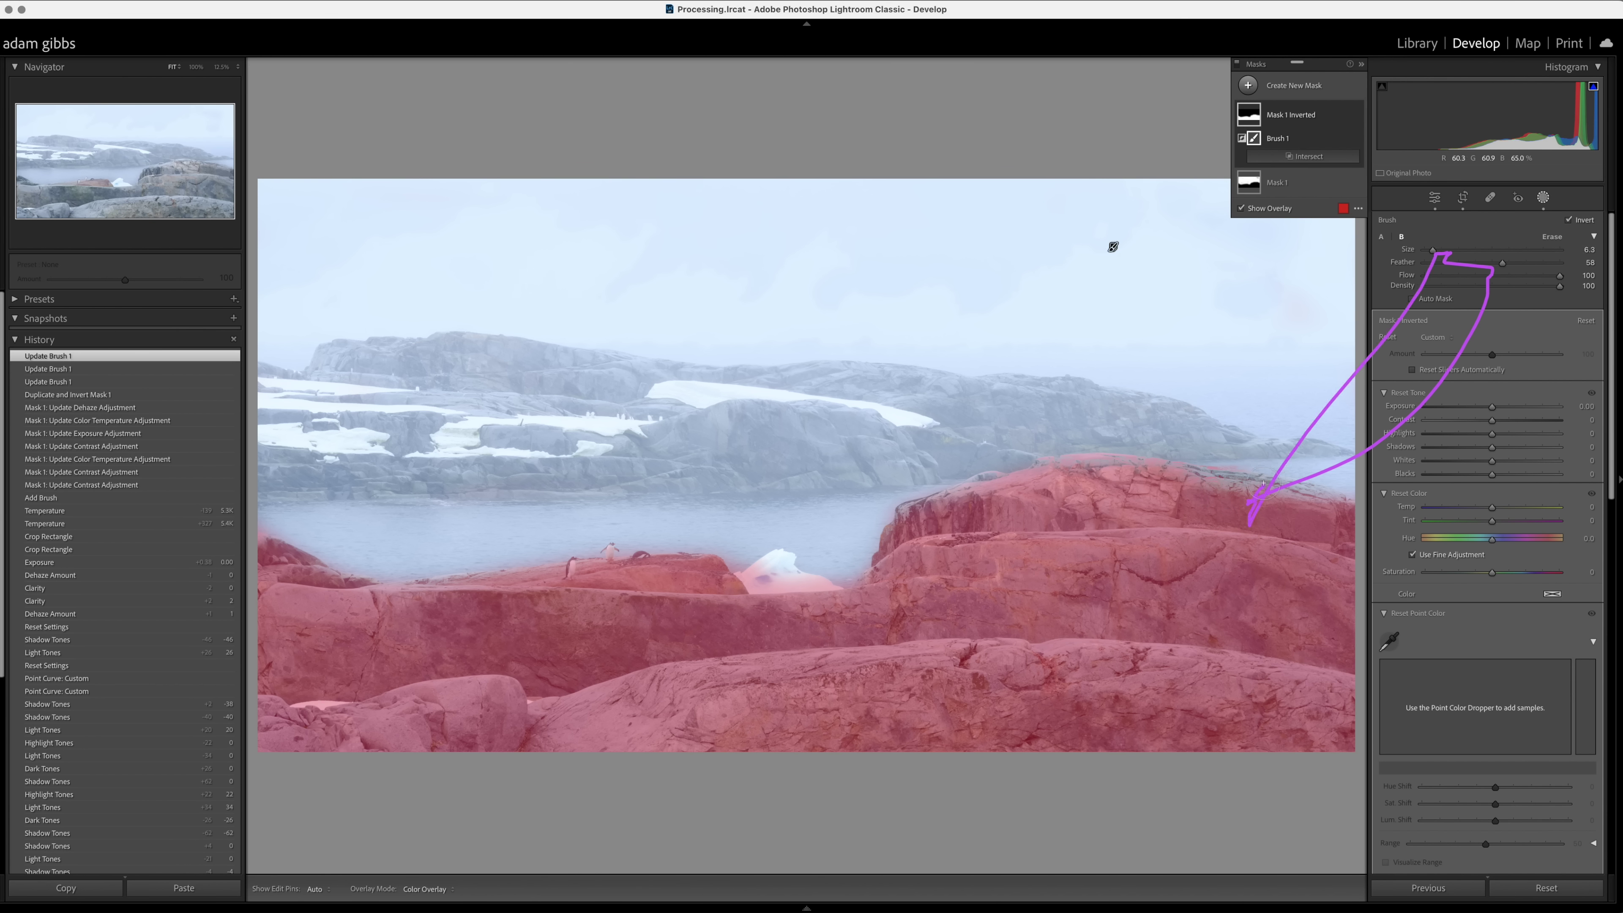
{"action": "key", "text": "h"}
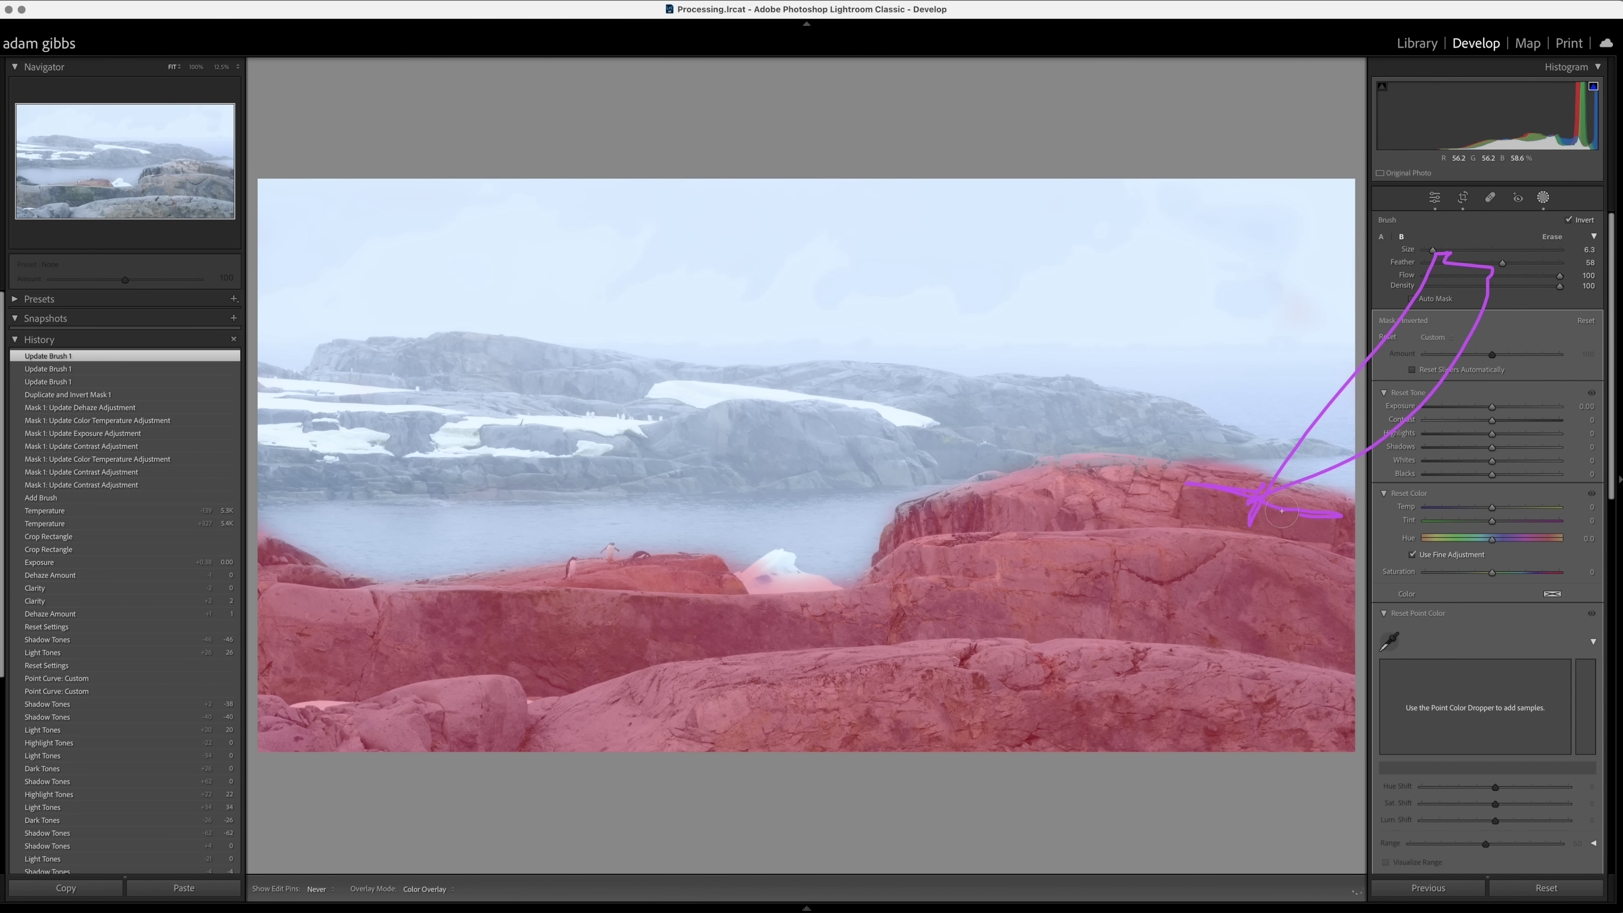
{"action": "key", "text": "h"}
{"action": "left_click", "coordinate": [1119, 599], "text": "alt"}
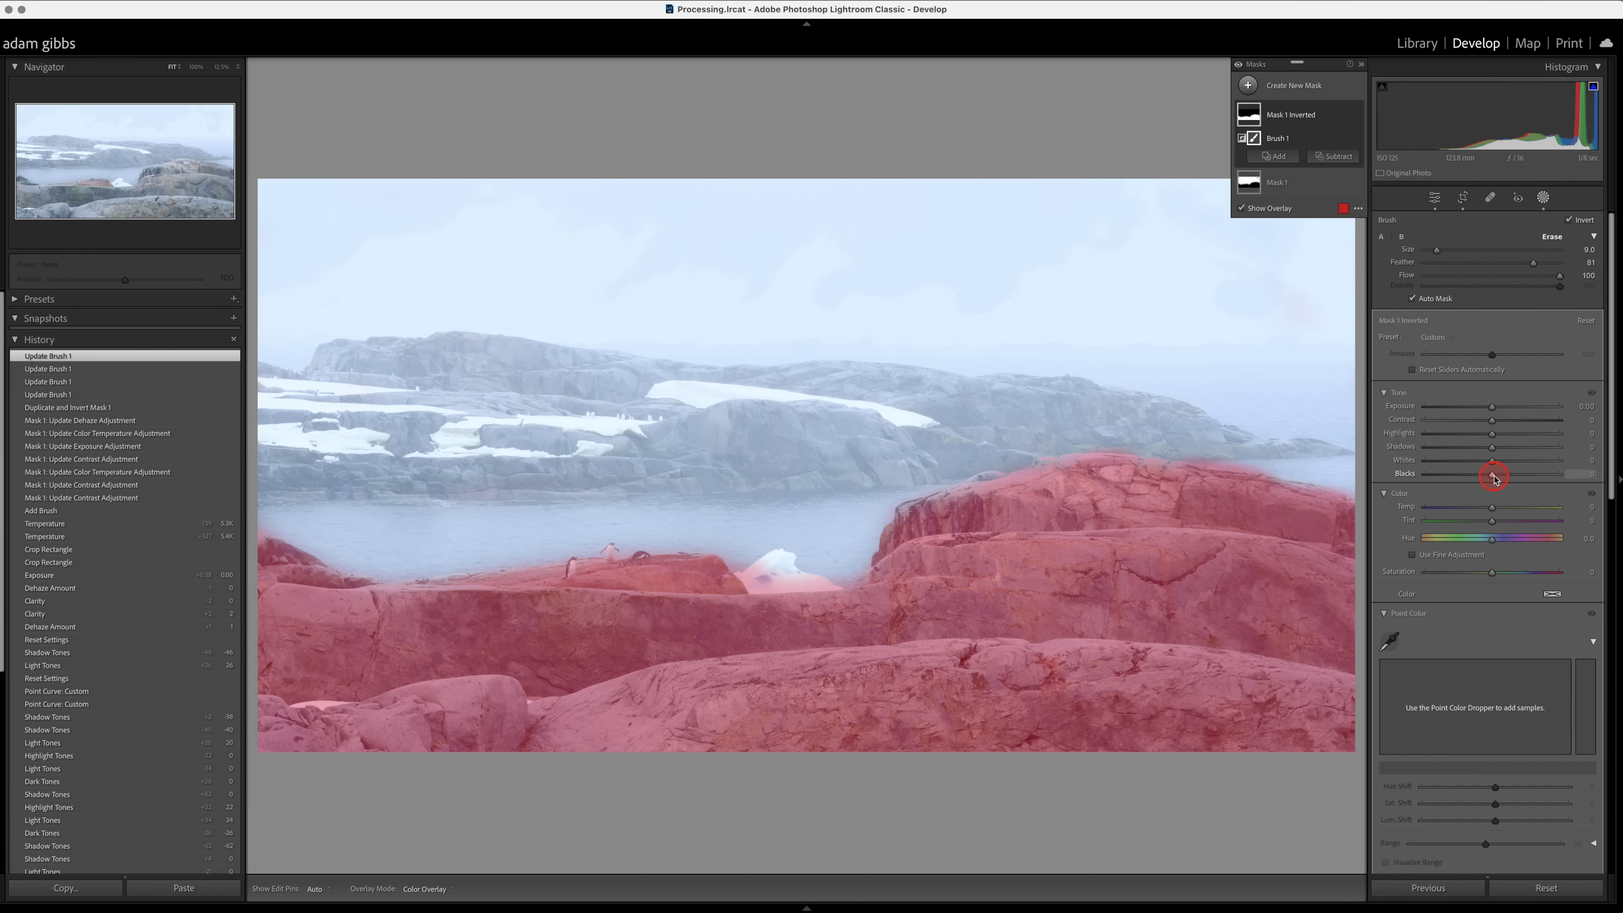
Step: Set the foreground mask's Blacks to -23, Whites to 17, Exposure to -0.30 and Temp to 9
{"action": "mouse_move", "coordinate": [1493, 479]}
{"action": "left_mouse_down"}
{"action": "mouse_move", "coordinate": [1479, 479]}
{"action": "mouse_move", "coordinate": [1505, 466]}
{"action": "left_mouse_up"}
{"action": "left_click_drag", "start_coordinate": [1490, 409], "coordinate": [1487, 412]}
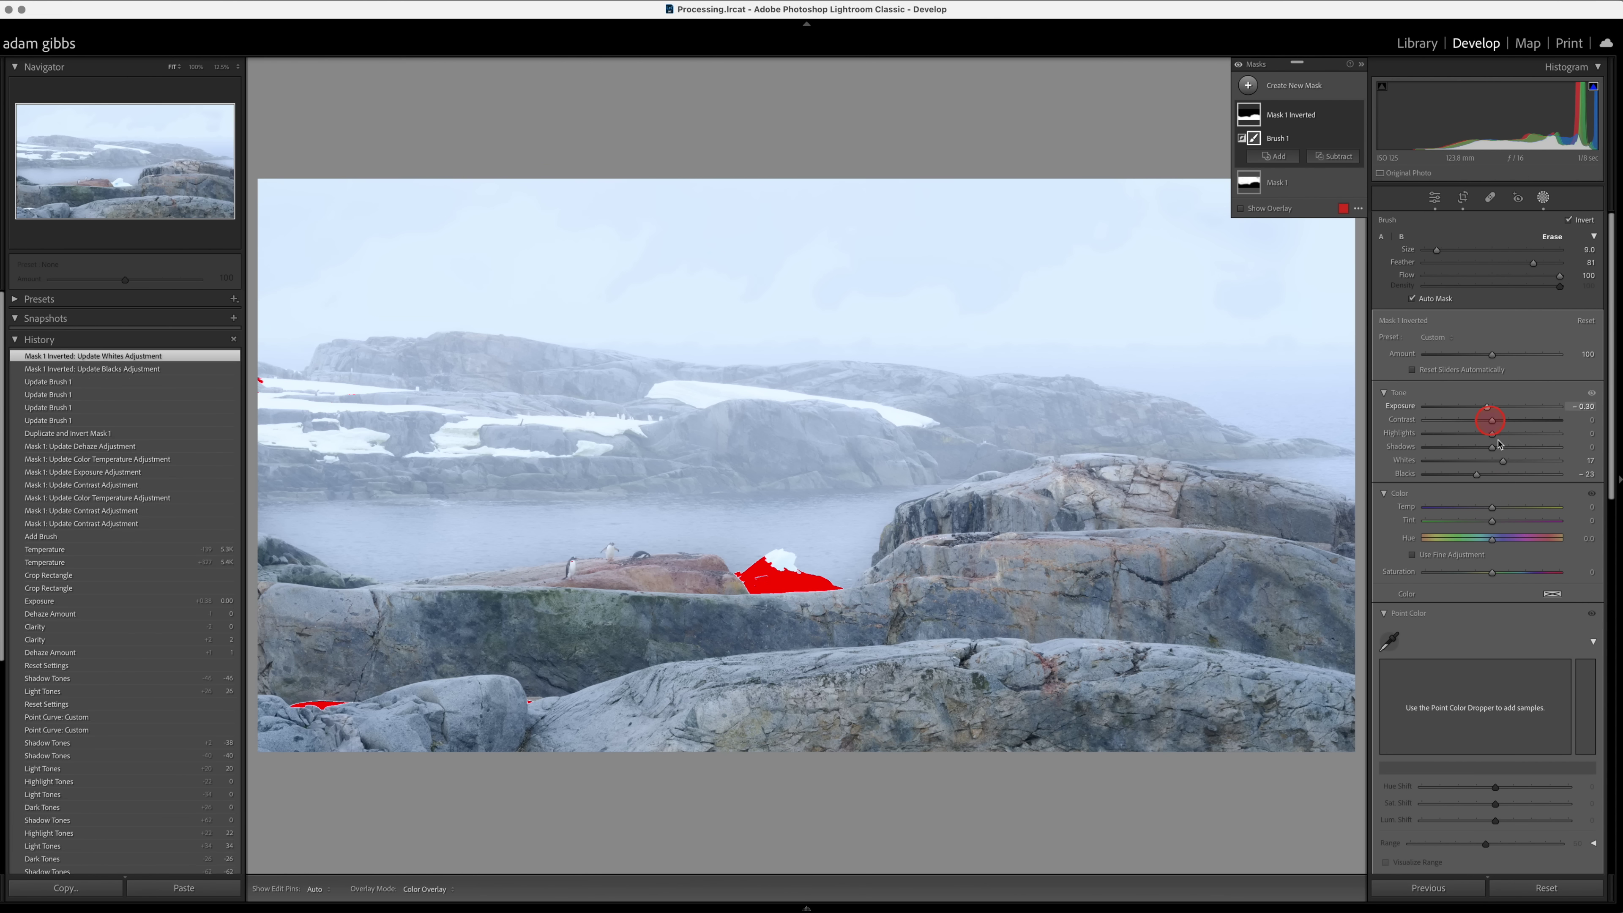
{"action": "left_click_drag", "start_coordinate": [1494, 510], "coordinate": [1494, 510]}
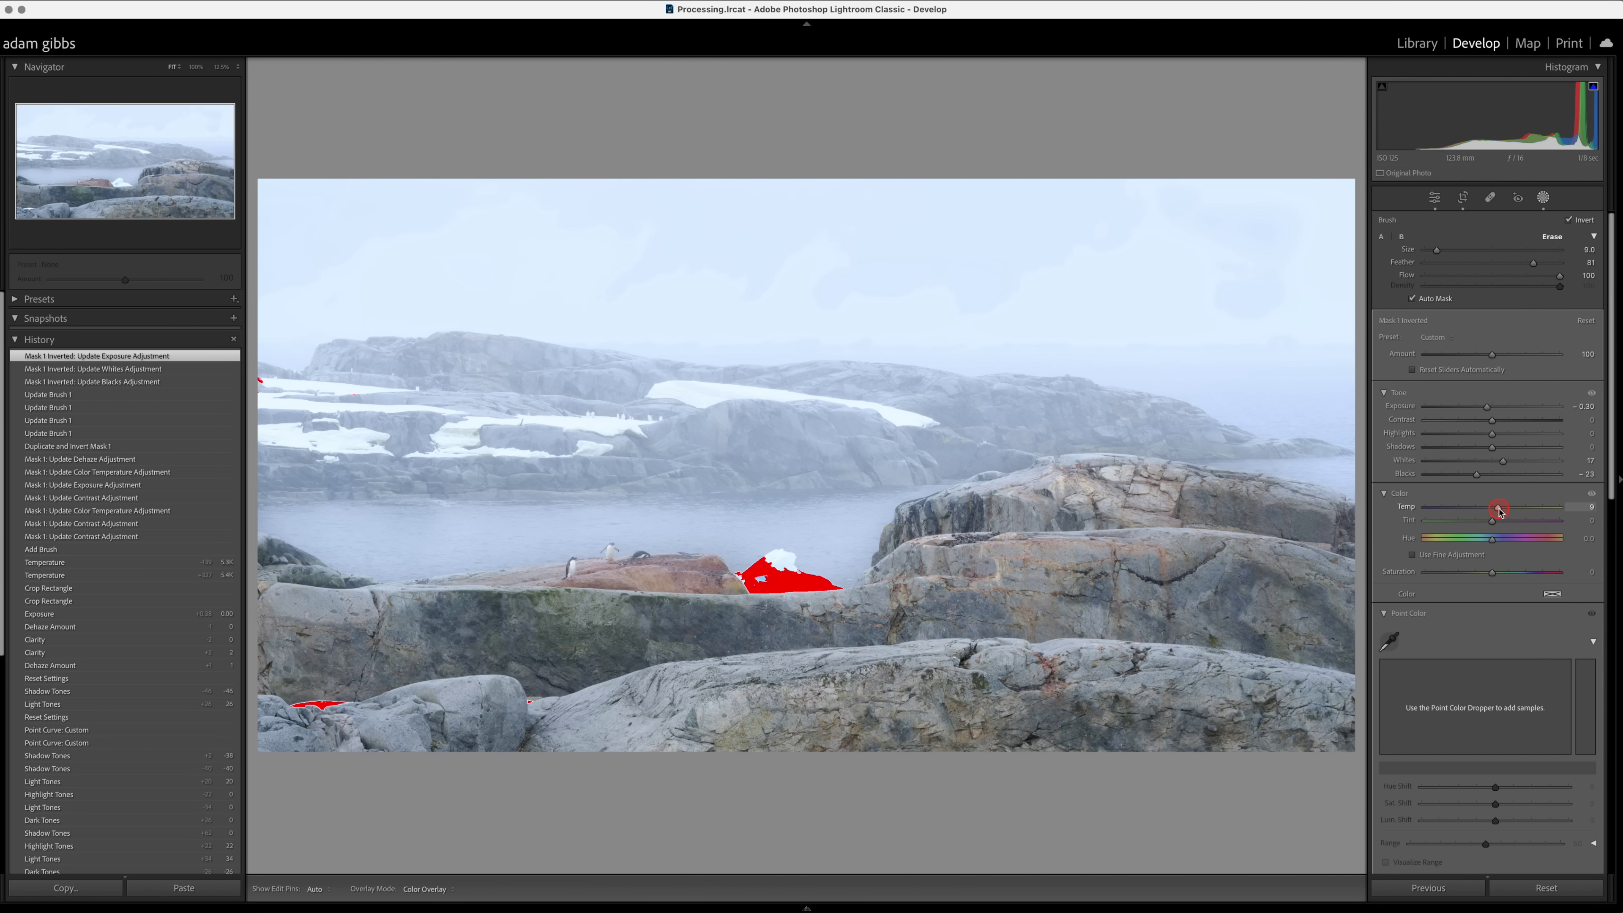
{"action": "left_click_drag", "start_coordinate": [1500, 510], "coordinate": [1499, 509]}
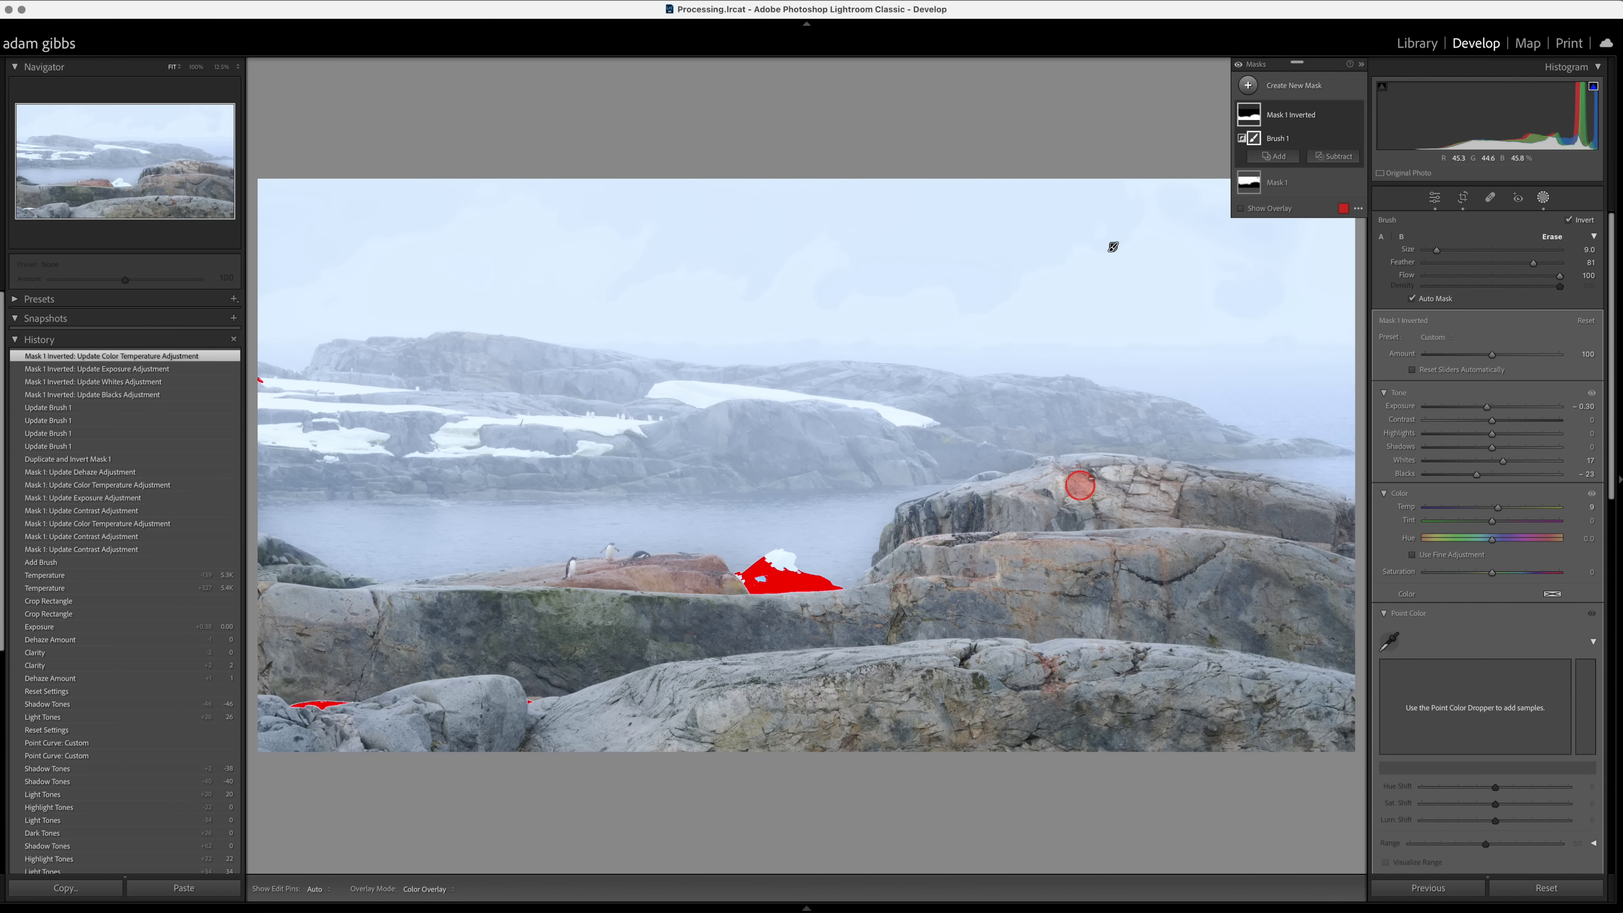
Step: Erase the small iceberg between the rocks from the foreground mask
{"action": "mouse_move", "coordinate": [1251, 117]}
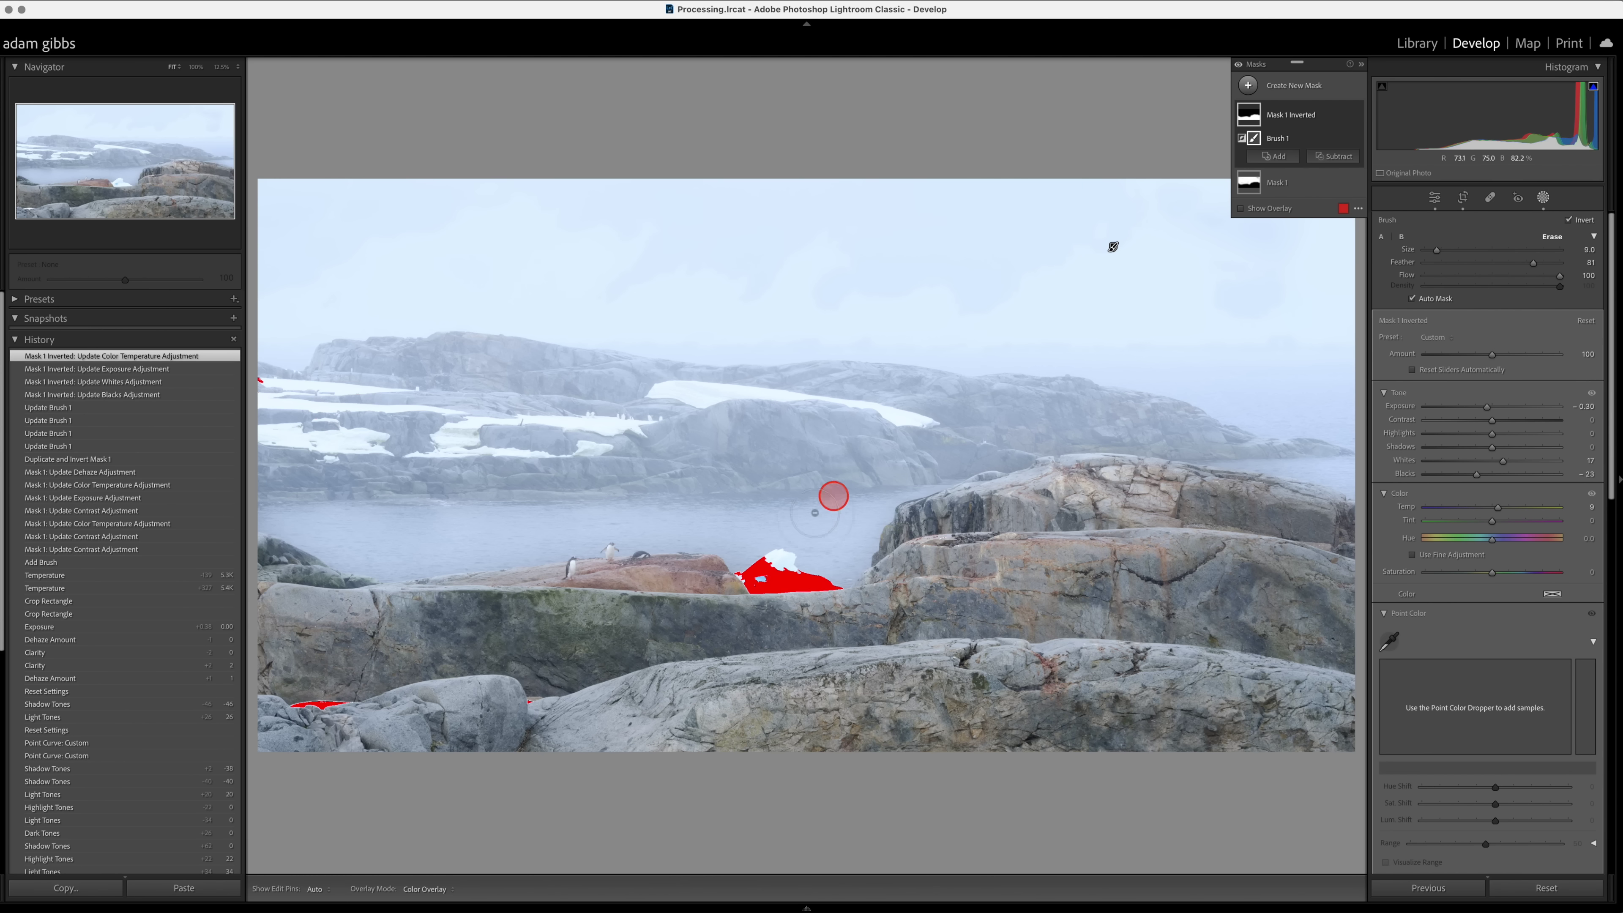
{"action": "key", "text": "h"}
{"action": "mouse_move", "coordinate": [783, 566]}
{"action": "left_mouse_down"}
{"action": "mouse_move", "coordinate": [757, 573]}
{"action": "mouse_move", "coordinate": [843, 580]}
{"action": "mouse_move", "coordinate": [757, 572]}
{"action": "mouse_move", "coordinate": [725, 544]}
{"action": "left_mouse_up"}
{"action": "key", "text": "h"}
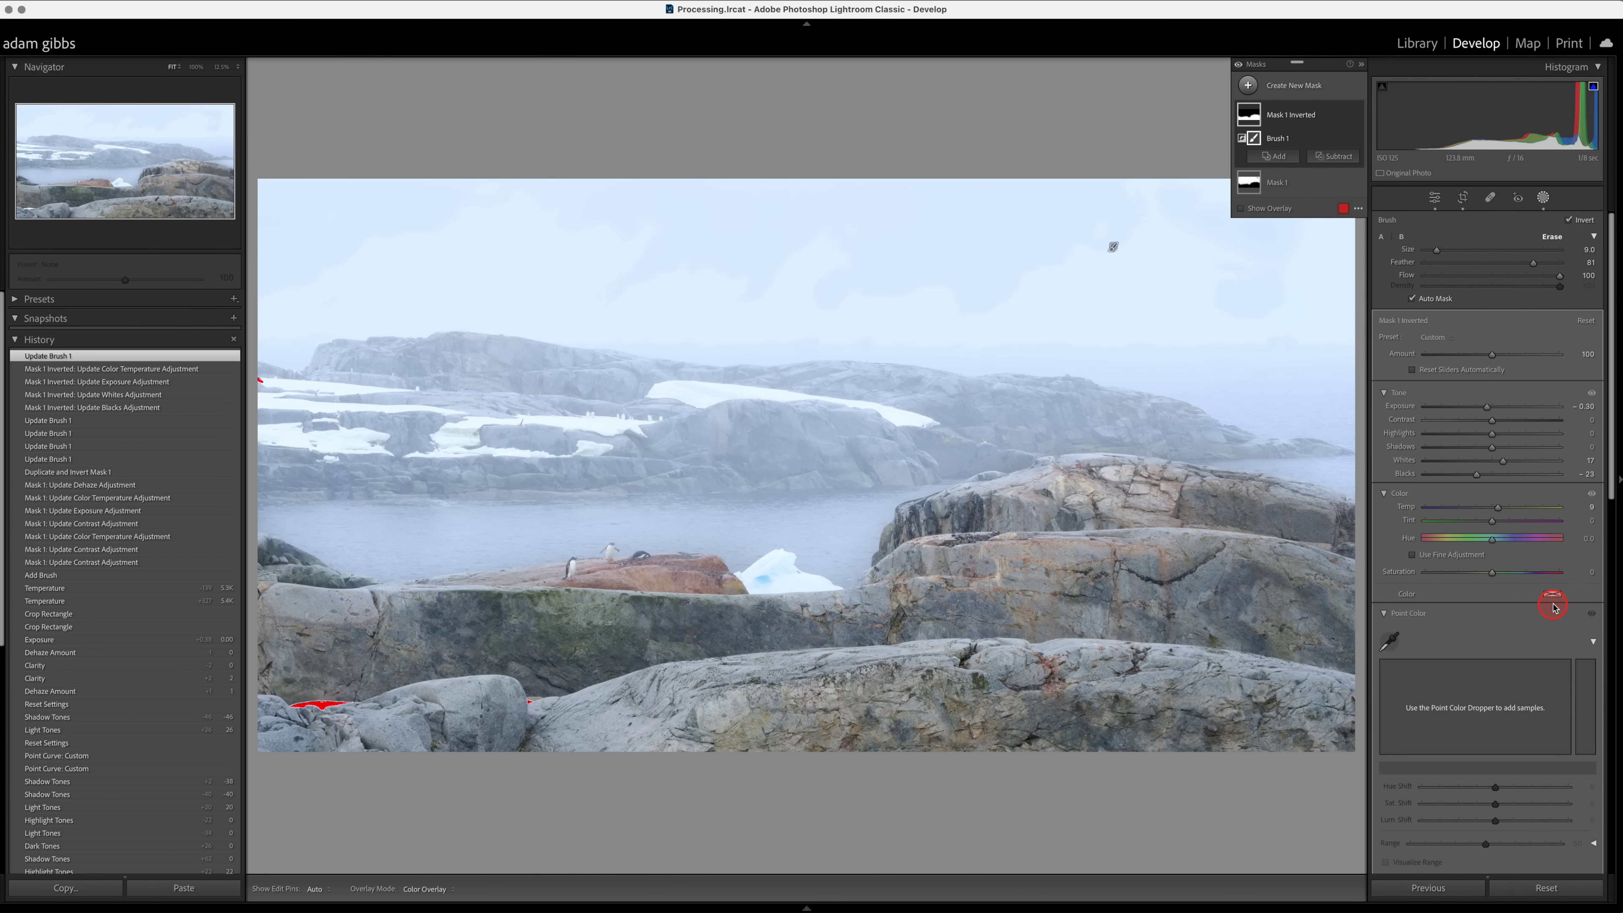
Step: Raise the Clarity of the inverted foreground mask to 17
{"action": "scroll", "coordinate": [1549, 612], "scroll_direction": "down", "scroll_amount": 5}
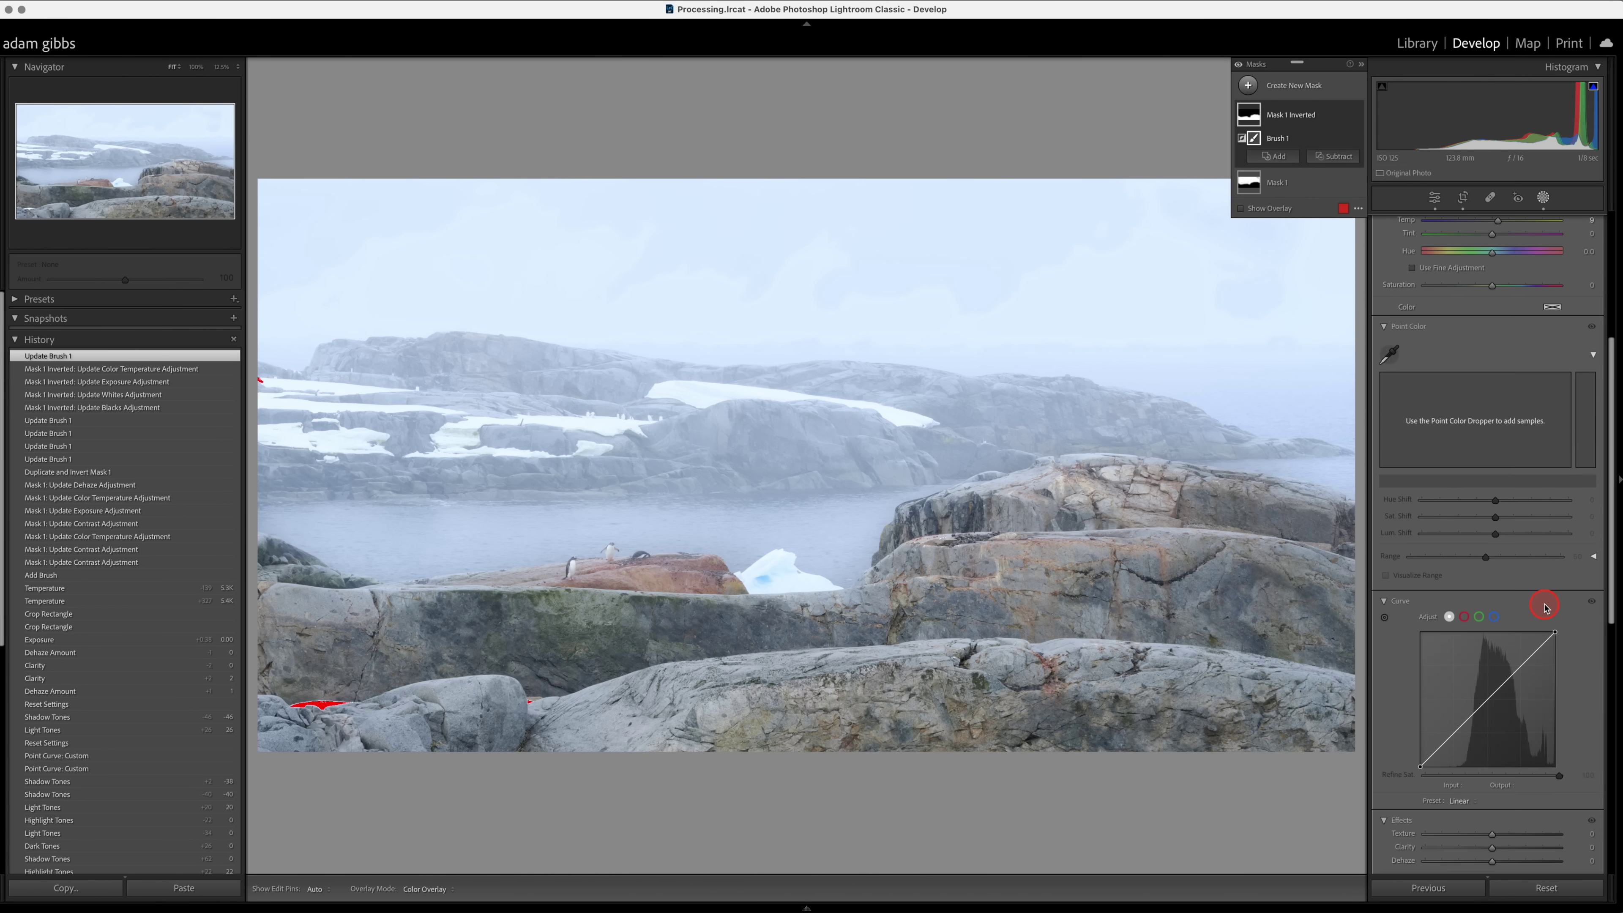
{"action": "scroll", "coordinate": [1543, 605], "scroll_direction": "down", "scroll_amount": 2}
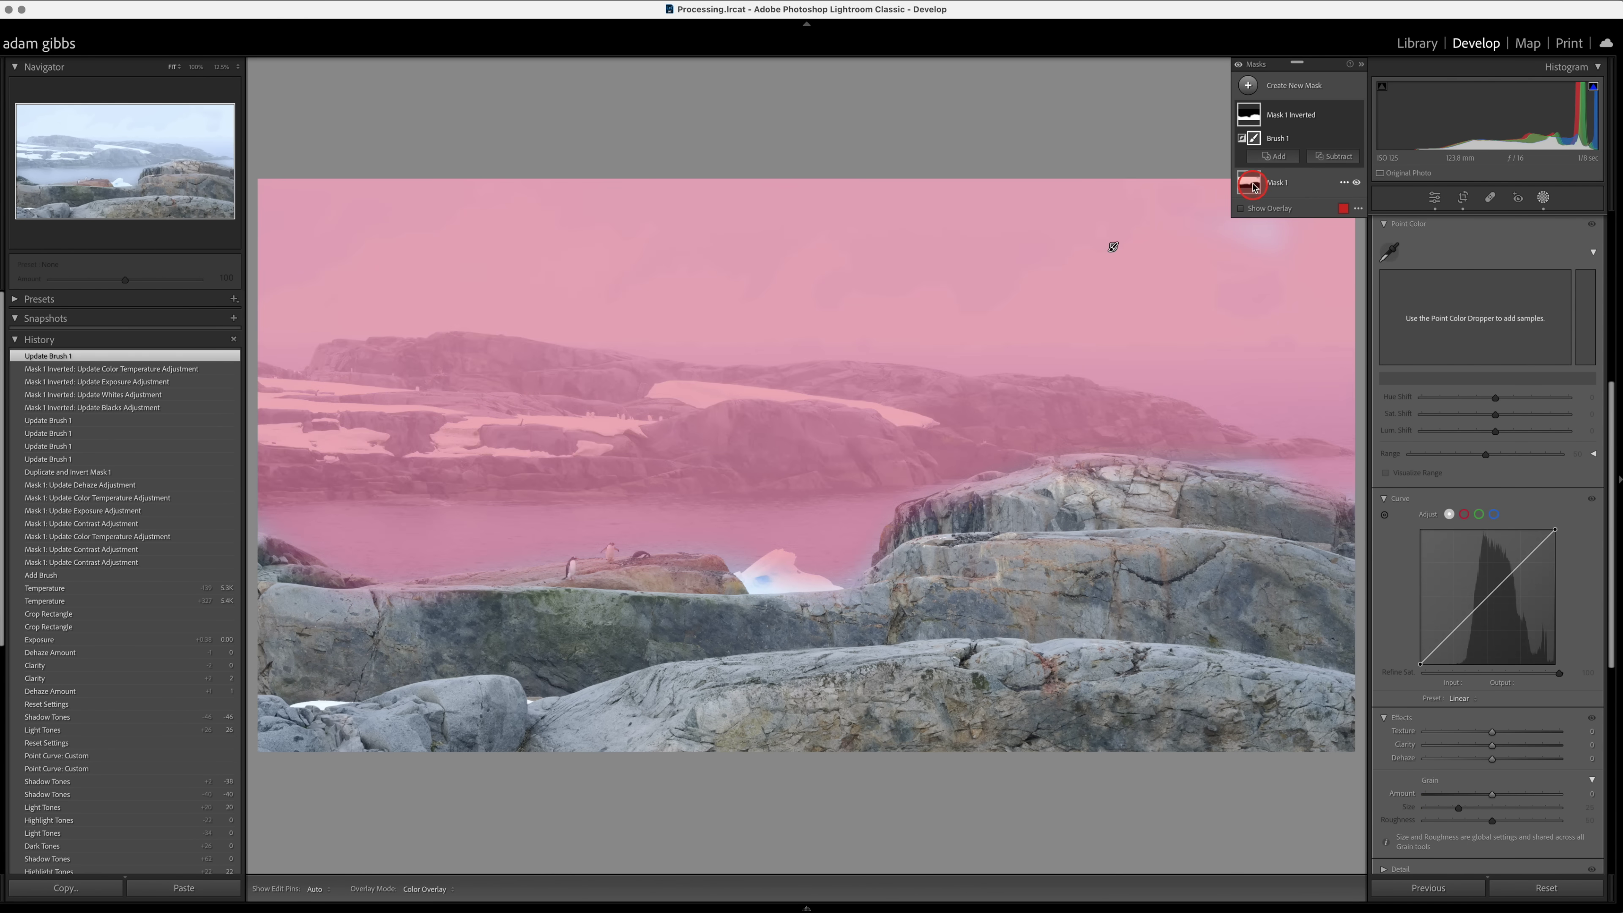
{"action": "left_click", "coordinate": [1250, 115]}
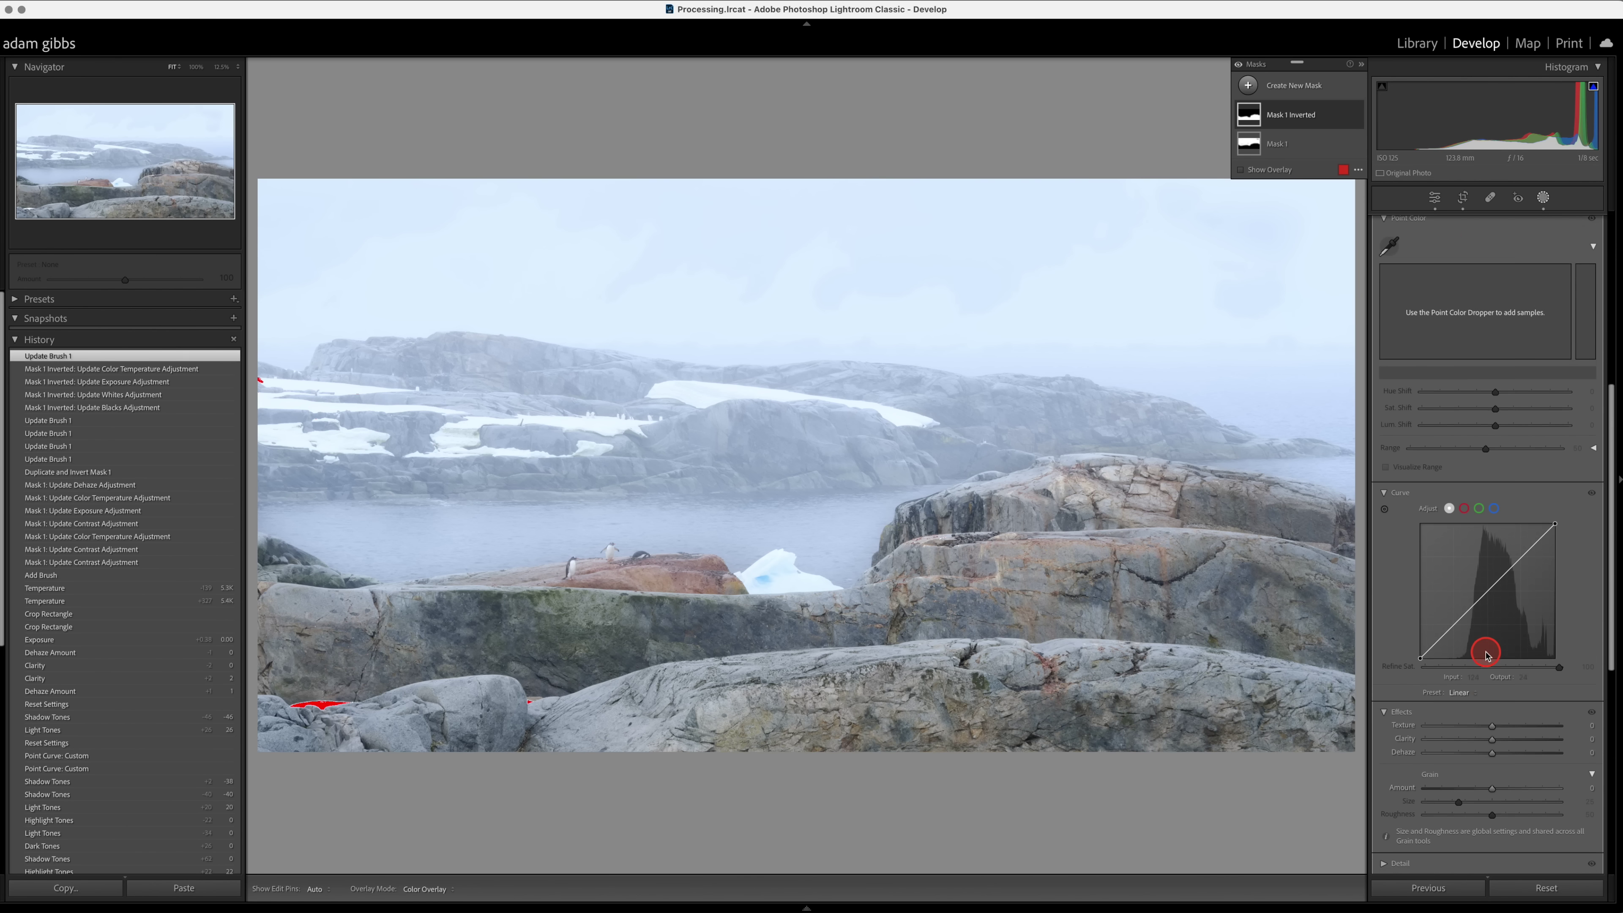
{"action": "scroll", "coordinate": [1482, 652], "scroll_direction": "down", "scroll_amount": 2}
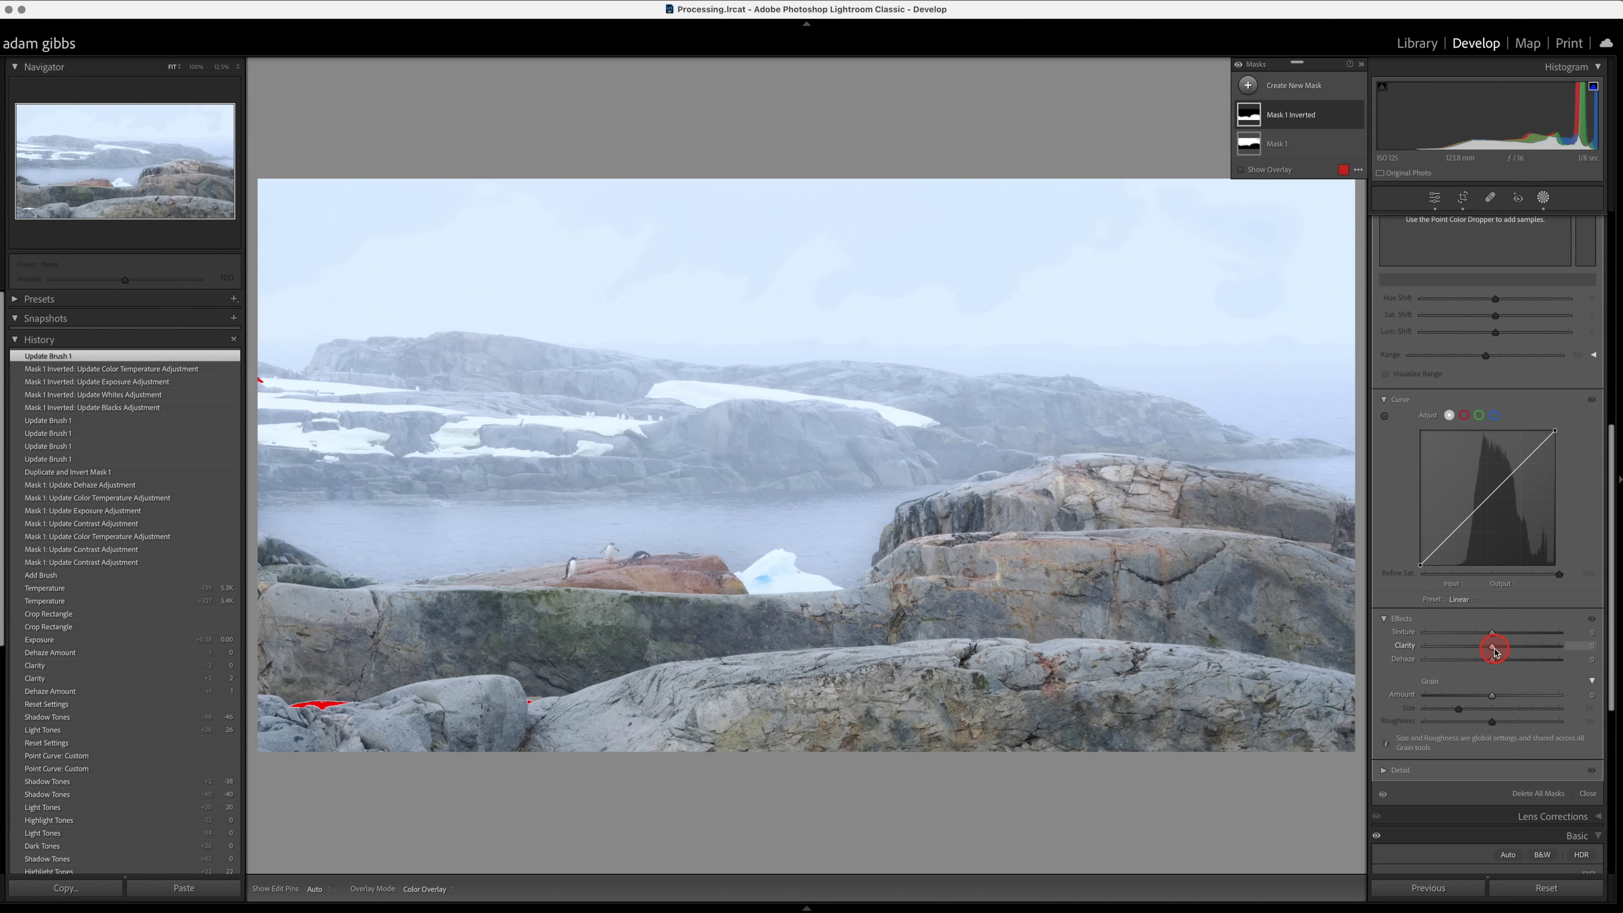
{"action": "left_click", "coordinate": [1493, 647]}
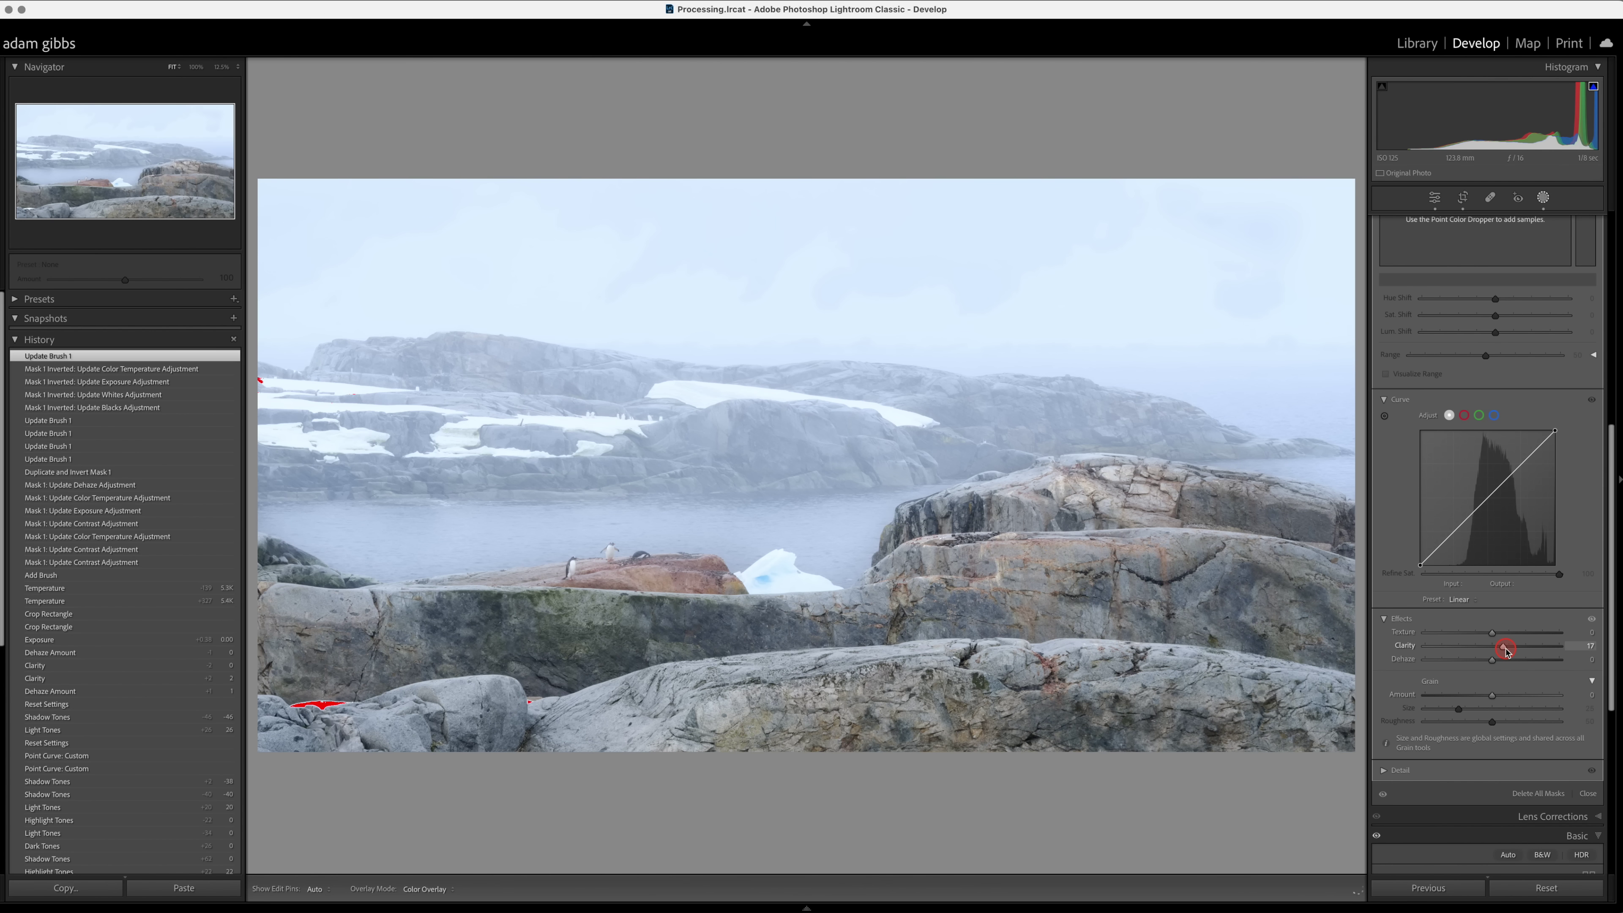
{"action": "left_click_drag", "start_coordinate": [1505, 650], "coordinate": [1505, 649]}
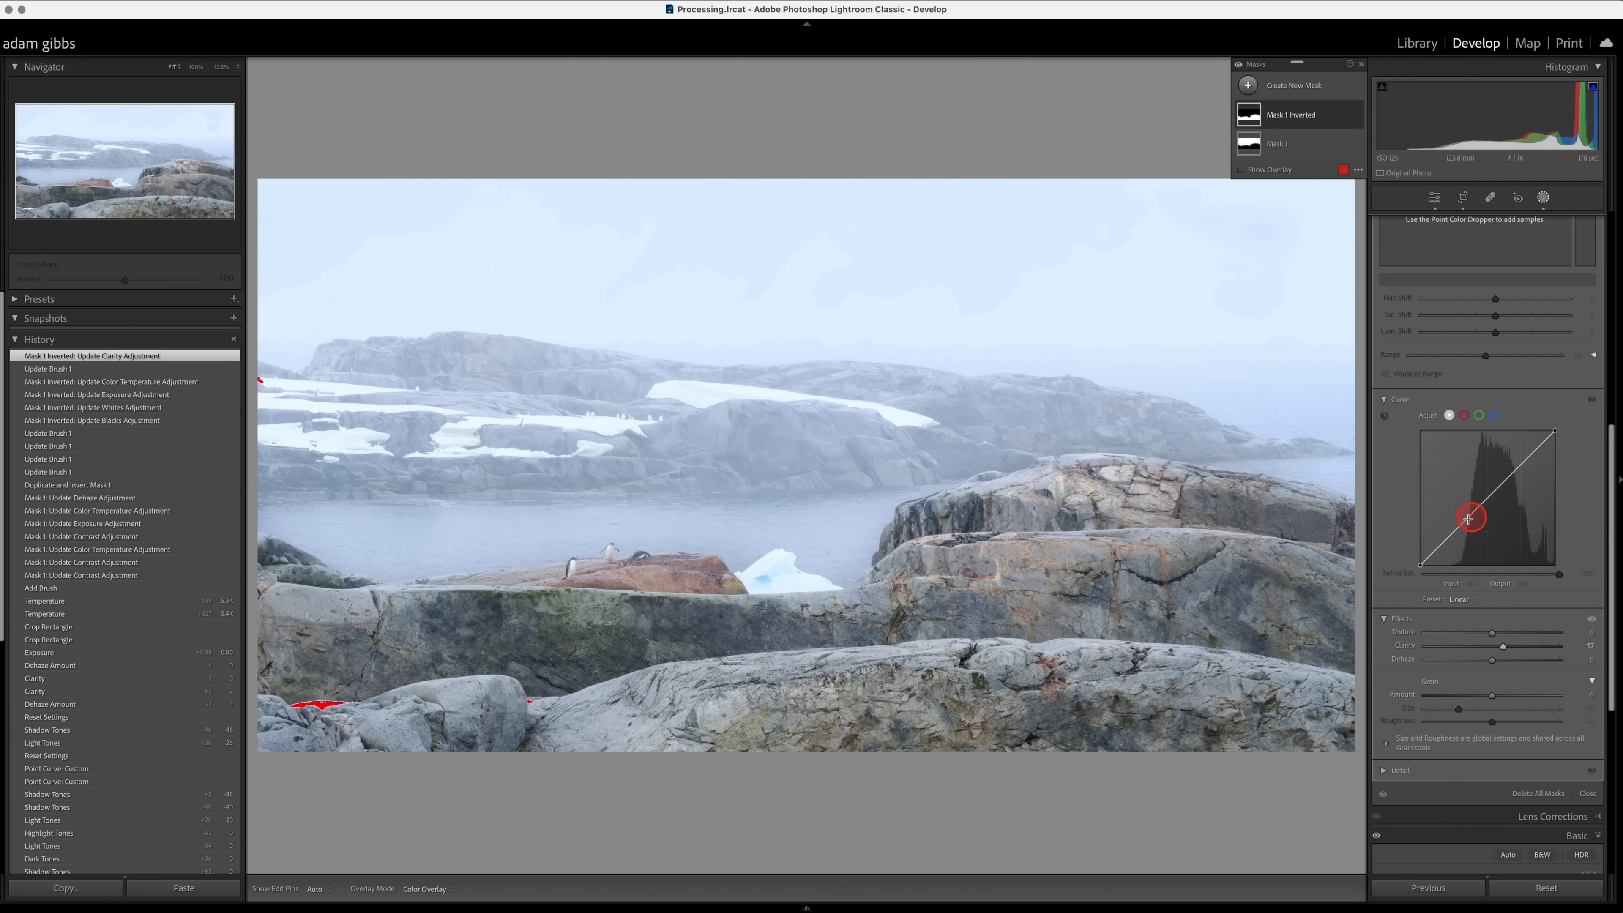
Step: Shape the foreground mask's point curve into a slight S, lifting highlights from input 171 to output 178 and lowering the shadows
{"action": "left_click_drag", "start_coordinate": [1513, 472], "coordinate": [1512, 473]}
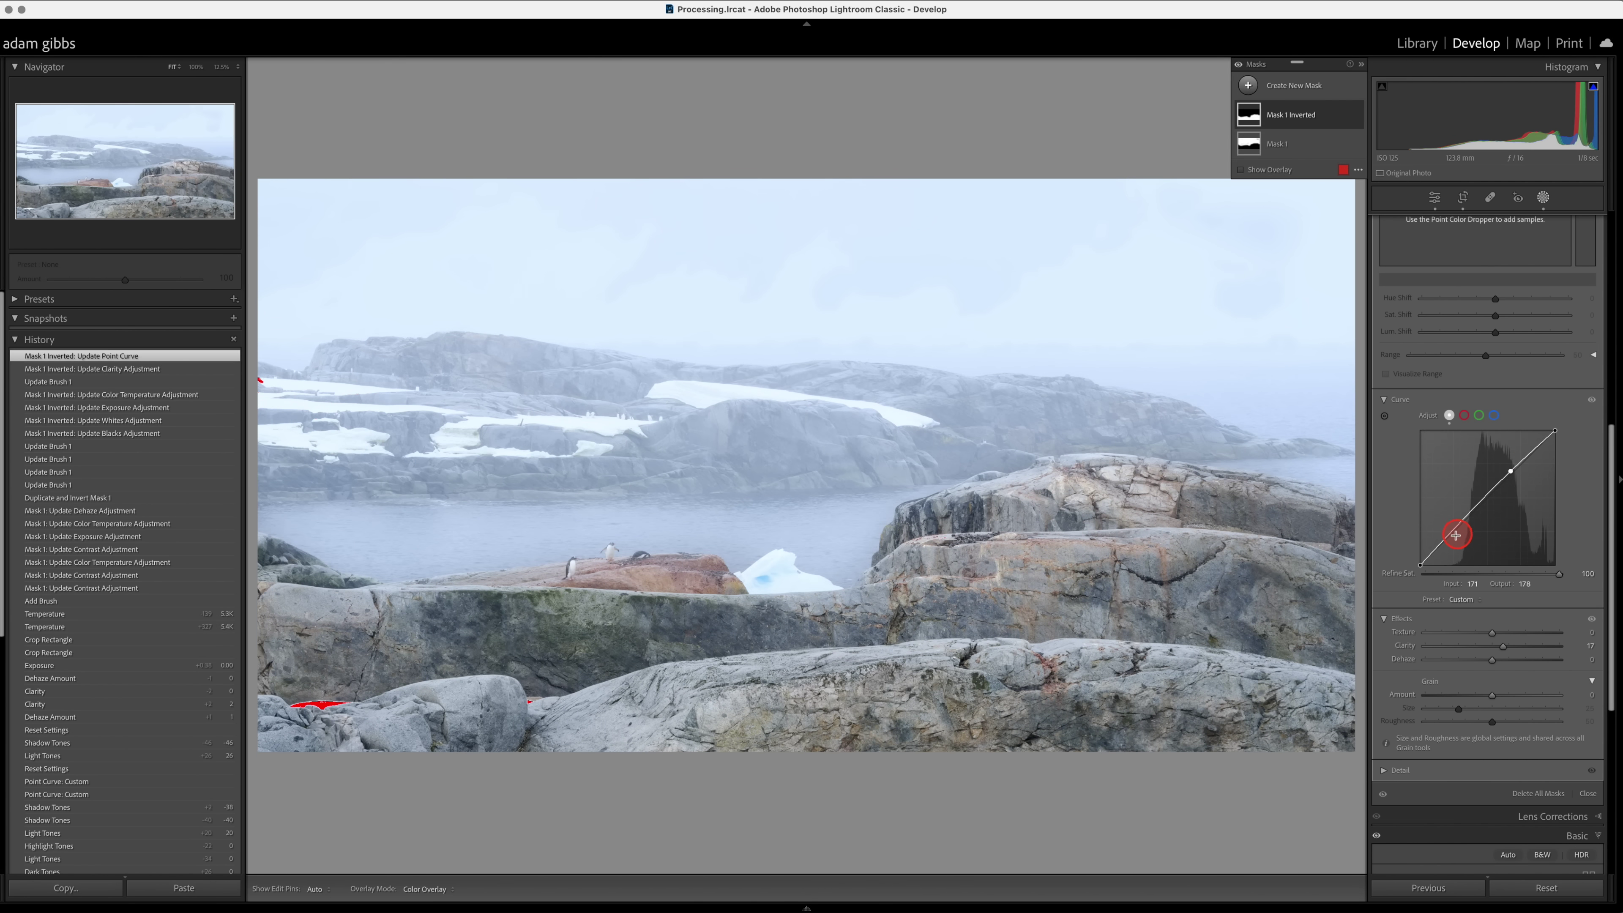
{"action": "left_click_drag", "start_coordinate": [1450, 538], "coordinate": [1455, 542]}
{"action": "scroll", "coordinate": [1515, 518], "scroll_direction": "up", "scroll_amount": 5}
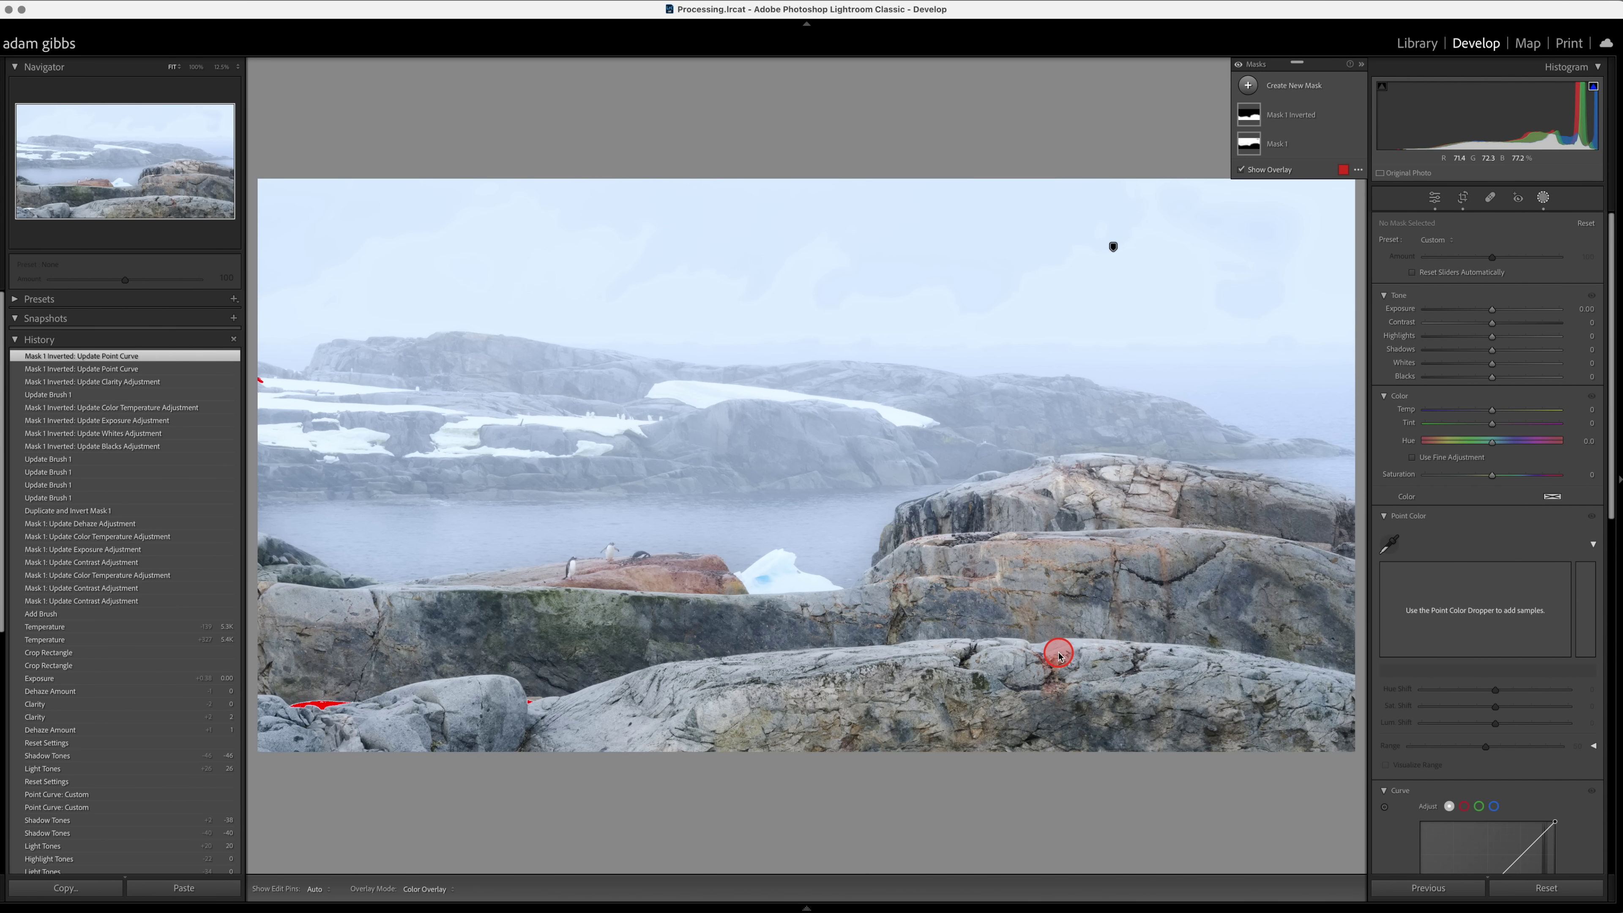
Step: Turn all masks off and on repeatedly to compare the photo before and after the foreground and background adjustments
{"action": "left_click", "coordinate": [1239, 65]}
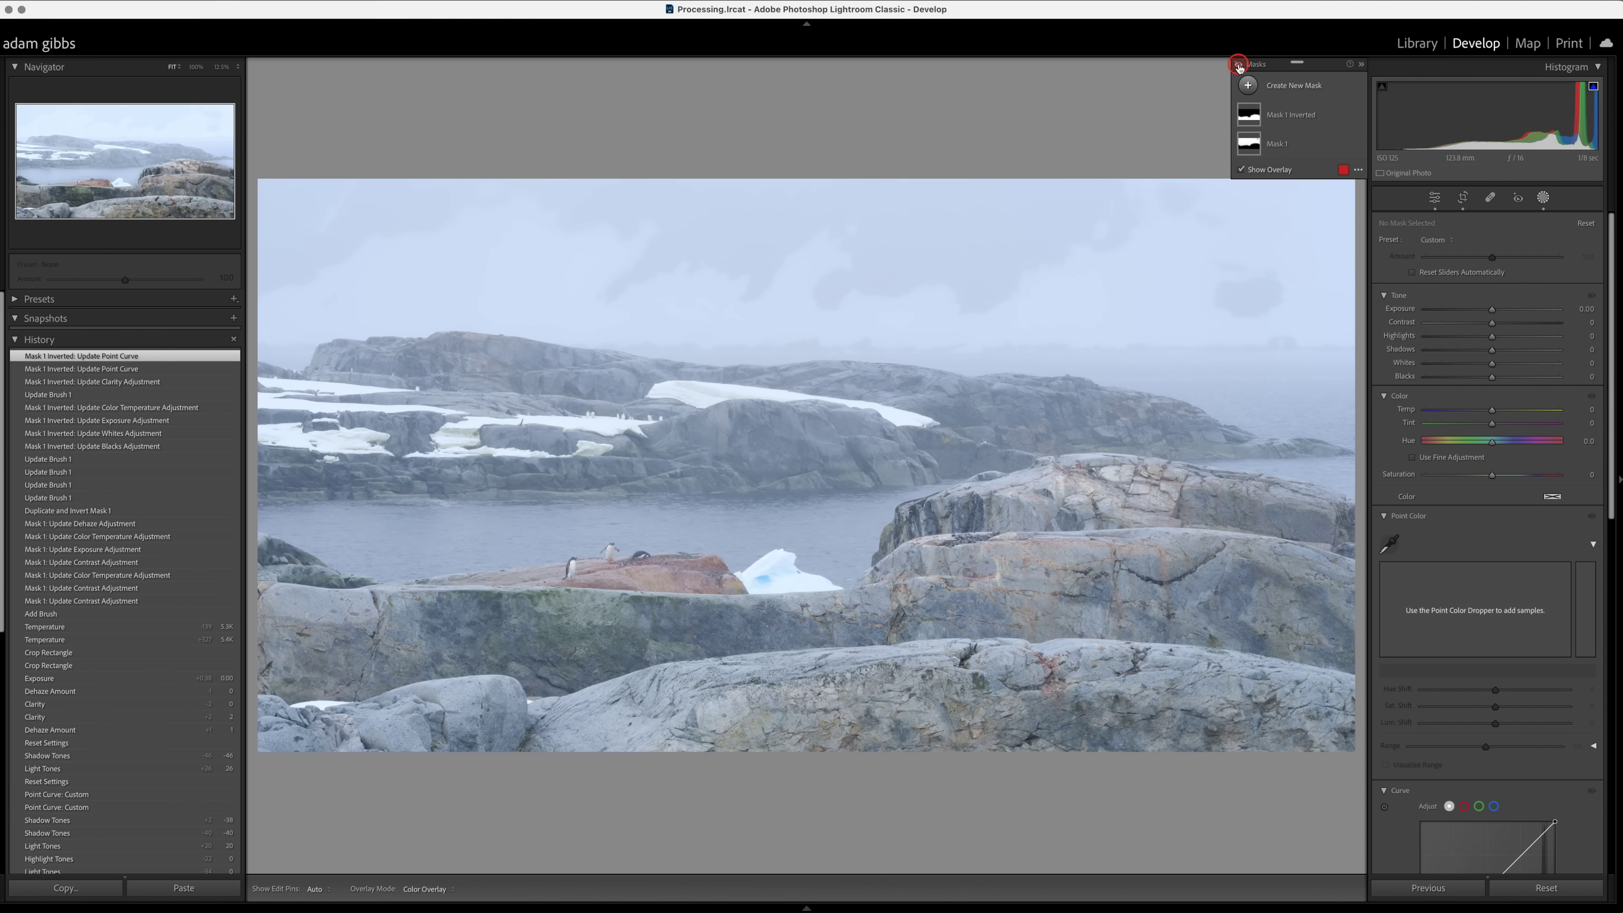
{"action": "left_click", "coordinate": [1239, 65]}
{"action": "left_click", "coordinate": [1238, 65]}
{"action": "left_click", "coordinate": [1239, 65]}
{"action": "left_click", "coordinate": [1238, 65]}
{"action": "left_click", "coordinate": [1238, 65]}
{"action": "left_click", "coordinate": [1239, 65]}
{"action": "left_click", "coordinate": [1239, 65]}
{"action": "left_click", "coordinate": [1238, 65]}
{"action": "left_click", "coordinate": [1238, 65]}
{"action": "left_click", "coordinate": [1239, 65]}
{"action": "left_click", "coordinate": [1239, 65]}
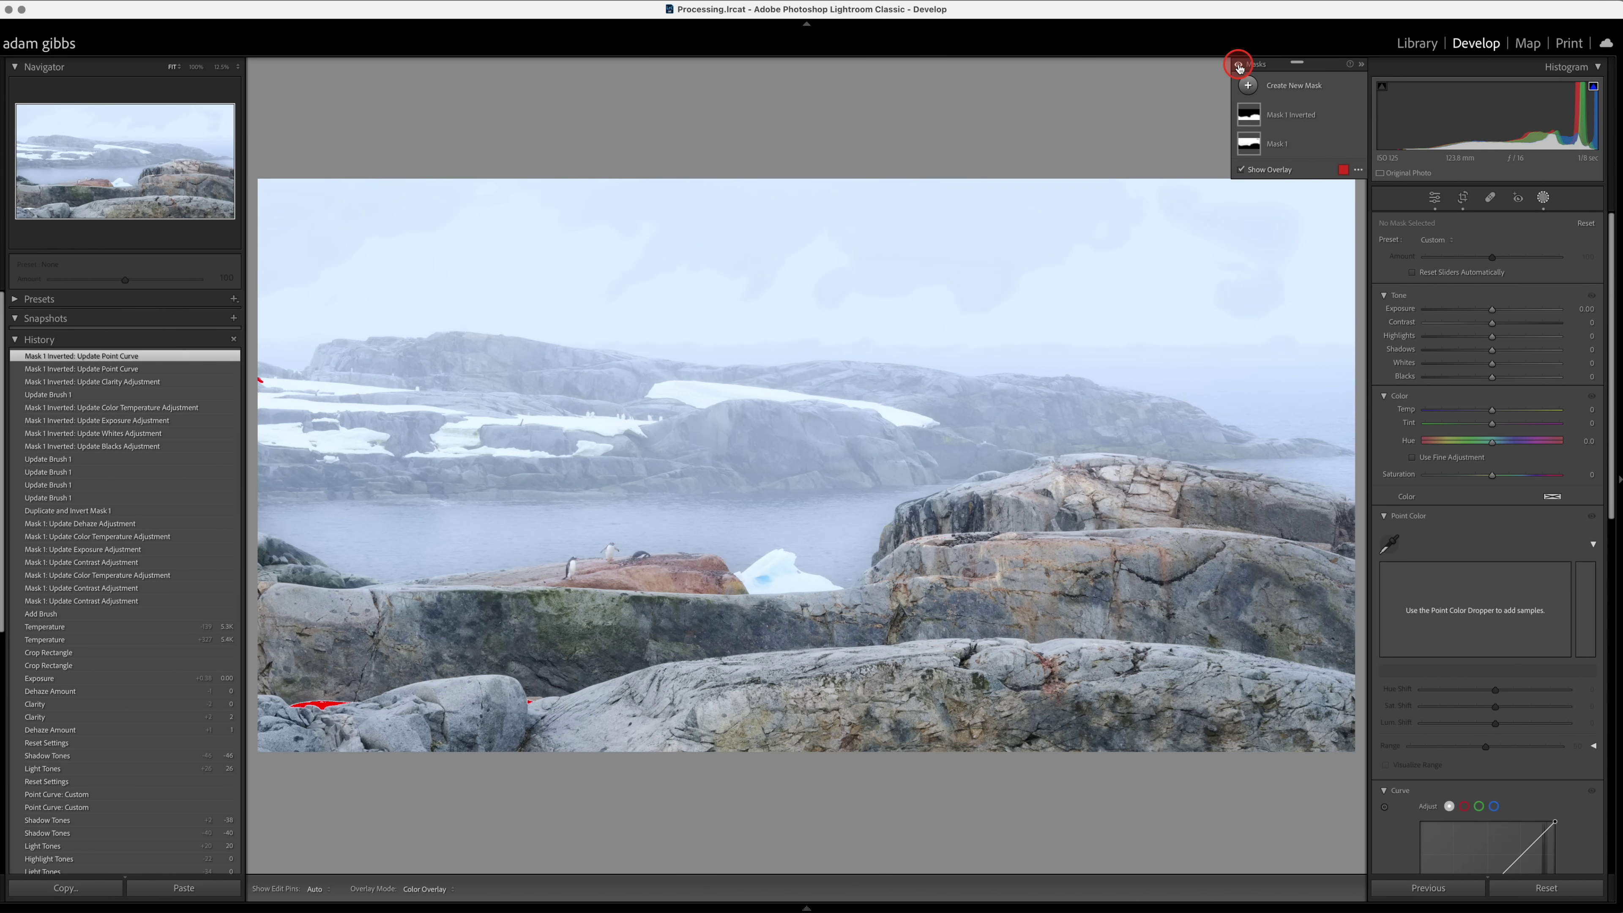